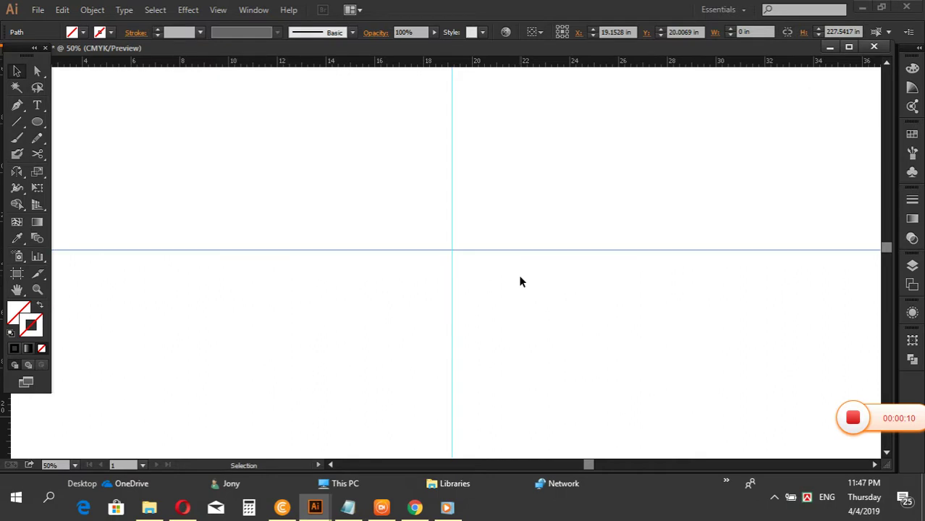
Draw a circle centred on the intersection of the two guides with the Ellipse tool.
drag(37, 121, 89, 154)
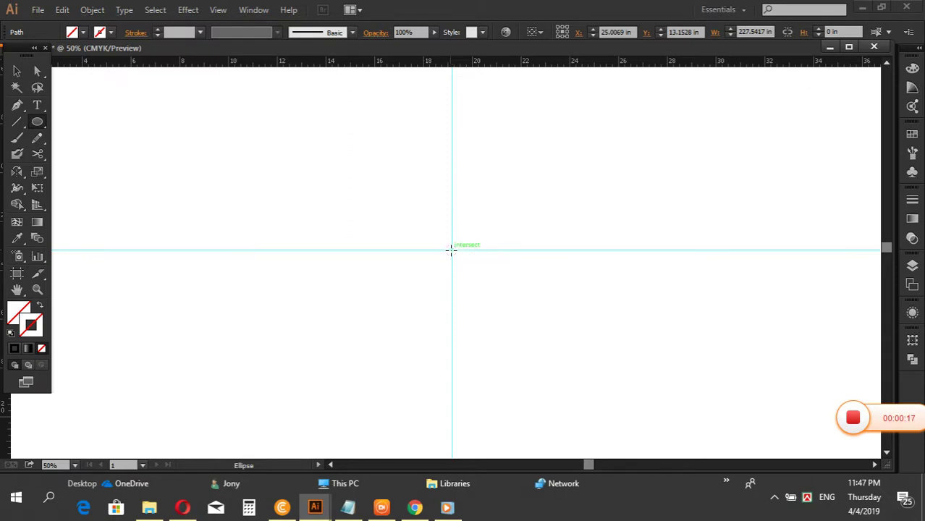
drag(453, 251, 509, 344)
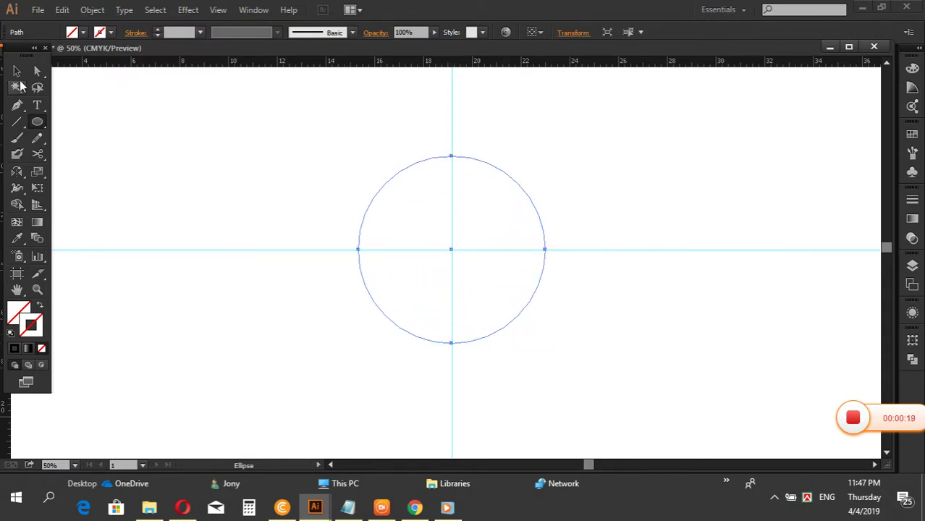
click(16, 87)
click(177, 160)
click(16, 70)
drag(288, 146, 380, 212)
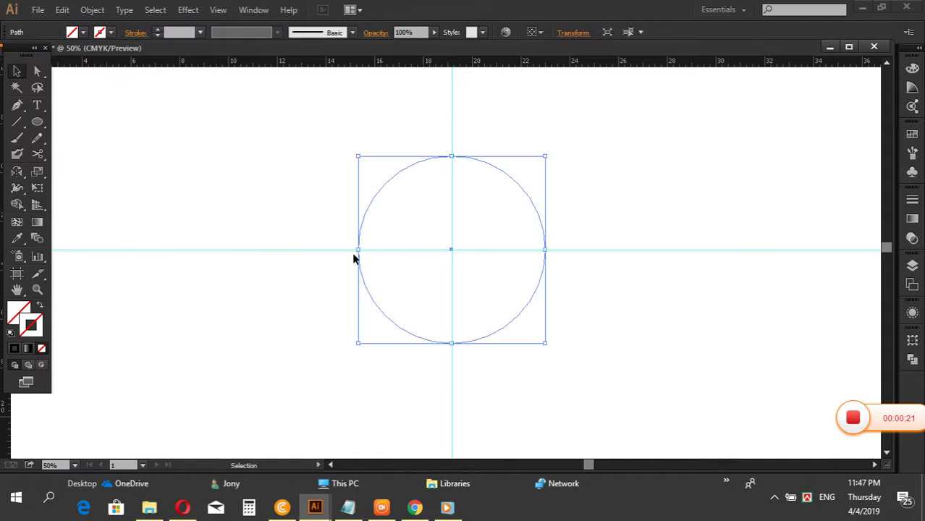
Give the circle a black 1 pt stroke with no fill.
click(912, 67)
click(751, 148)
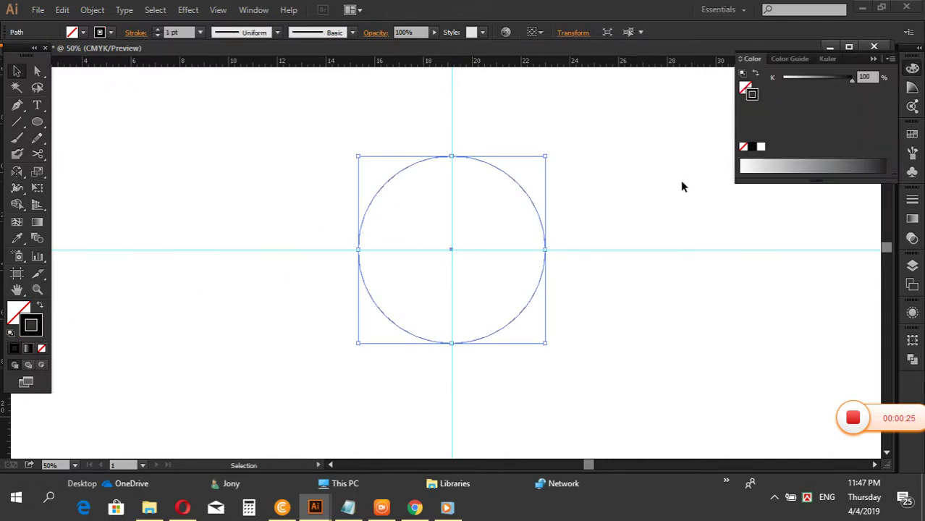
click(677, 215)
drag(681, 254, 651, 274)
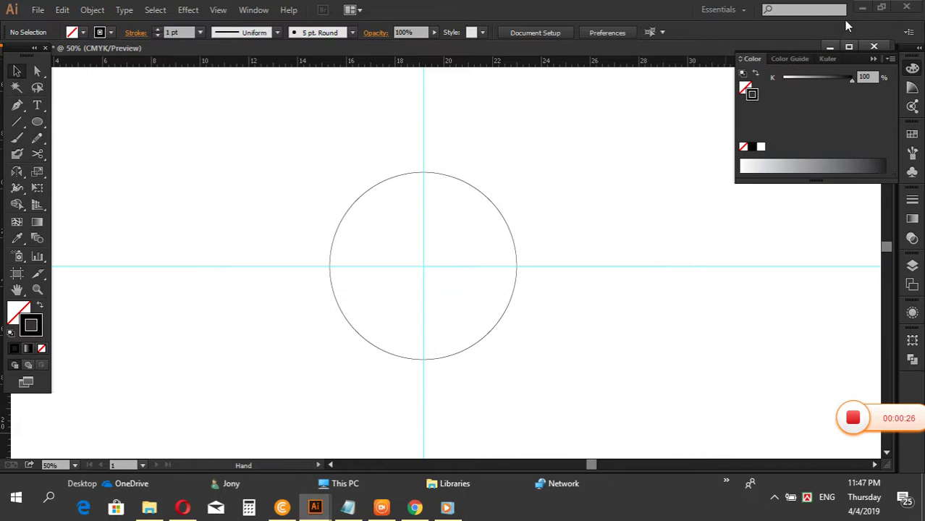
click(873, 59)
drag(557, 201, 496, 244)
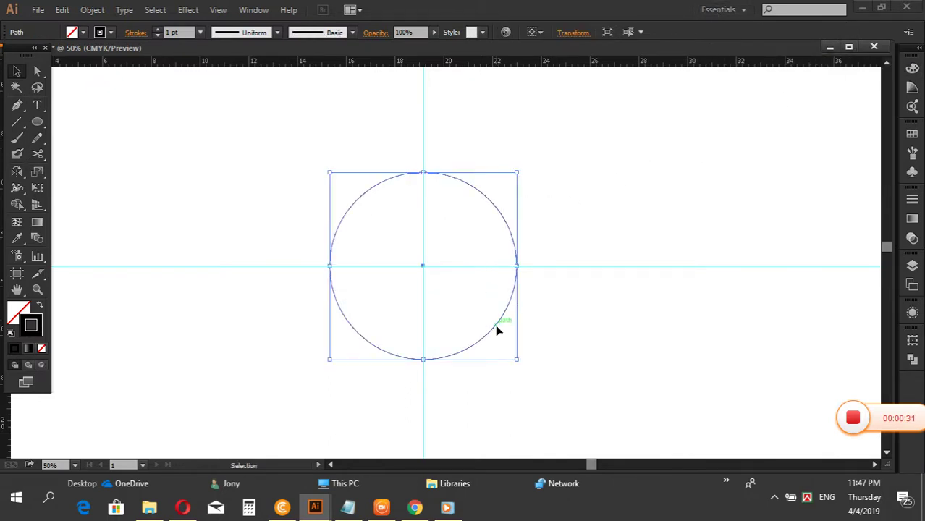
drag(496, 332, 583, 332)
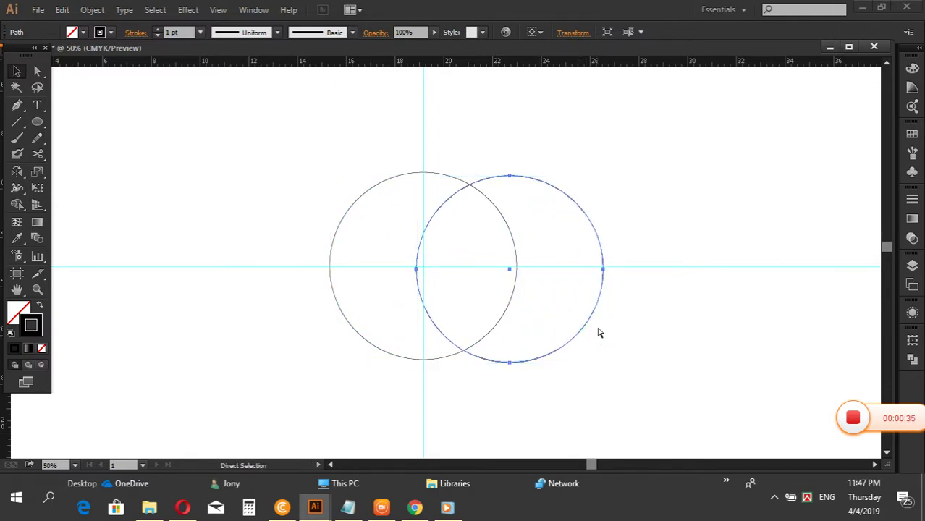
key(ctrl+z)
Duplicate the circle straight to the right, enlarge the copy proportionally from its centre, and shift it slightly further right.
drag(512, 297, 597, 297)
key(shift)
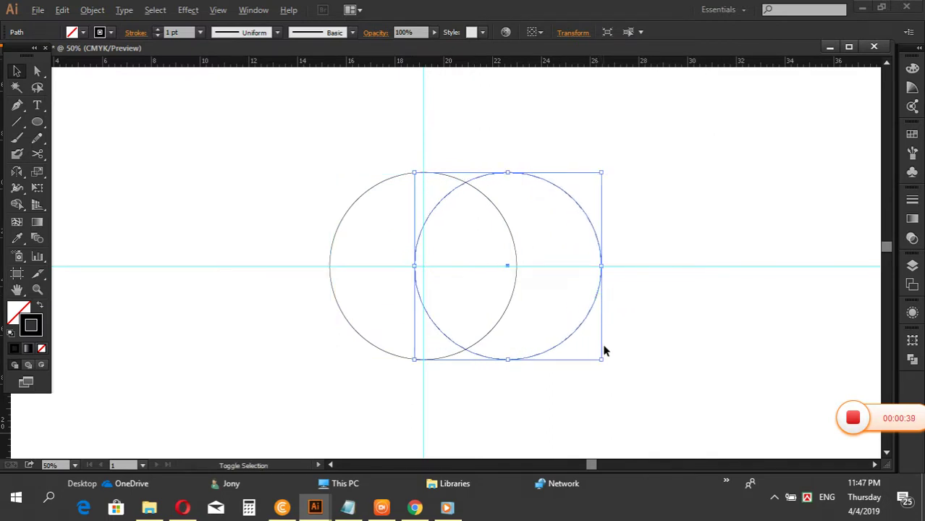
drag(601, 358, 624, 375)
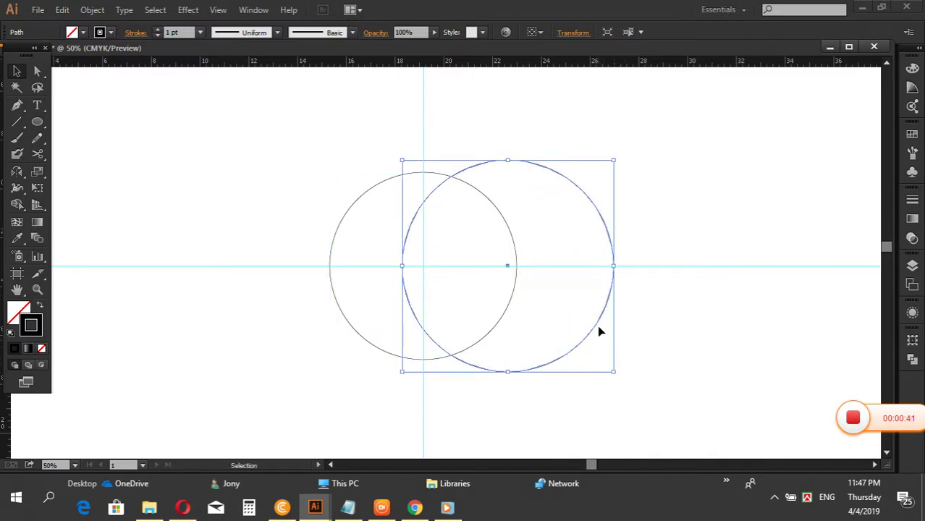
drag(598, 331, 610, 327)
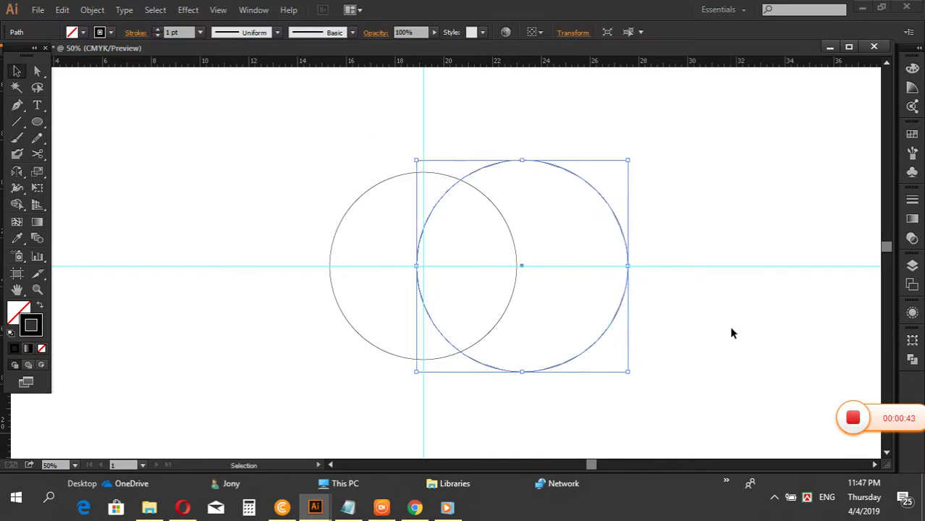
click(675, 312)
Duplicate the original circle down and slightly to the left, overlapping its lower half.
scroll(543, 339, down, 3)
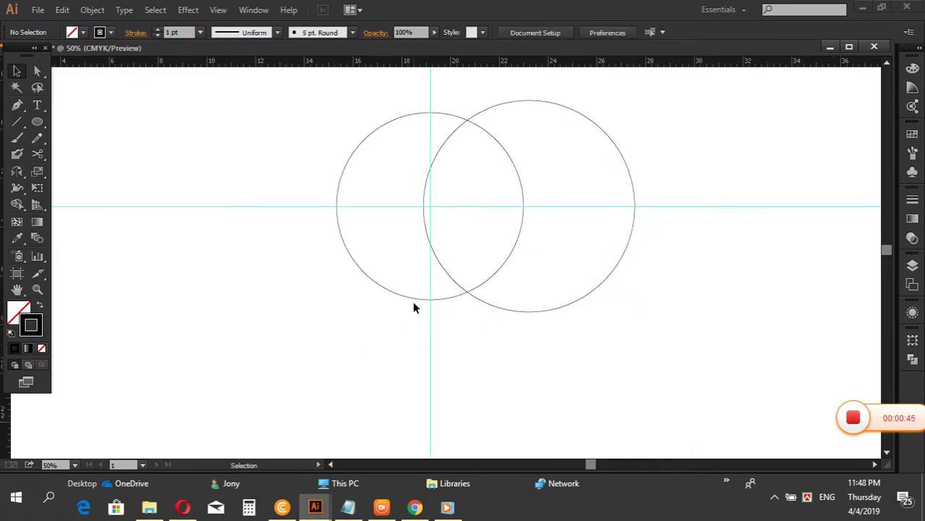
drag(415, 299, 388, 384)
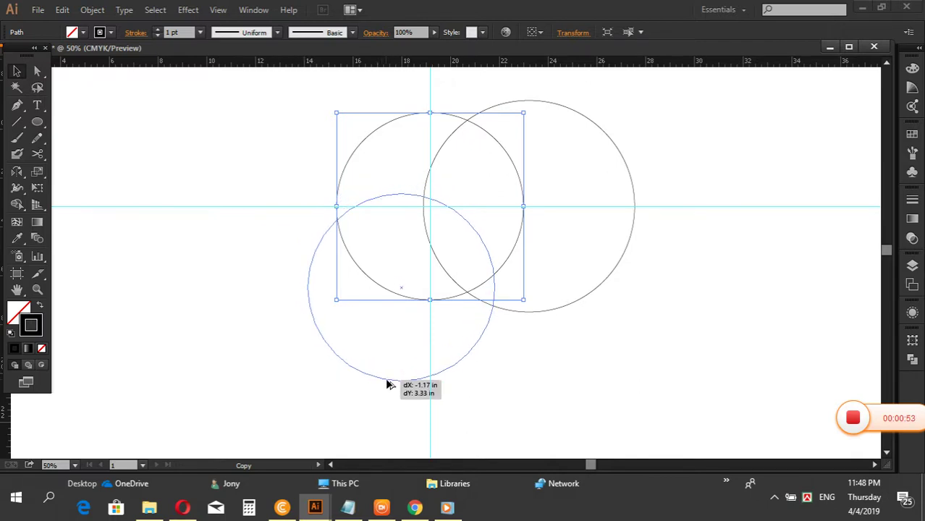
drag(387, 381, 385, 384)
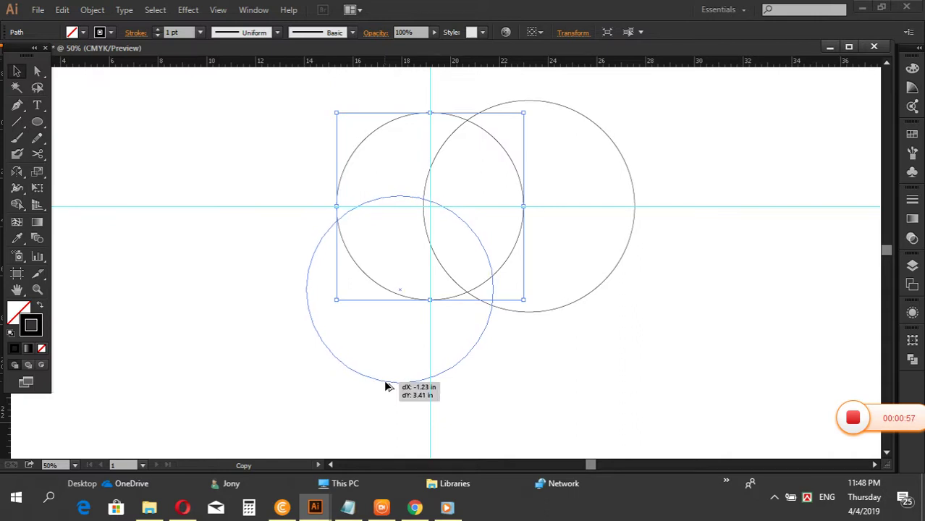
drag(385, 383, 375, 377)
click(518, 375)
Duplicate the lower circle about 1.9 in right and 0.3 in up, and copy the original circle to its left.
click(450, 359)
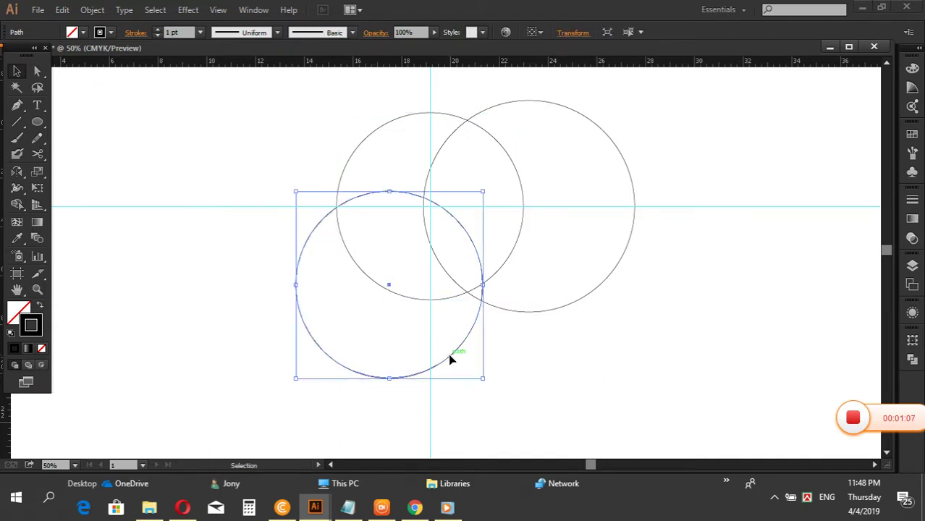
drag(450, 358, 498, 353)
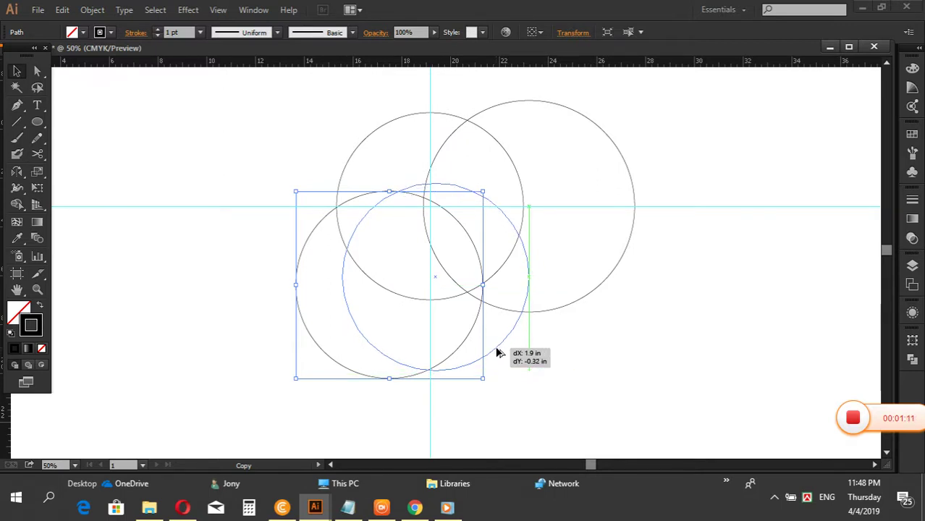
drag(498, 353, 497, 354)
click(599, 341)
drag(358, 149, 258, 176)
click(647, 206)
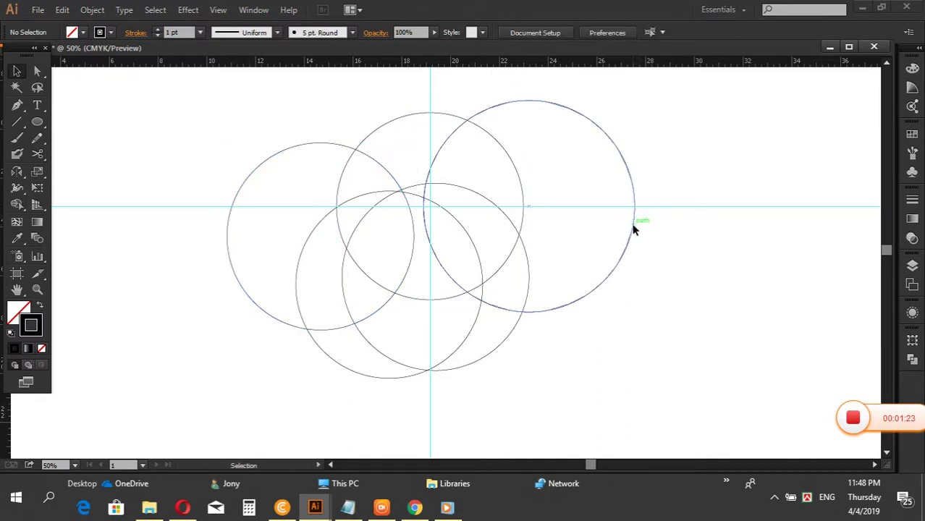
Nudge the large right circle left along the horizontal guide until its edge meets the leftmost circle's edge.
key(a)
click(634, 230)
key(Left)
key(Left)
key(Left)
key(Left)
key(Left)
key(Left)
key(Left)
key(Left)
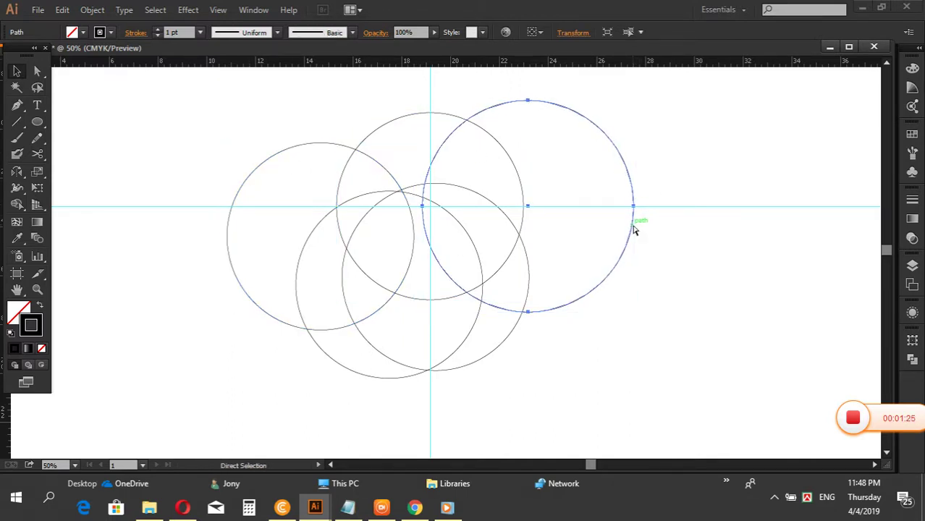
key(Left)
key(Left)
key(Left)
key(Left)
key(Left)
key(Left)
key(Left)
key(Left)
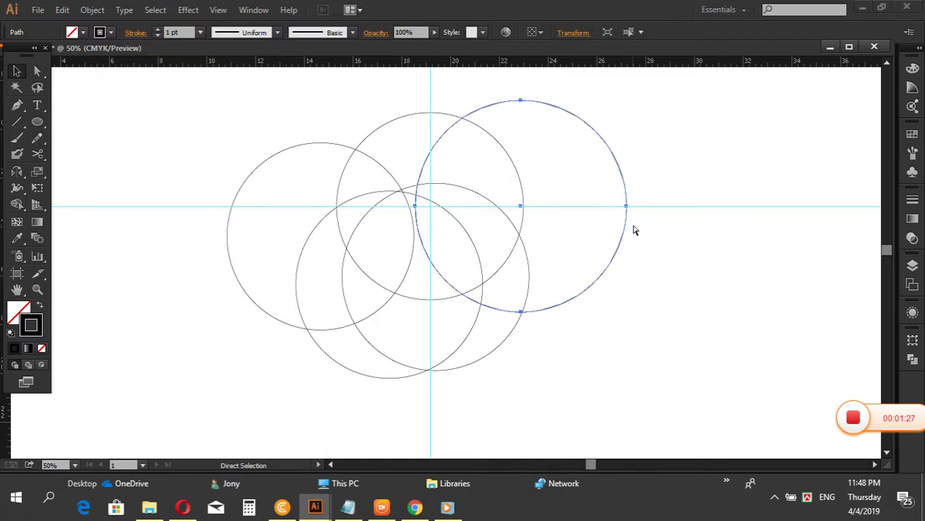
key(Left)
key(Left)
key(Left)
key(Left)
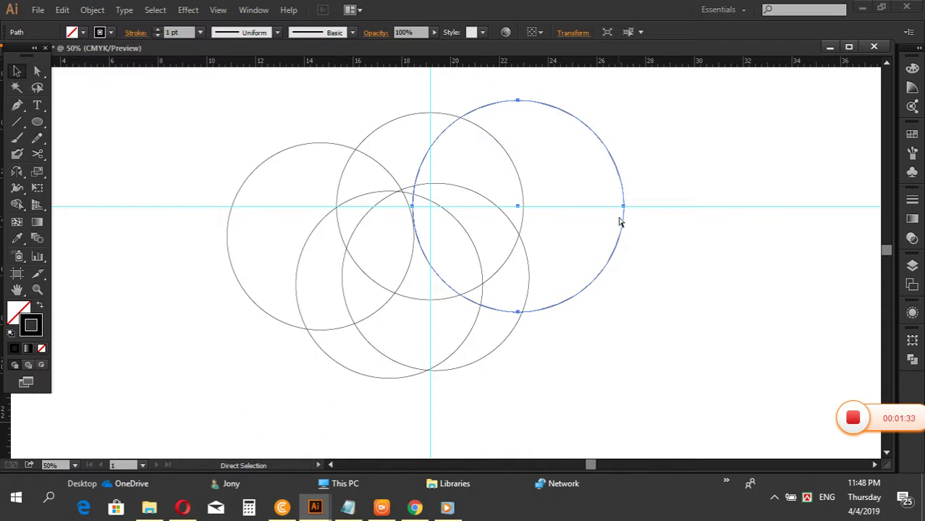
click(684, 259)
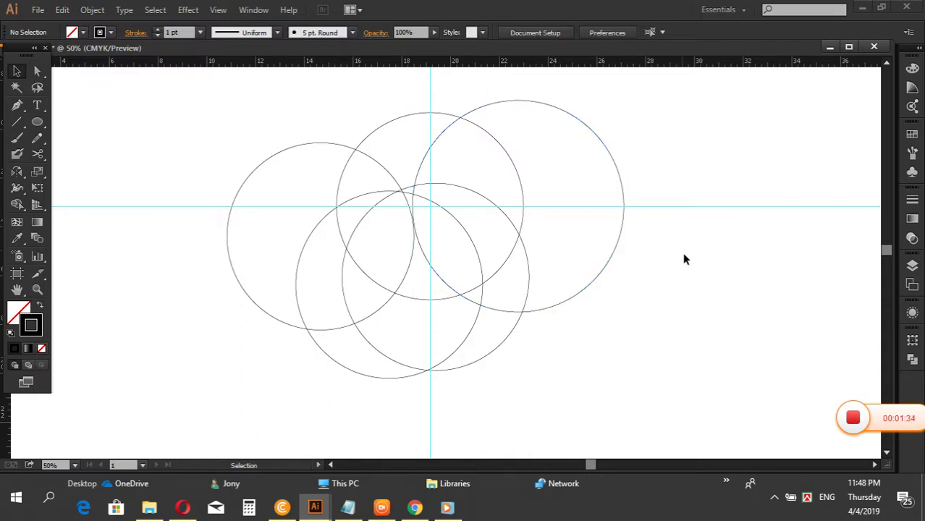
Fill all five circles with solid black.
click(300, 150)
click(223, 149)
drag(275, 110, 655, 377)
key(F6)
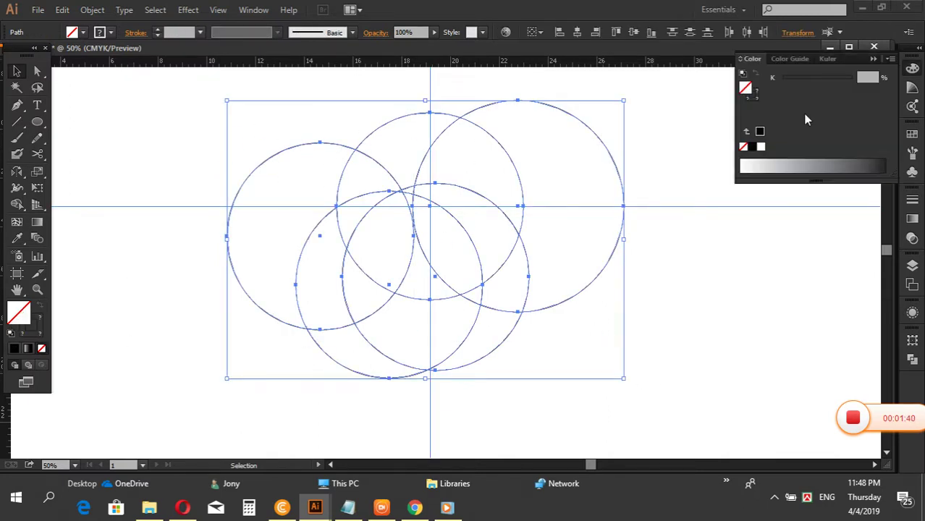
click(752, 147)
drag(675, 285, 500, 201)
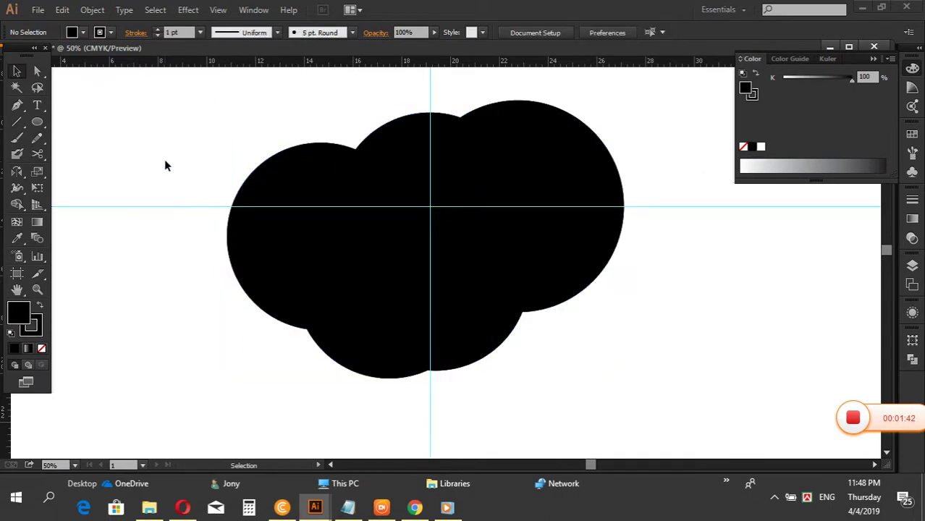
Delete the vertical and horizontal guides.
click(430, 98)
key(Delete)
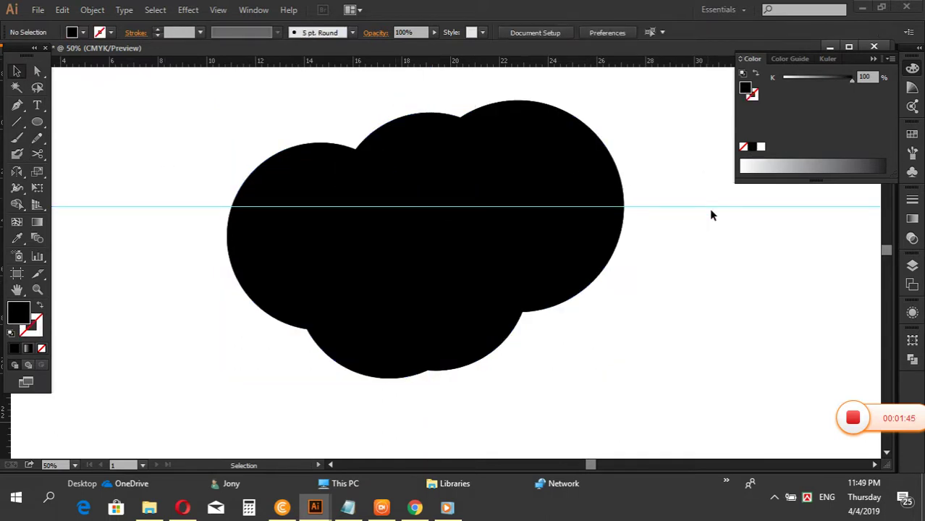
click(709, 208)
key(Delete)
Split the five overlapping black circles into separate pieces with Pathfinder Divide.
drag(223, 149, 639, 338)
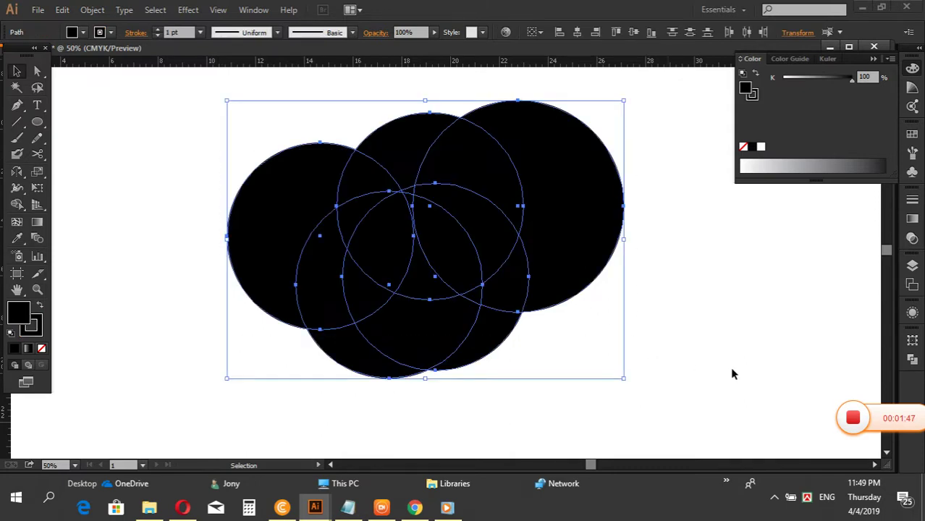
click(912, 360)
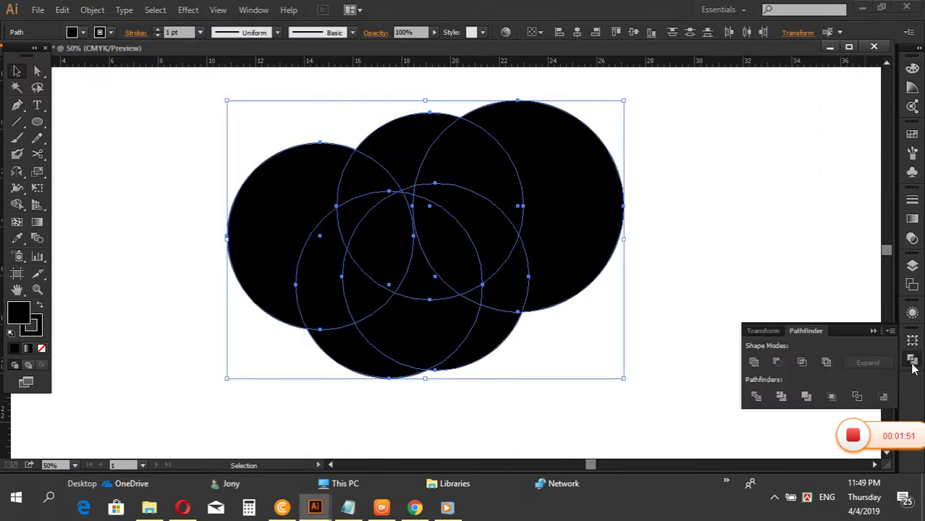
click(756, 398)
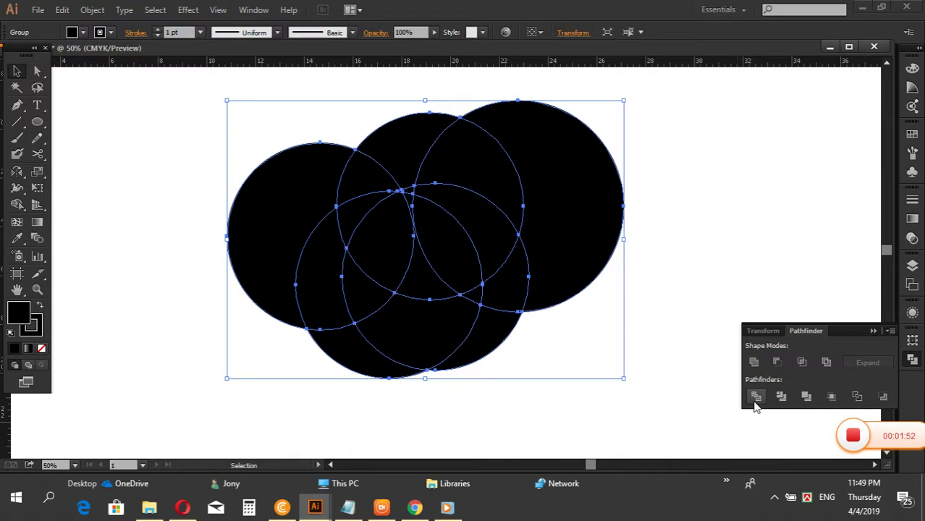
click(714, 217)
Ungroup the divided circle pieces.
drag(173, 148, 612, 398)
right_click(550, 194)
click(589, 267)
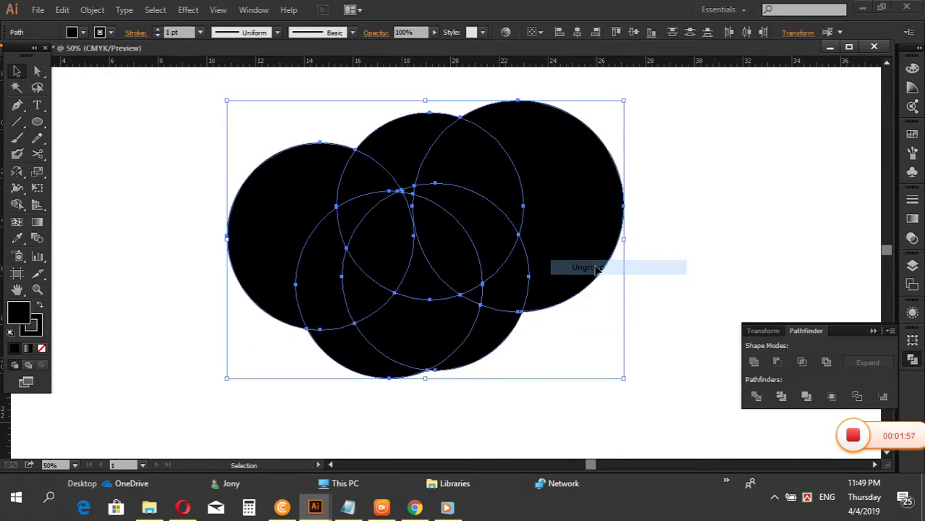
click(585, 313)
Delete the divided pieces below and to the left that lie outside the original circle and the large right circle.
click(418, 367)
key(Delete)
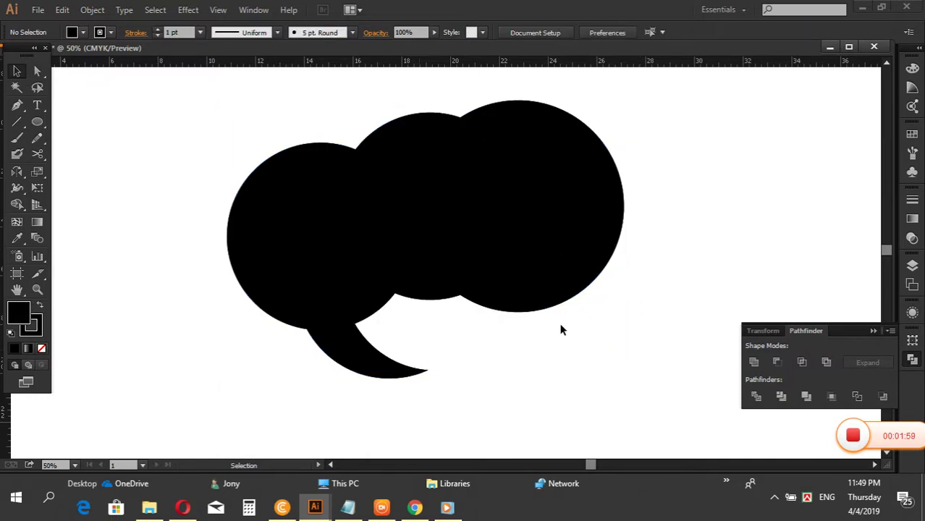
drag(424, 350, 311, 373)
key(Delete)
drag(170, 201, 287, 309)
key(Delete)
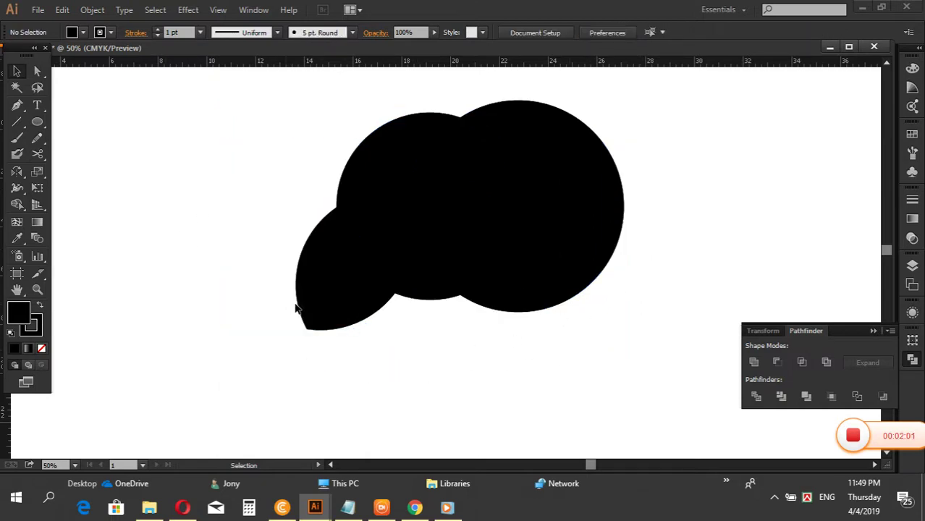
click(297, 307)
key(Delete)
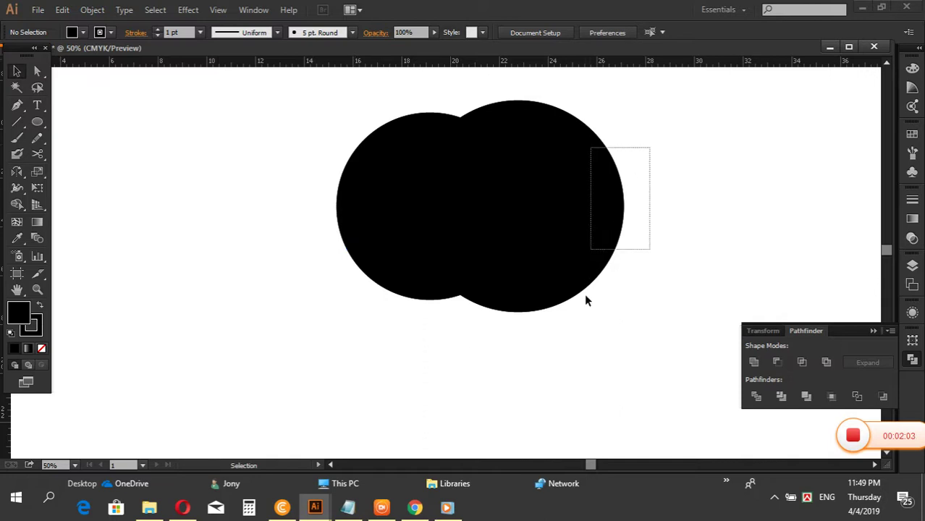
Delete the large right circle's pieces that lie outside the original circle, including the small leftover tip below.
key(Delete)
drag(583, 286, 499, 311)
key(Delete)
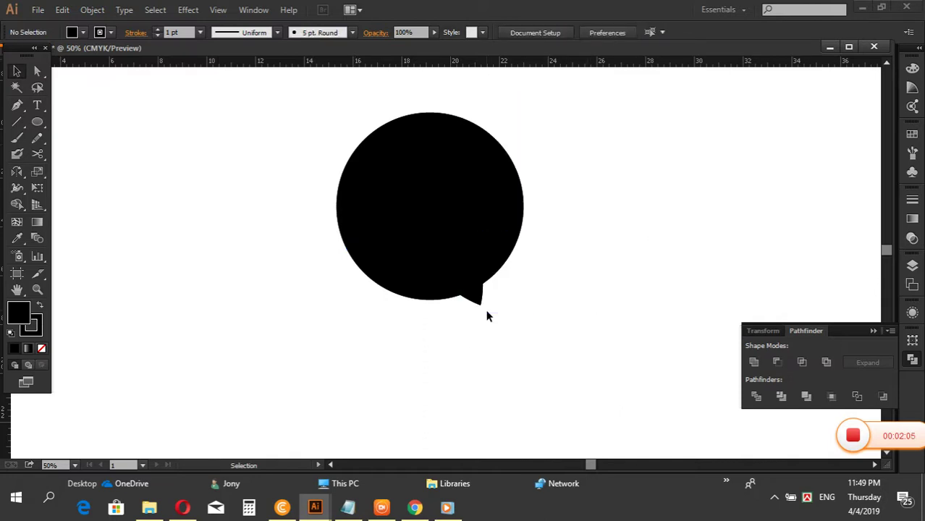
click(481, 304)
key(Delete)
Delete the pieces along the circle's inner and right side one by one, keeping only the crescent-like pieces on its left.
click(458, 167)
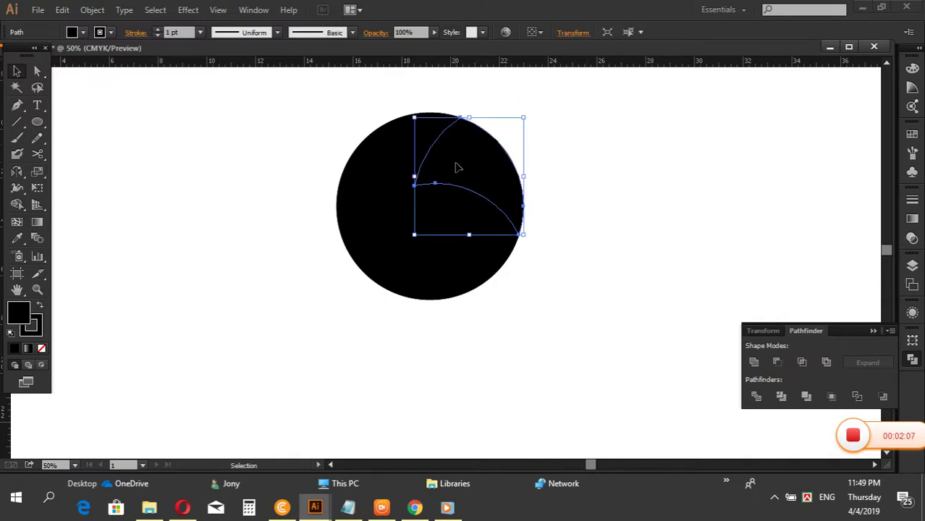
key(Delete)
click(482, 214)
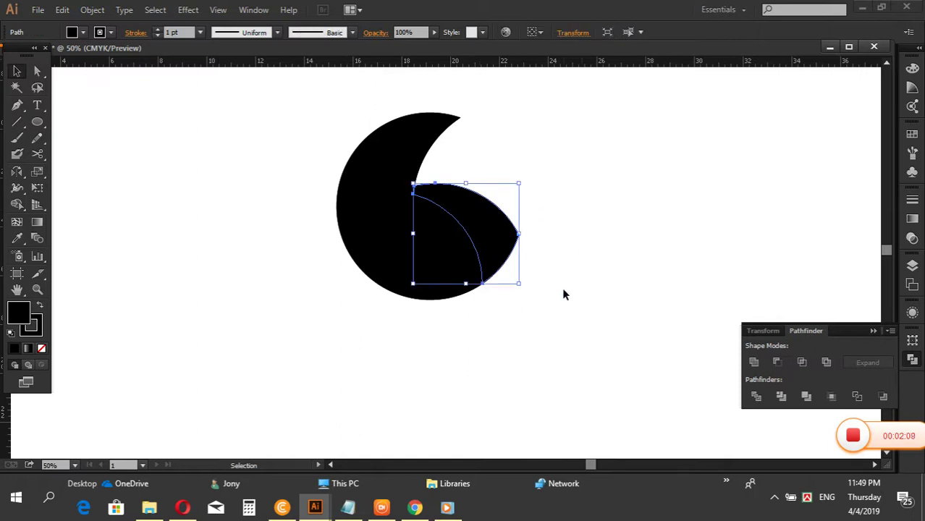
key(Delete)
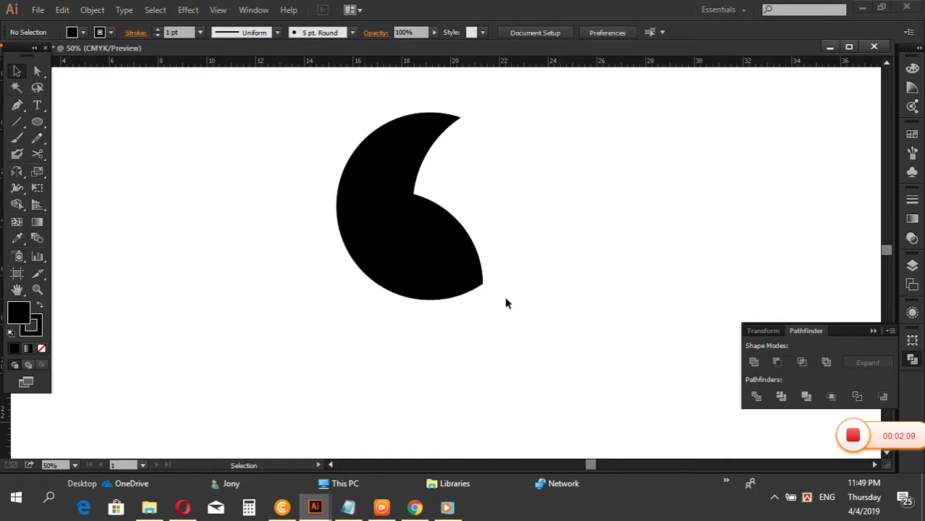
click(471, 267)
key(Delete)
click(424, 288)
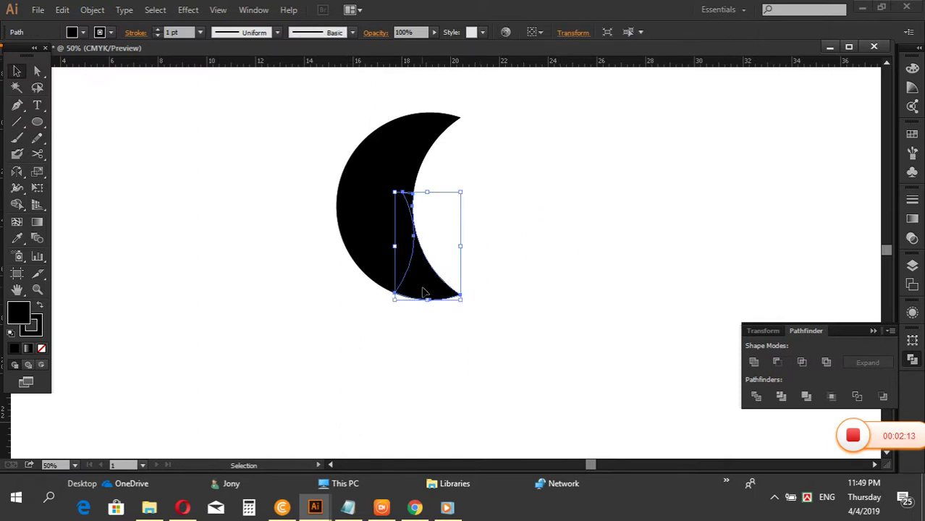
key(Delete)
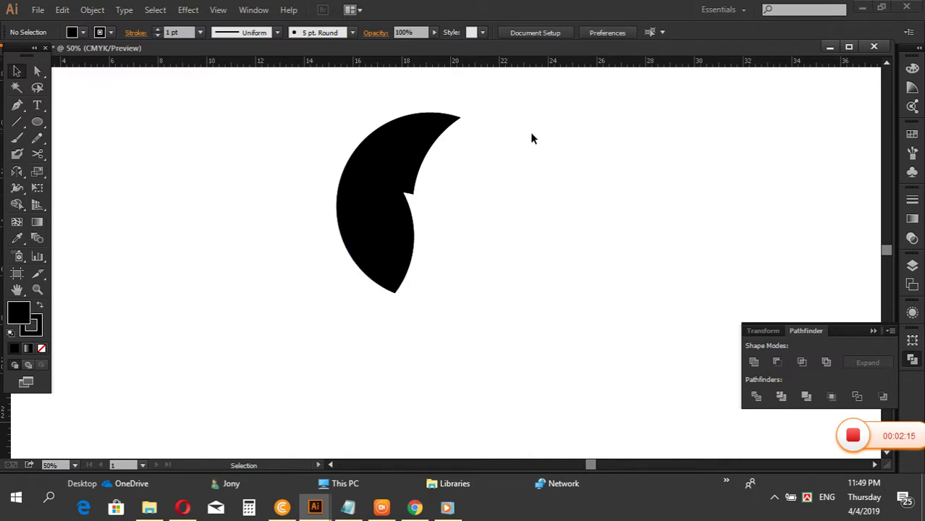
click(874, 331)
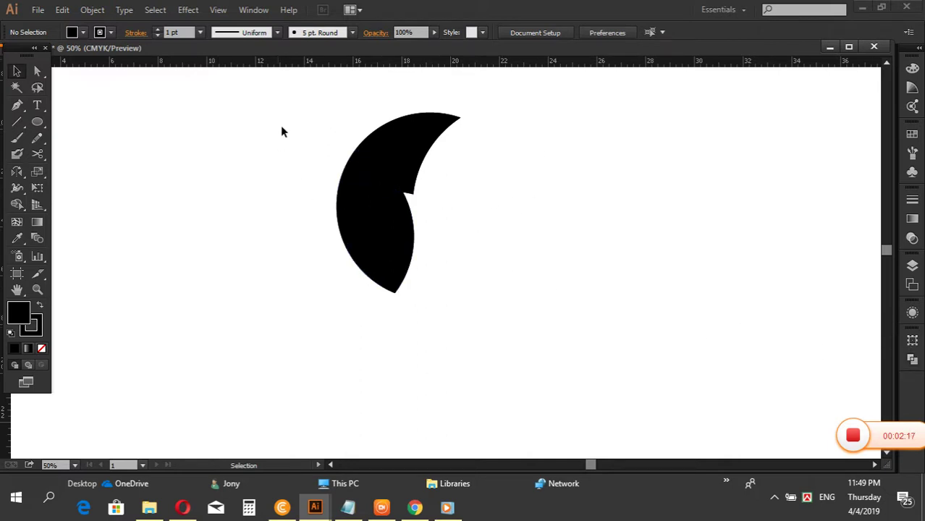
Enlarge the remaining pieces to about 9.8 by 14.2 in and merge them with the Shape Builder.
drag(280, 125, 487, 352)
drag(414, 271, 462, 338)
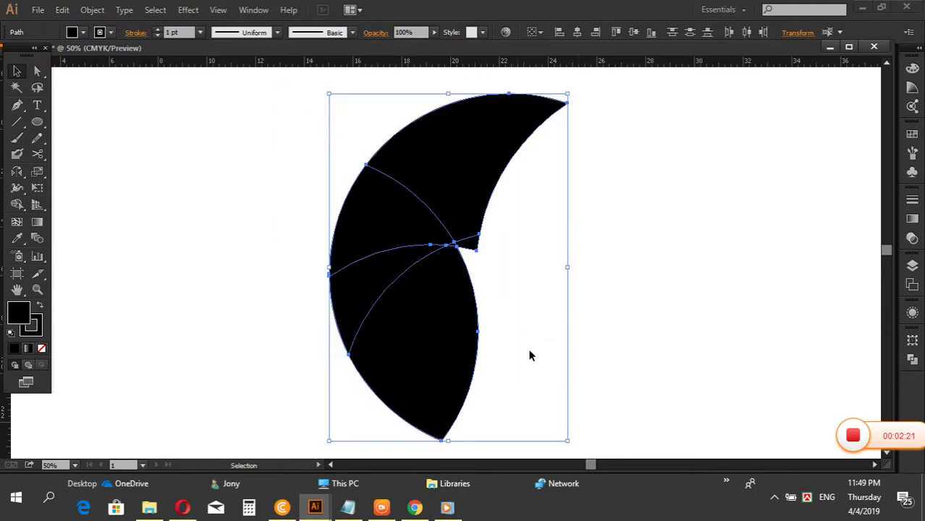
click(17, 205)
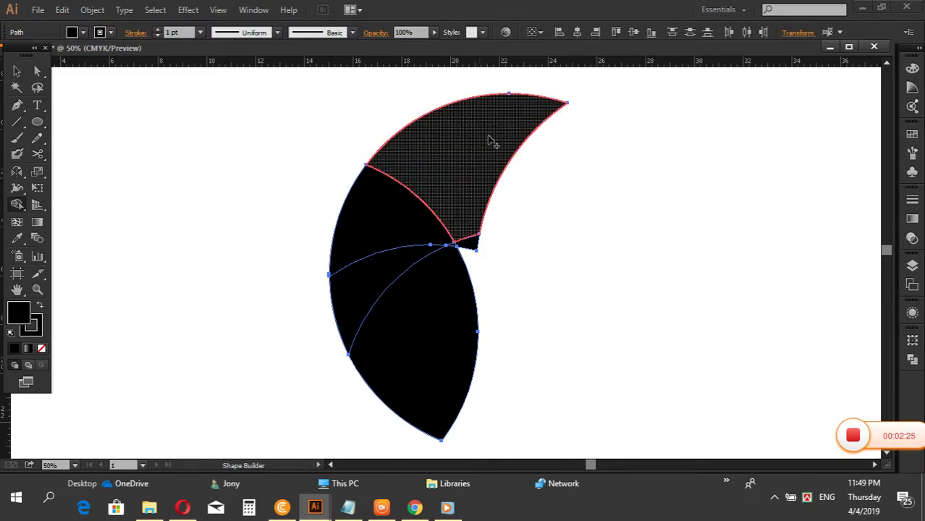
mouse_move(491, 141)
mouse_down()
mouse_move(430, 193)
mouse_move(400, 248)
mouse_move(424, 350)
mouse_move(441, 368)
mouse_move(539, 324)
mouse_up()
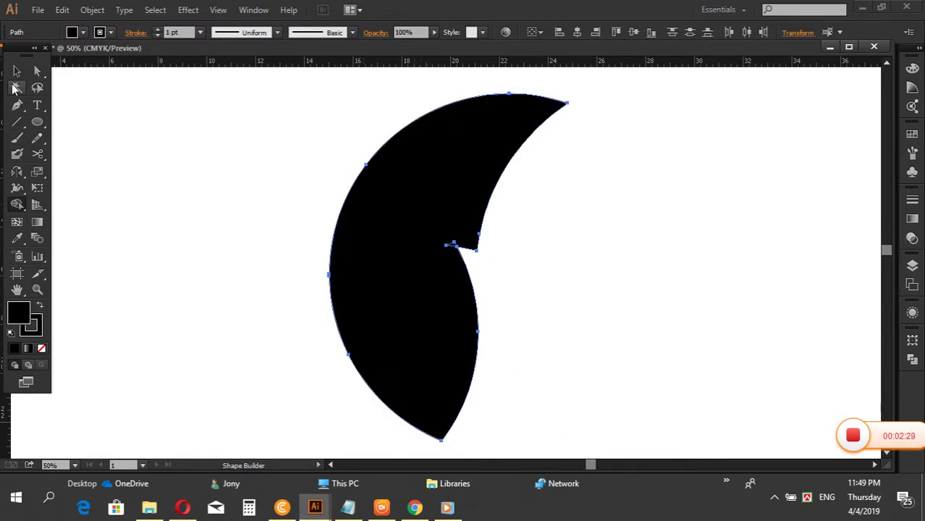
click(17, 71)
click(287, 211)
Cut the merged shape's outline at the inner notch and at the opposite point on its left edge with Scissors.
drag(279, 186, 549, 347)
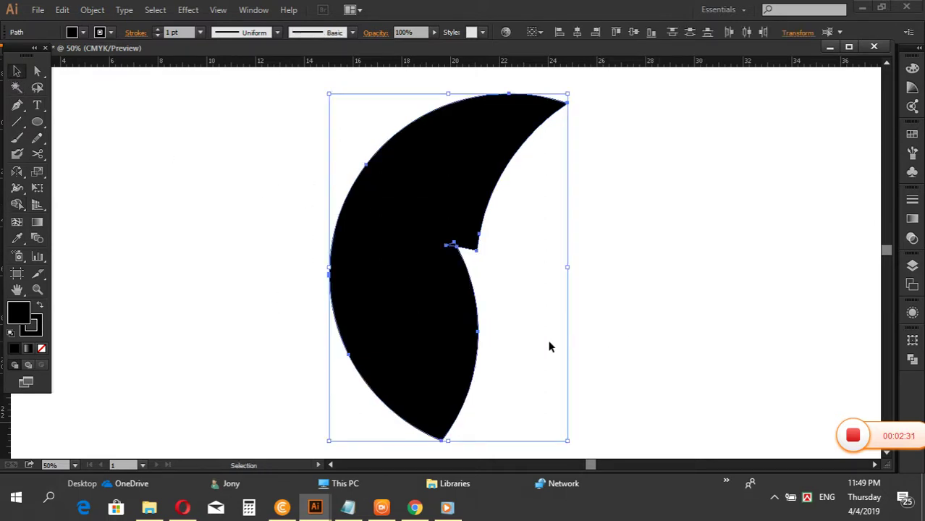
click(37, 155)
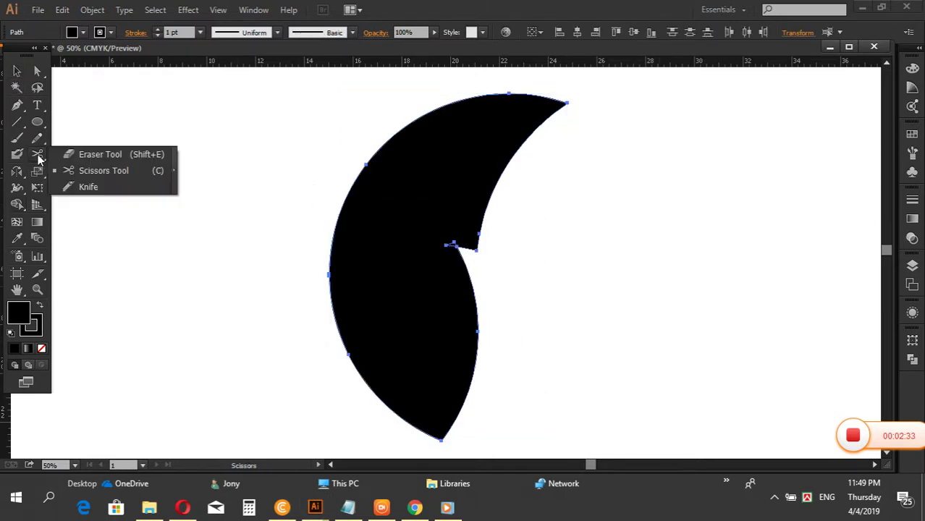
click(75, 174)
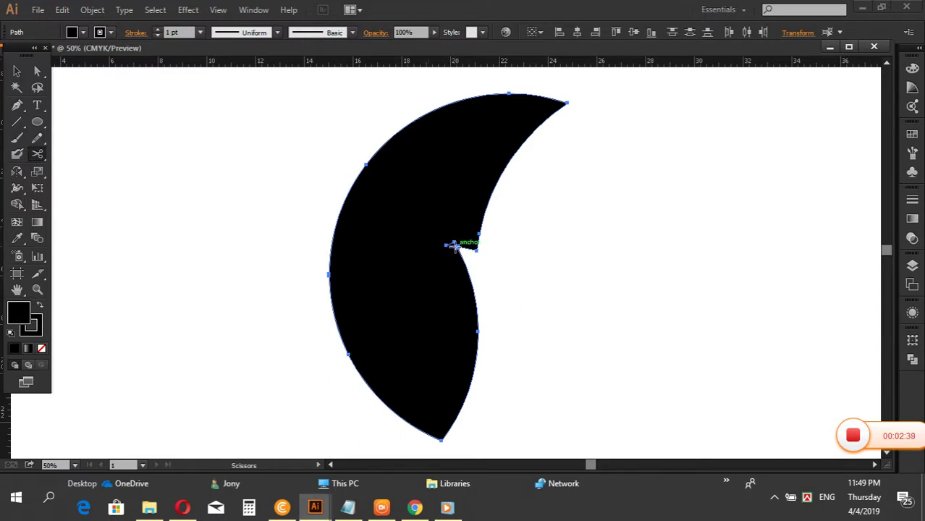
click(454, 246)
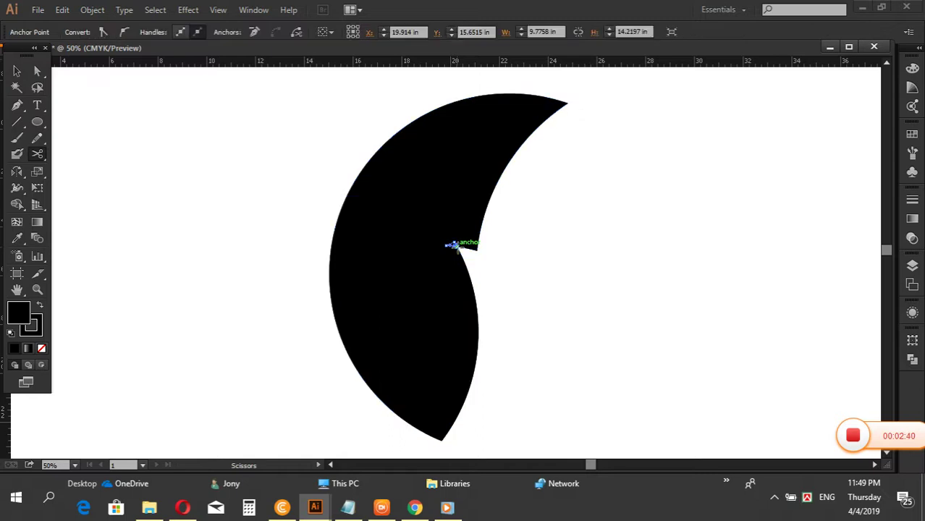
click(331, 242)
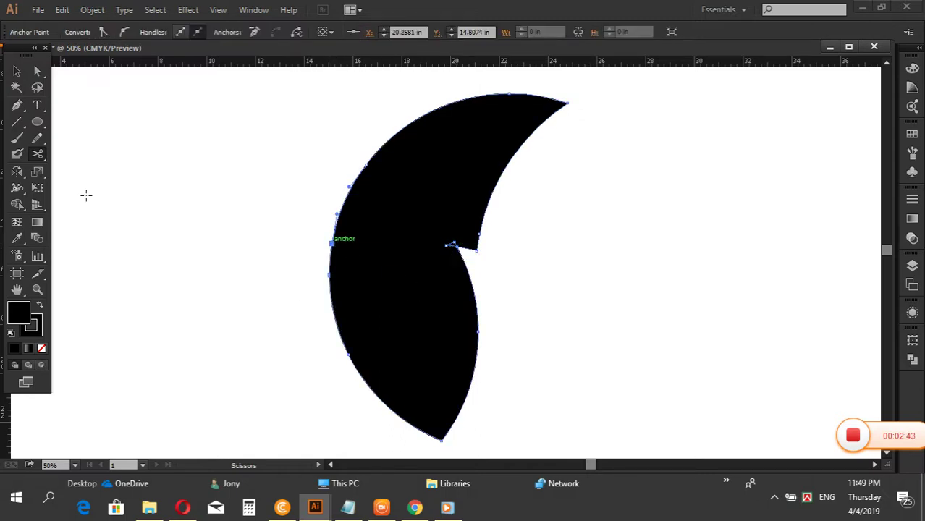
click(16, 71)
click(173, 217)
click(419, 363)
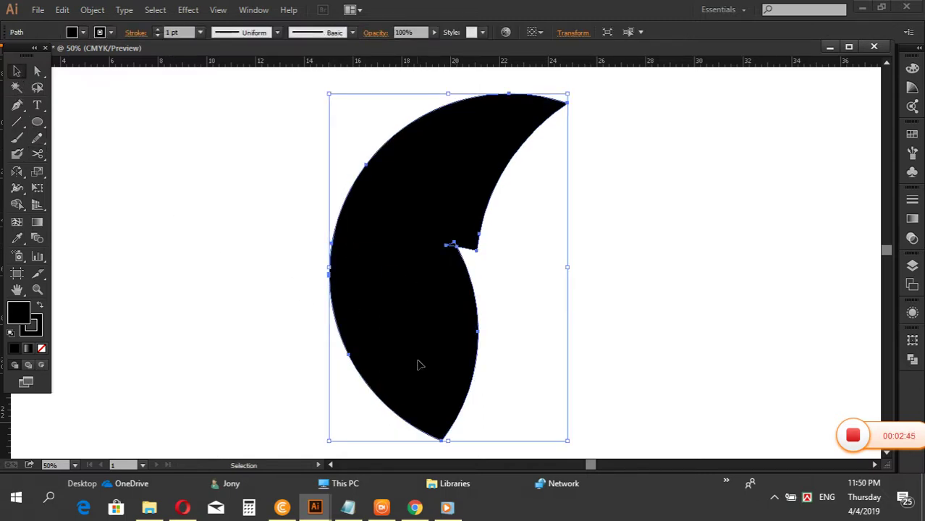
double_click(422, 206)
click(143, 144)
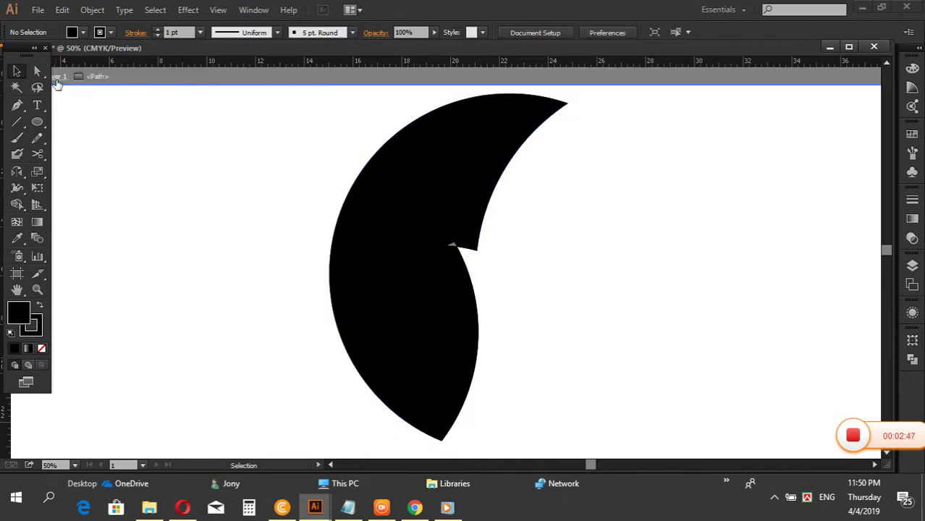
drag(27, 59, 33, 65)
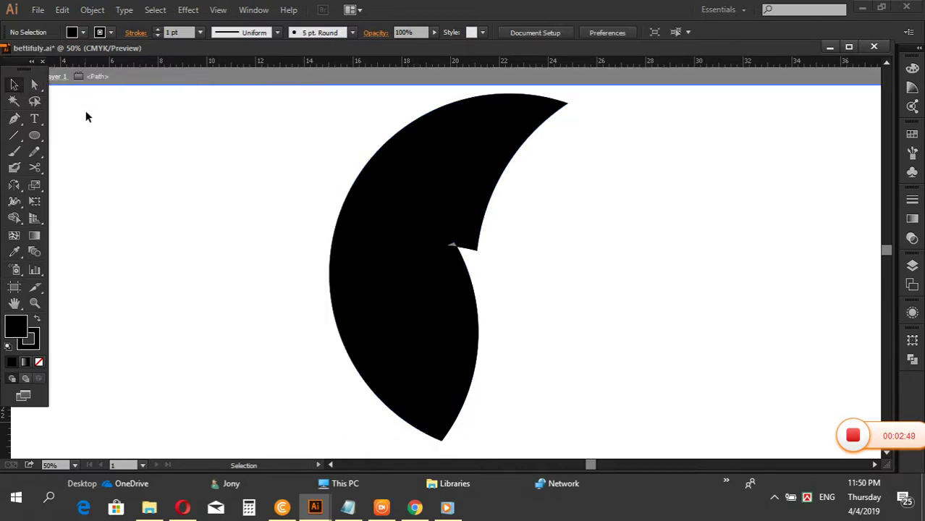
double_click(125, 85)
Try to split the shape by cutting at the inner tip of the notch sliver and slightly higher on the left edge.
drag(325, 166, 467, 304)
click(32, 167)
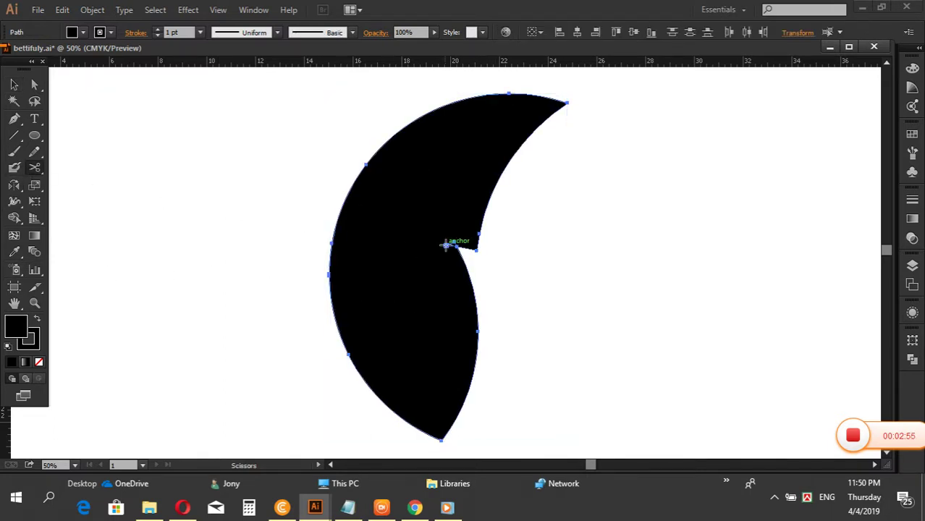
click(447, 246)
click(332, 239)
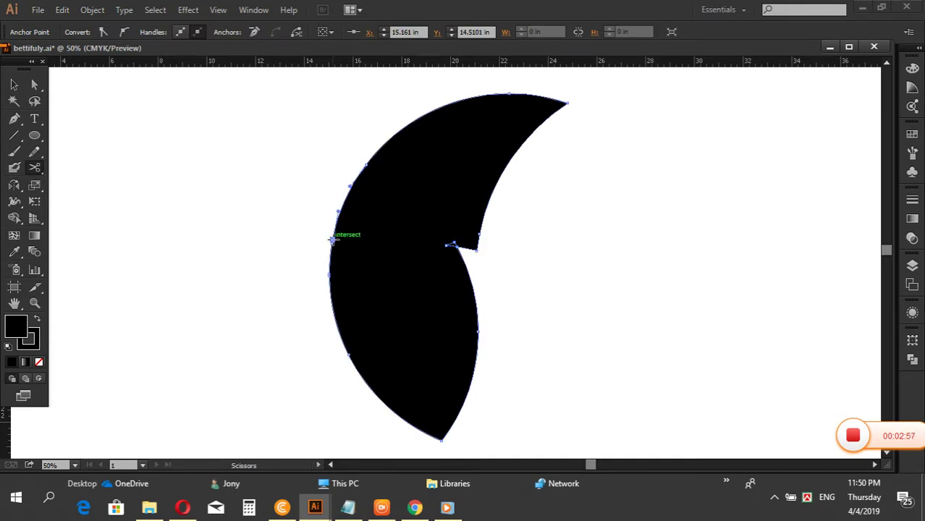
click(14, 86)
click(328, 163)
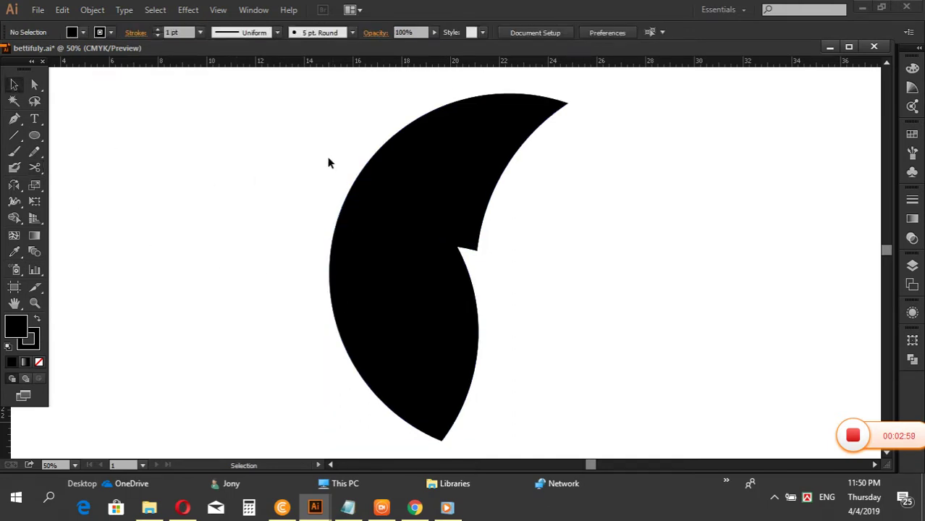
Undo the last scissors cut.
click(475, 234)
right_click(433, 224)
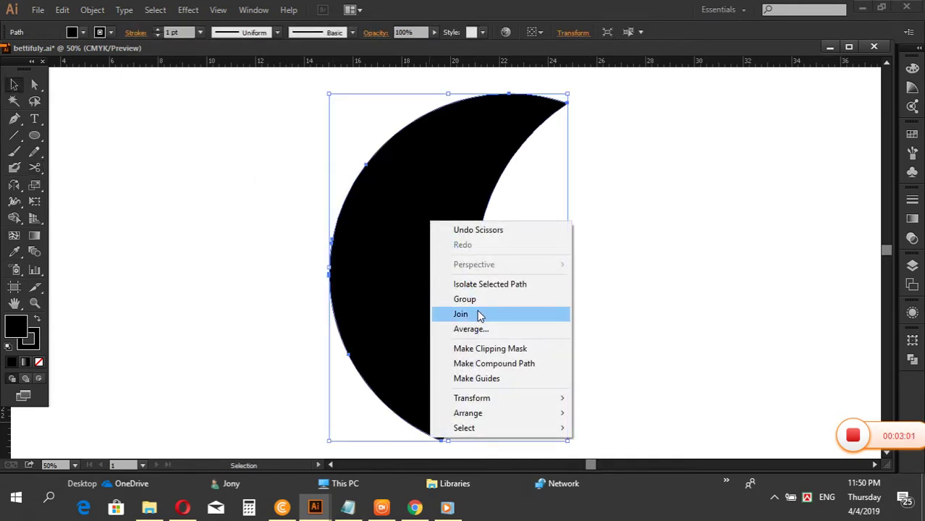
click(504, 231)
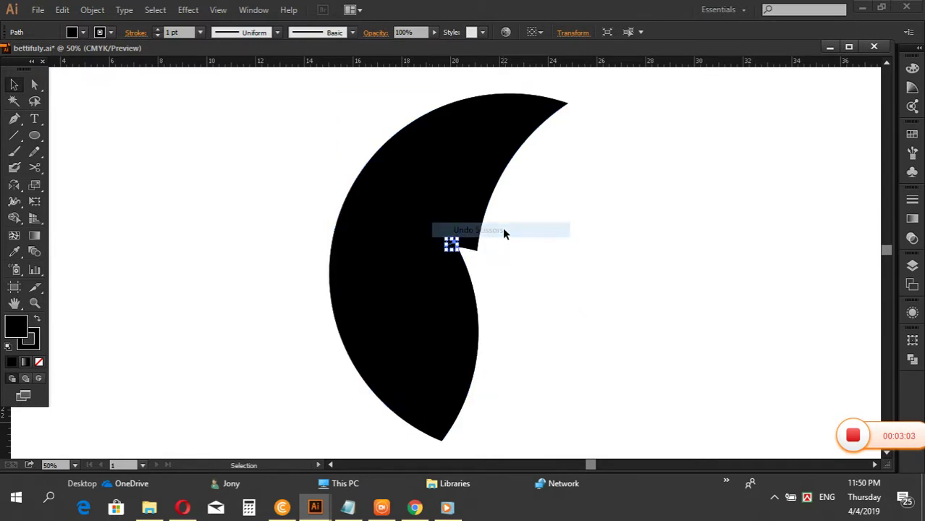
Try to delete the small leftover sliver at the inner notch.
click(450, 244)
click(513, 262)
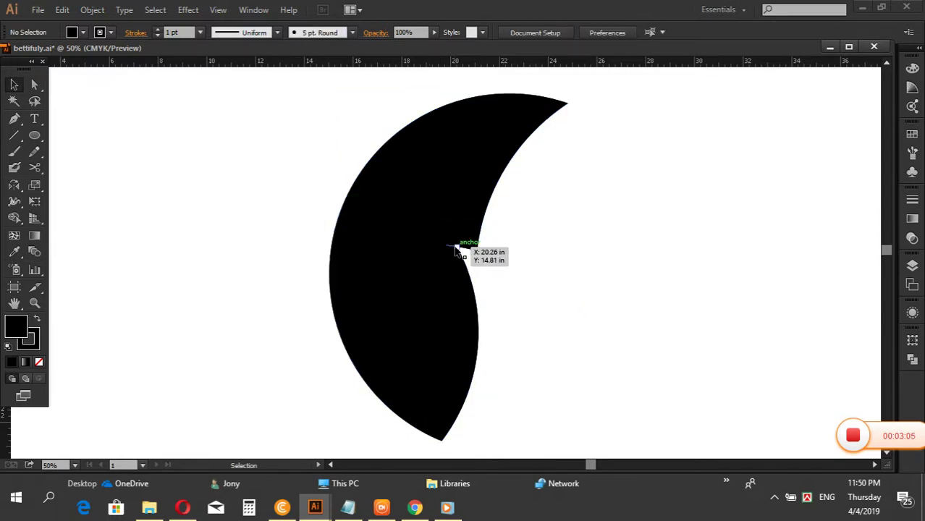
click(455, 250)
click(494, 268)
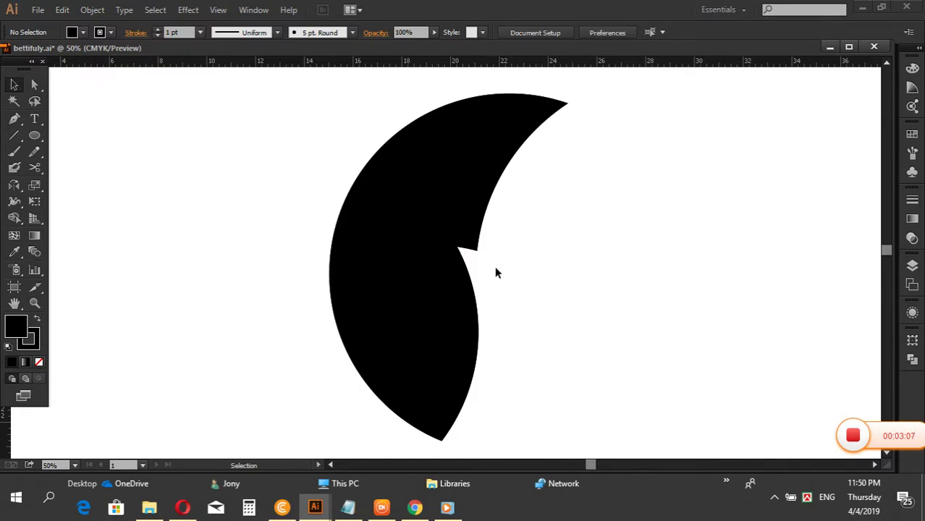
click(456, 247)
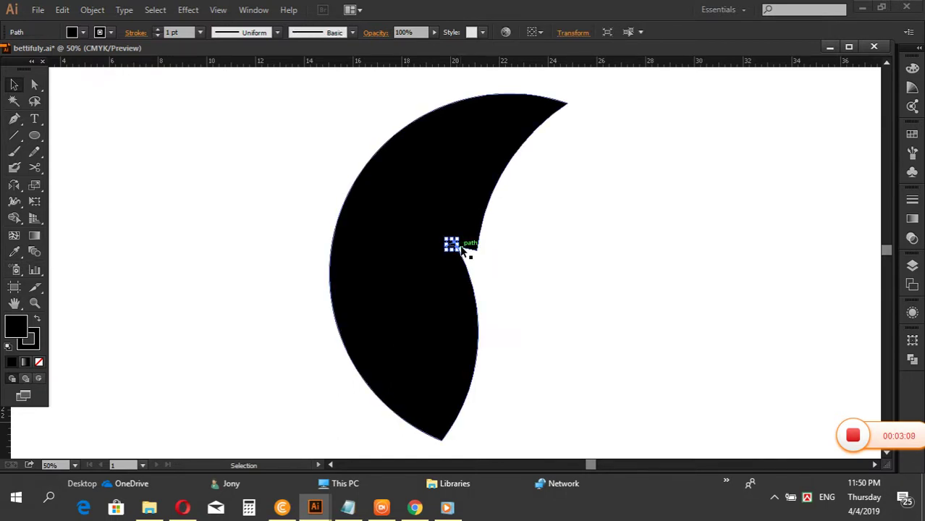
click(512, 278)
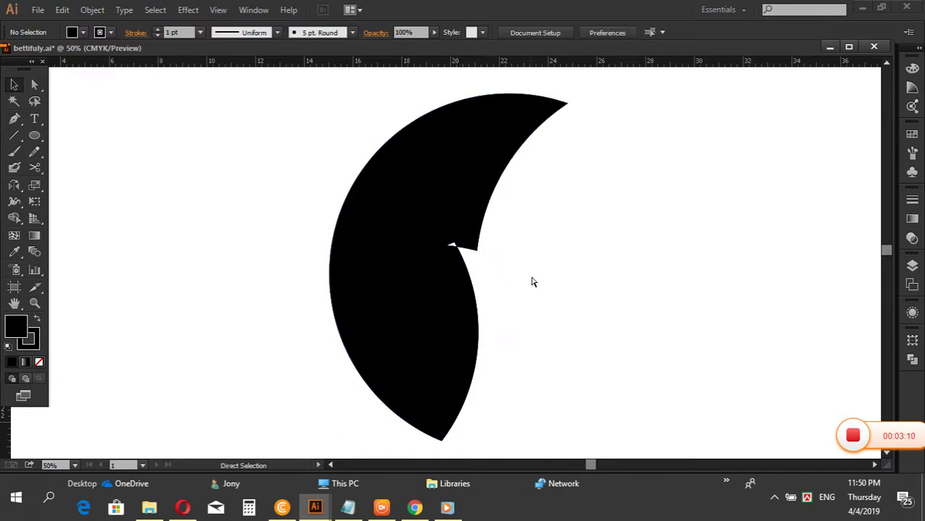
click(468, 250)
click(470, 248)
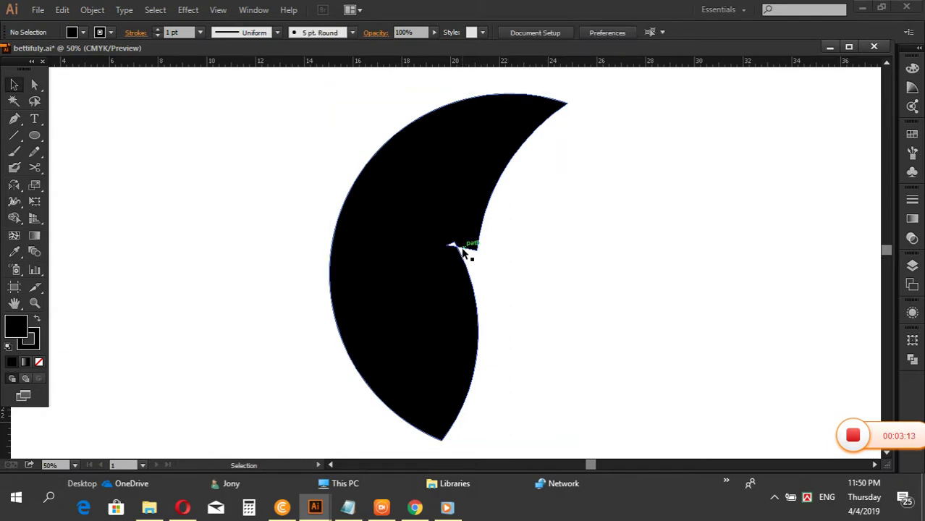
drag(469, 249, 459, 247)
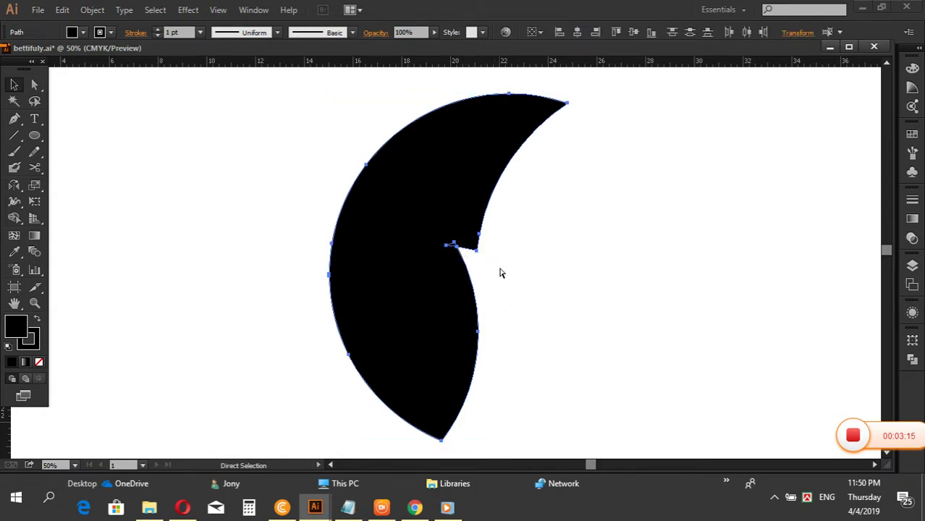
Select the whole shape and split it into upper and lower pieces with Scissors cuts at the notch and left edge.
click(523, 275)
key(ctrl+a)
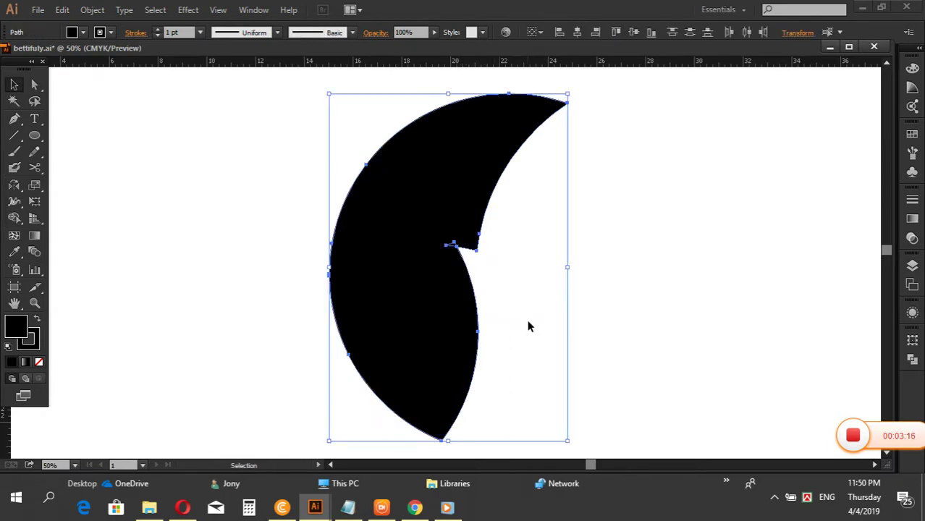
click(33, 171)
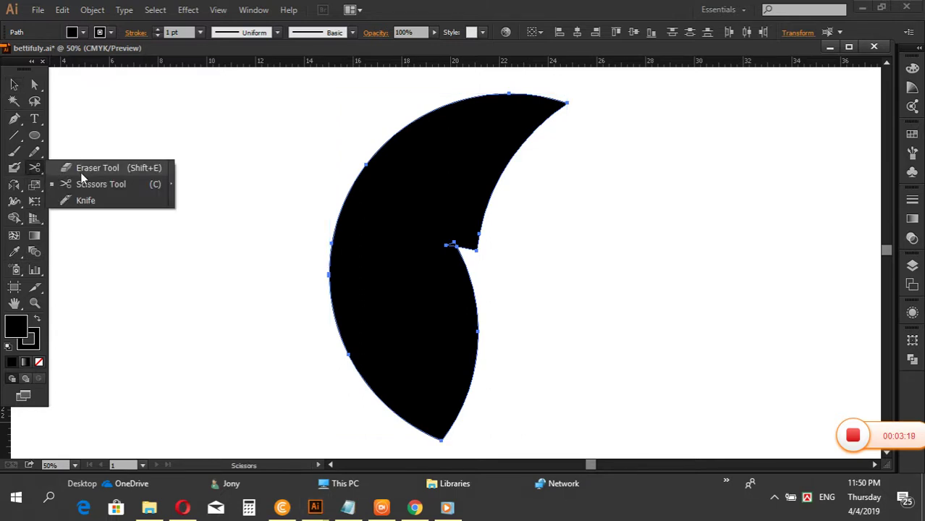
click(87, 184)
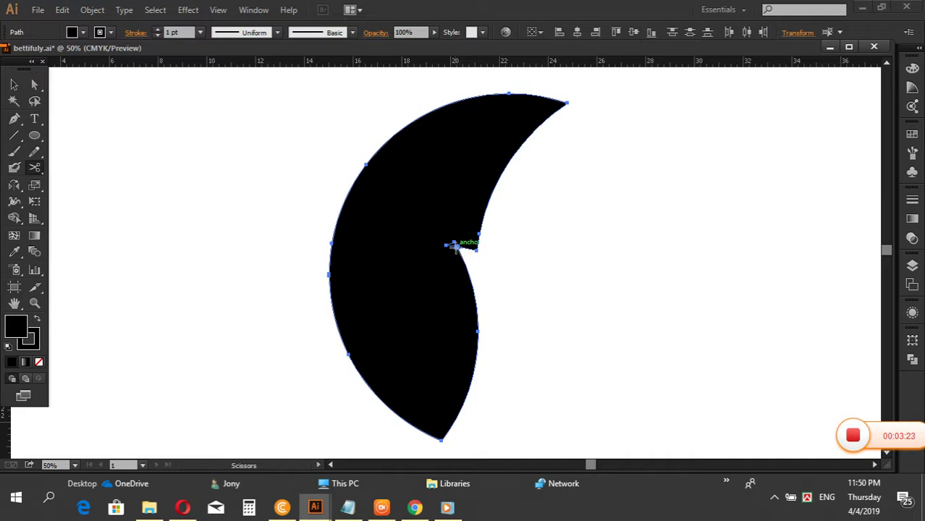
click(456, 247)
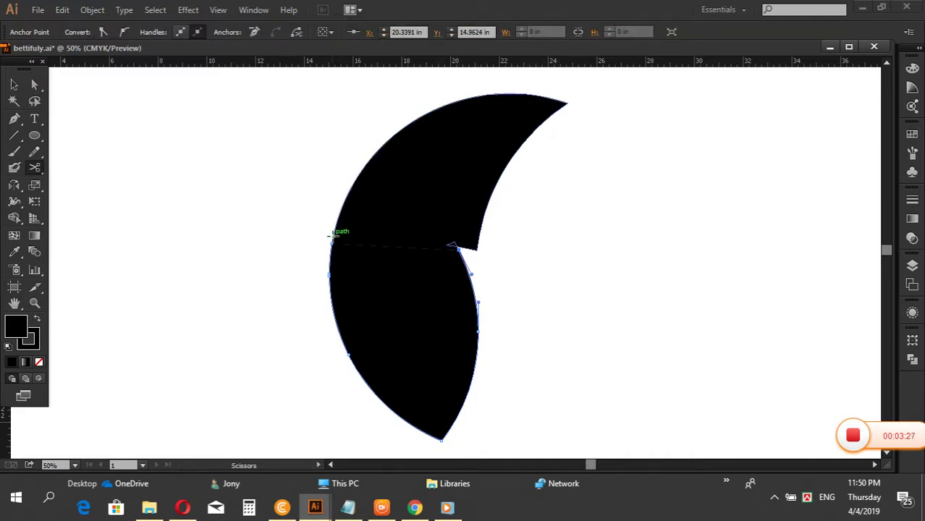
click(333, 234)
click(14, 85)
click(107, 149)
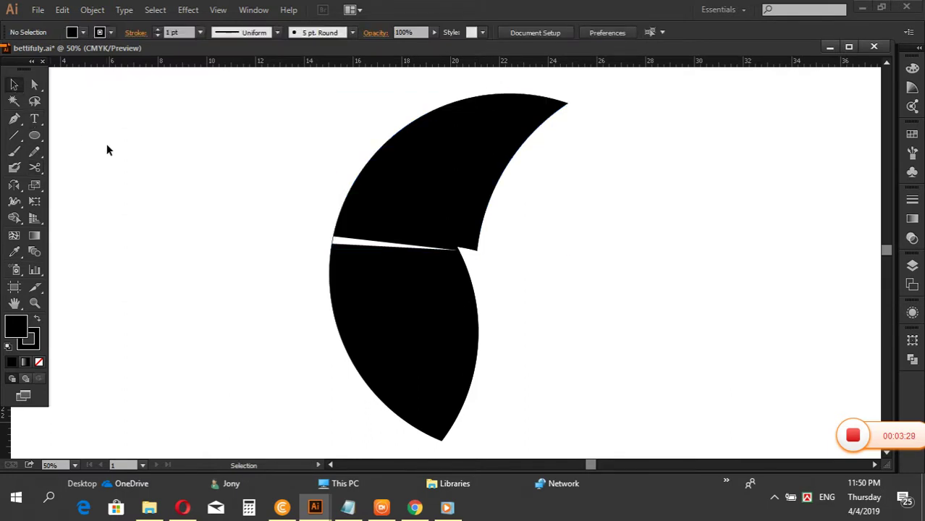
Try to cut the upper piece with the Scissors tool slightly above the seam on its left edge.
key(a)
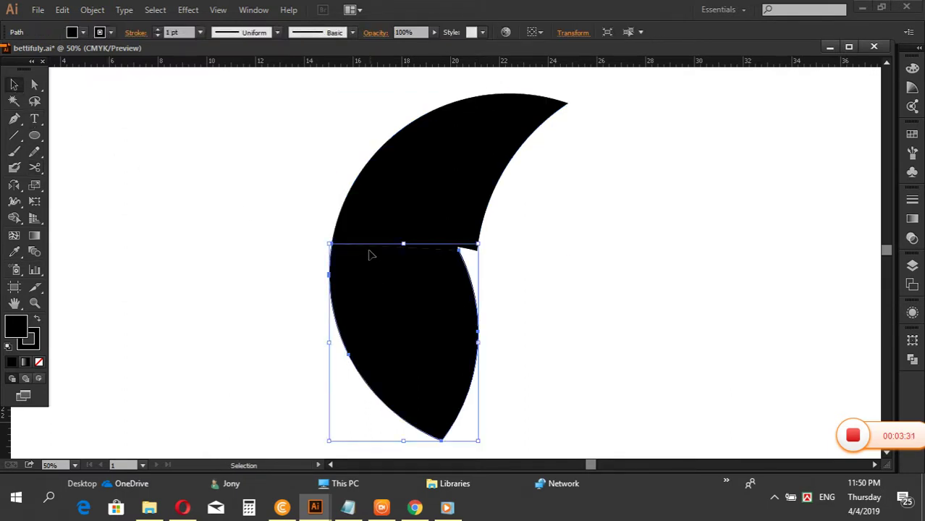
click(35, 169)
drag(35, 169, 88, 182)
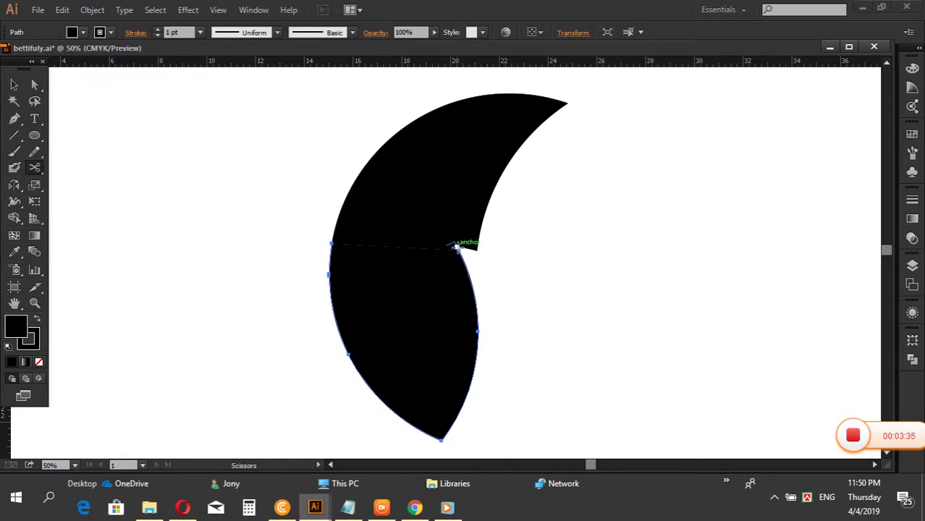
click(337, 226)
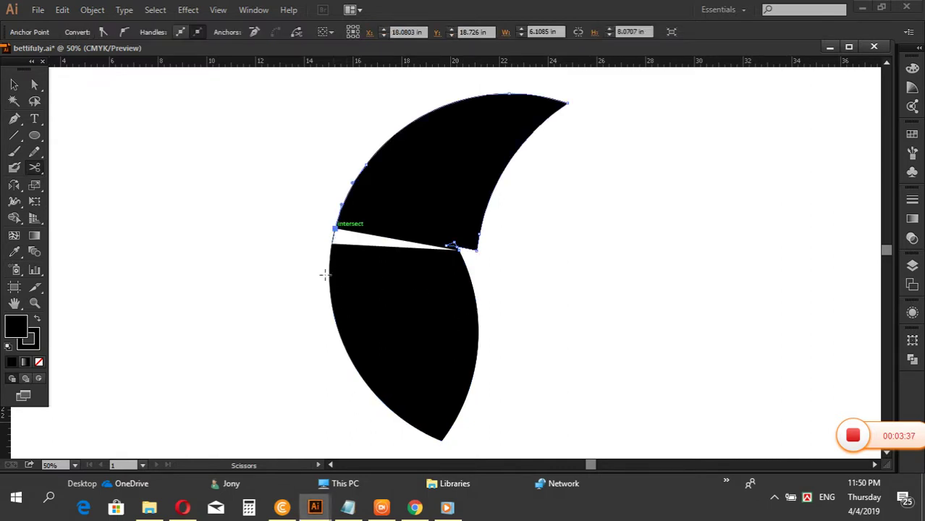
ctrl+click(349, 297)
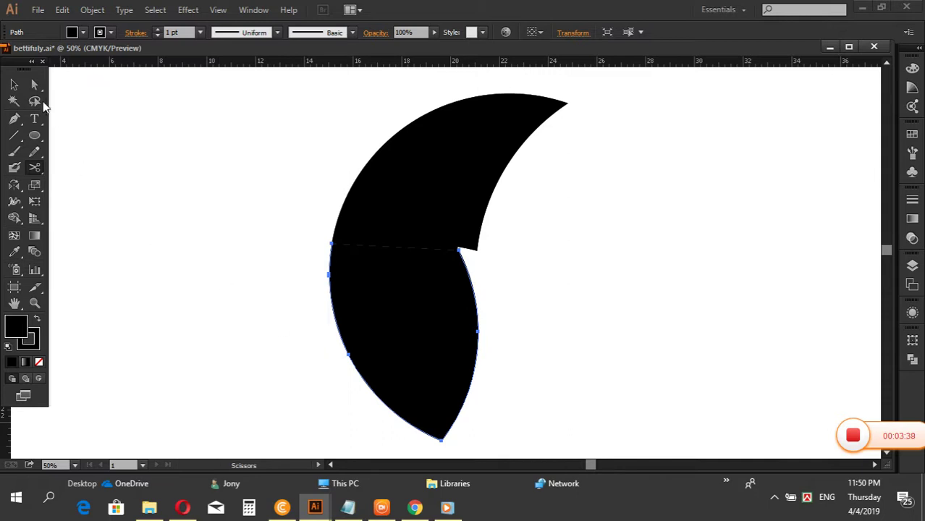
Move the upper piece away from the lower piece to check the split, and undo the move.
click(14, 85)
drag(354, 233, 451, 344)
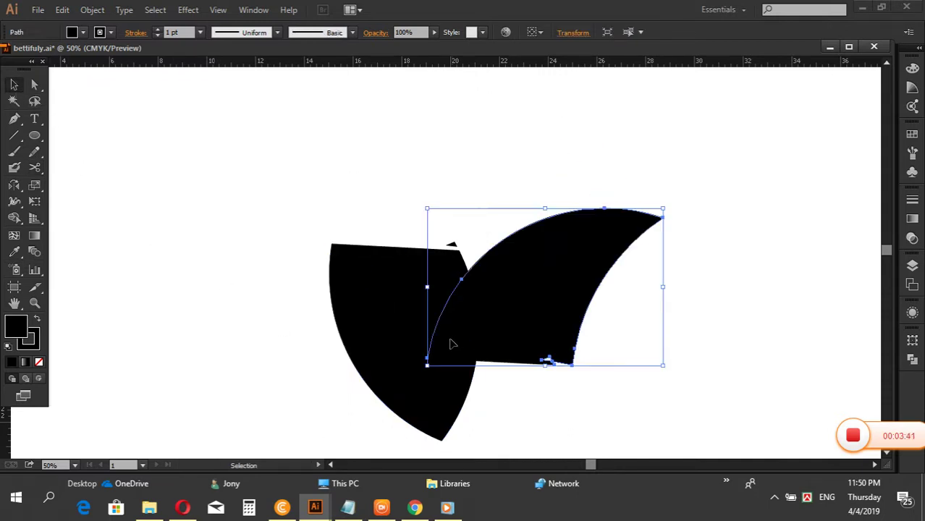
key(ctrl+z)
click(227, 202)
Select all the pieces and remove their stroke.
key(ctrl+a)
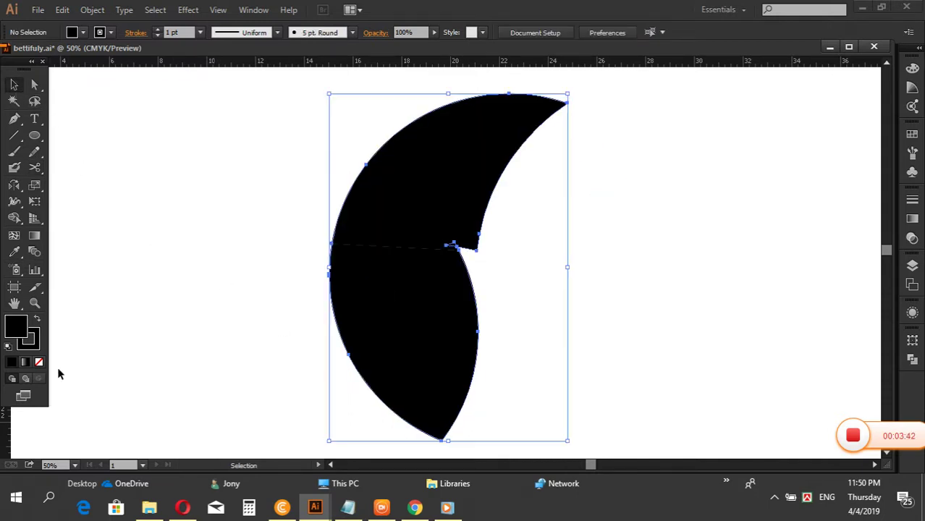
click(31, 346)
click(39, 362)
key(x)
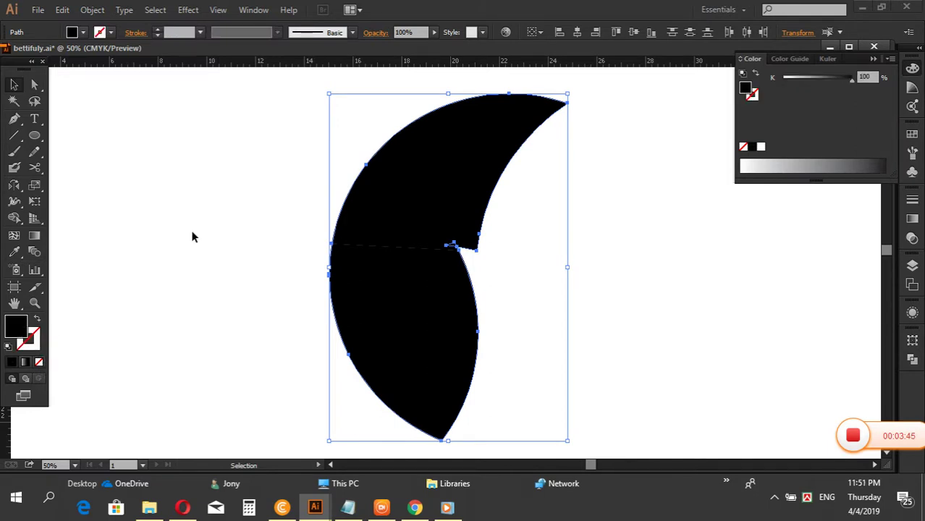
click(289, 210)
drag(289, 210, 388, 379)
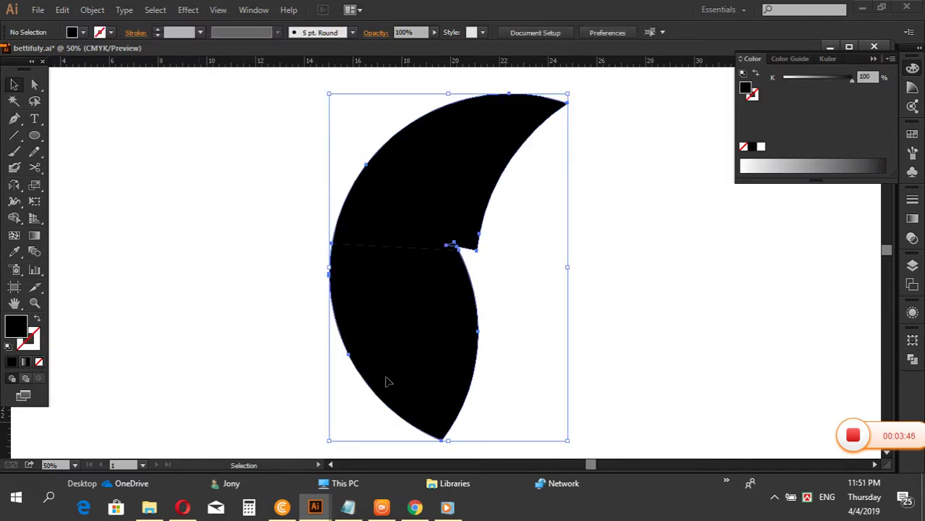
click(34, 167)
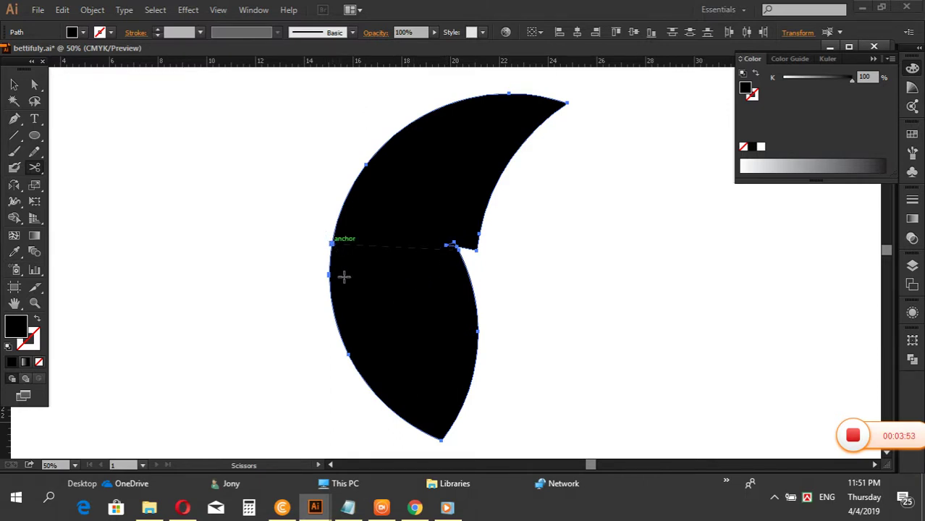
click(13, 84)
click(289, 231)
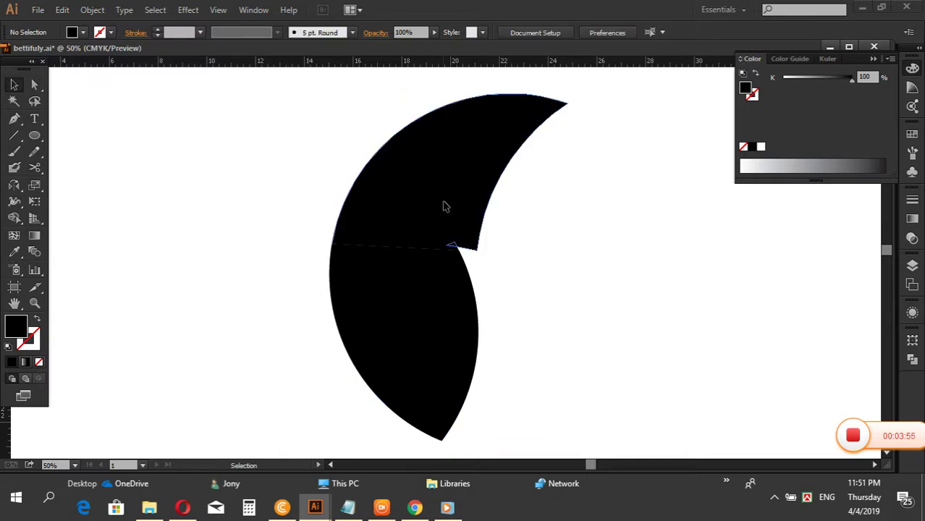
click(445, 206)
click(450, 328)
click(542, 310)
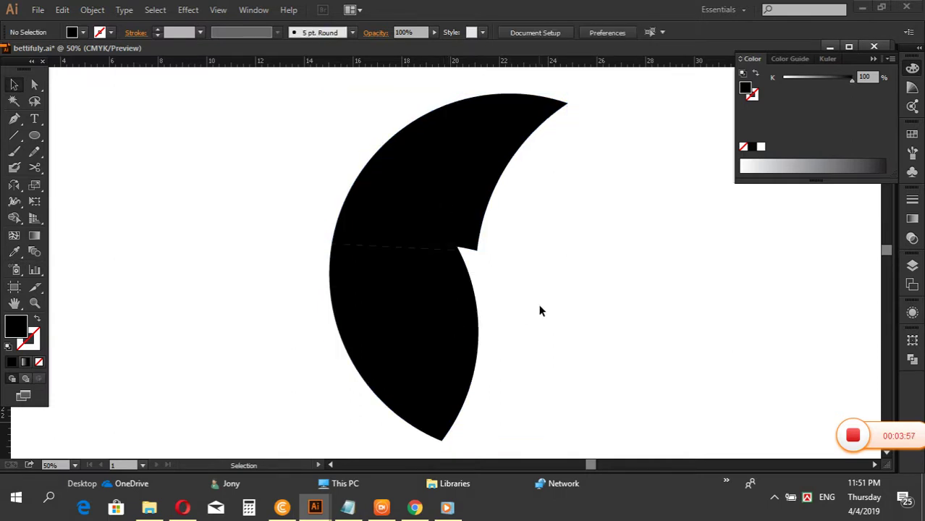
drag(571, 295, 593, 298)
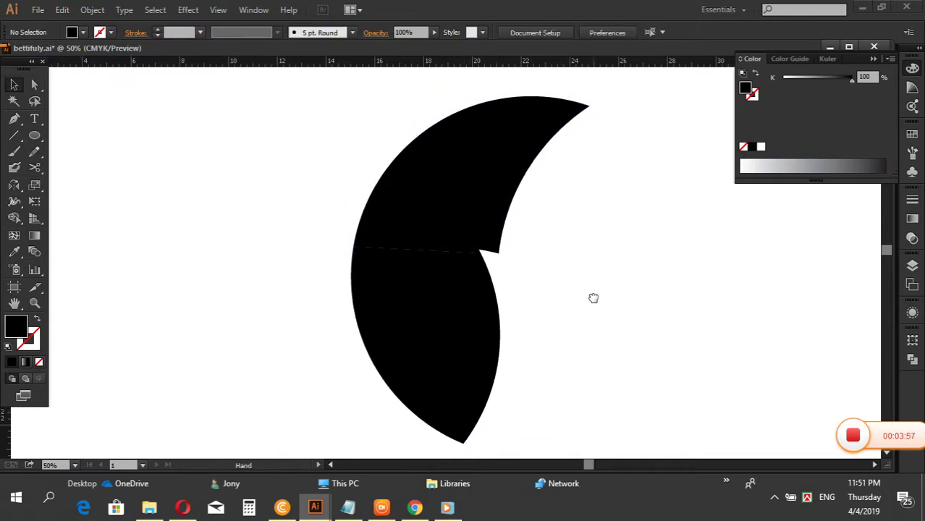
Try to mirror a copy of all wing pieces about the seam's anchor point on the left edge, and undo it.
click(871, 59)
scroll(623, 260, down, 1)
drag(279, 188, 582, 387)
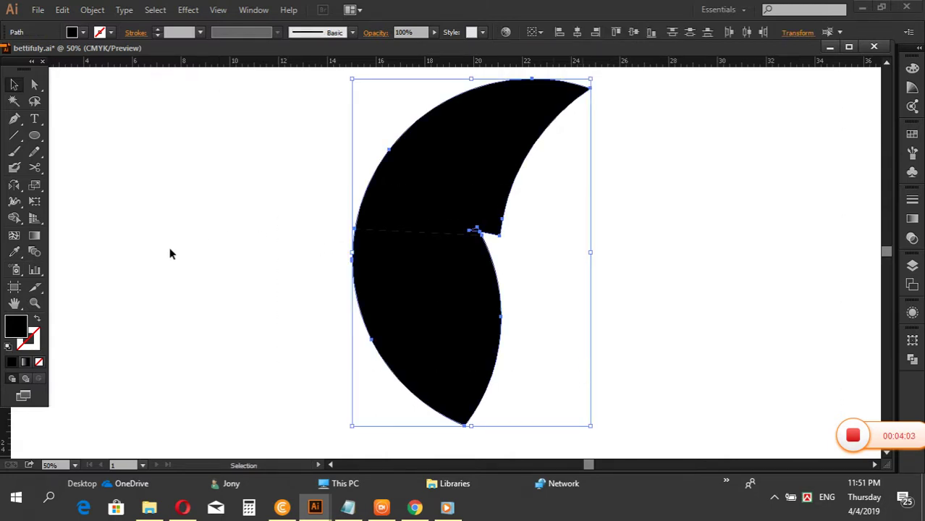
click(13, 185)
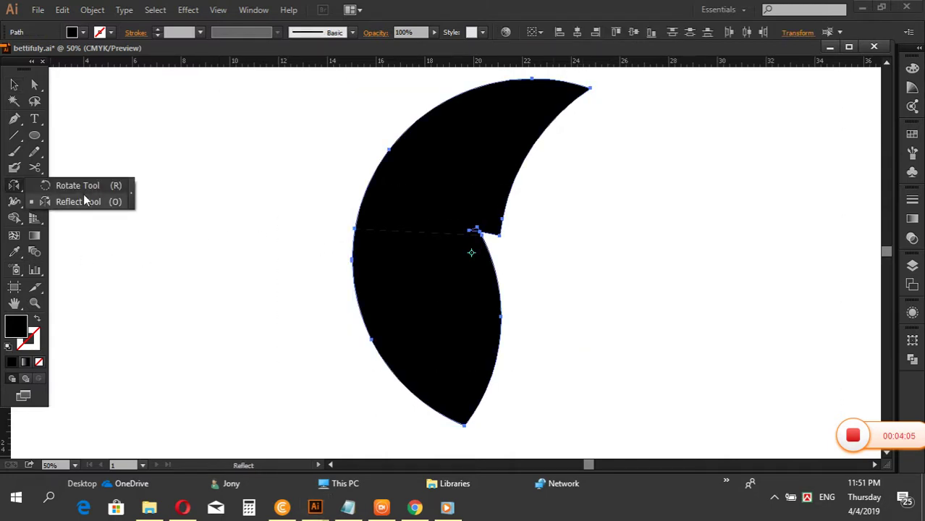
click(79, 201)
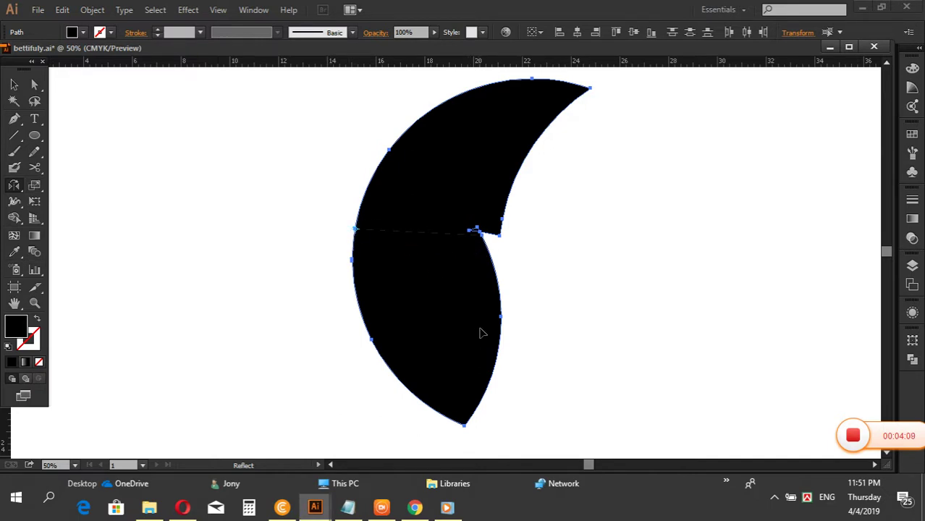
drag(482, 333, 200, 339)
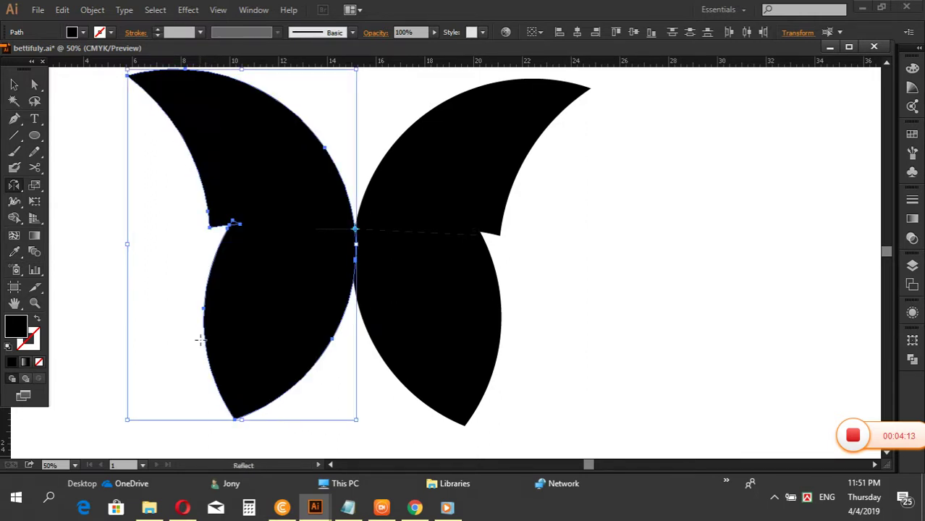
key(ctrl+z)
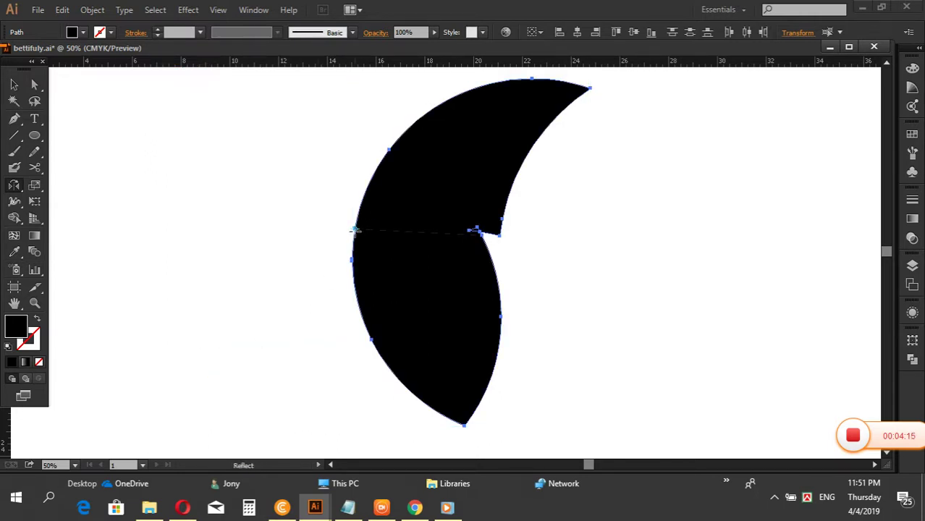
Reflect a copy of the wing pieces to the left about a point just outside their left edge, leaving a narrow gap.
drag(355, 229, 352, 236)
key(ctrl+z)
click(472, 253)
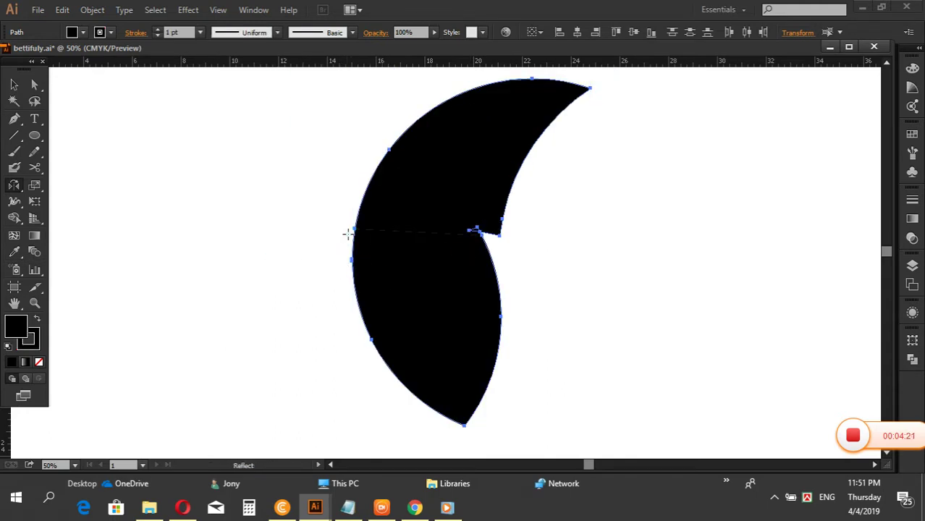
drag(423, 317, 260, 341)
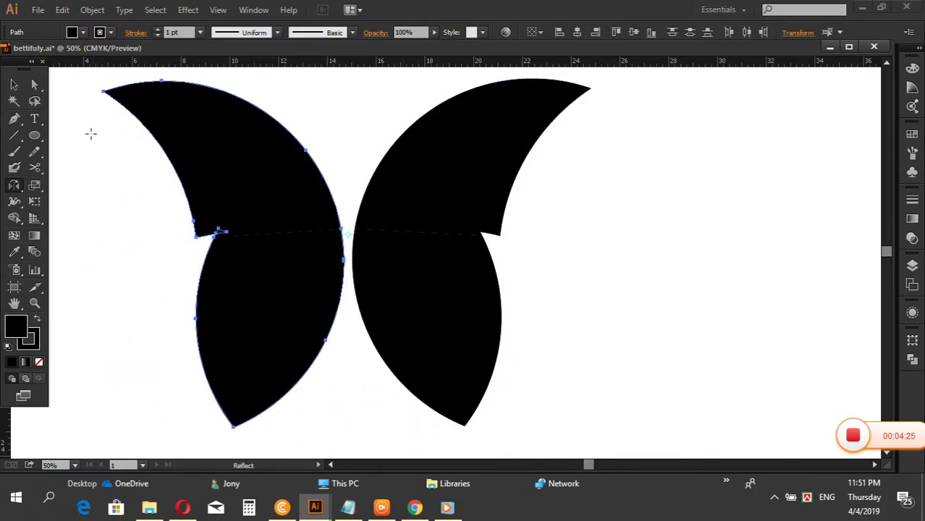
click(16, 89)
click(107, 180)
Select both wings and nudge them together about 2 in to the right.
drag(287, 226, 360, 262)
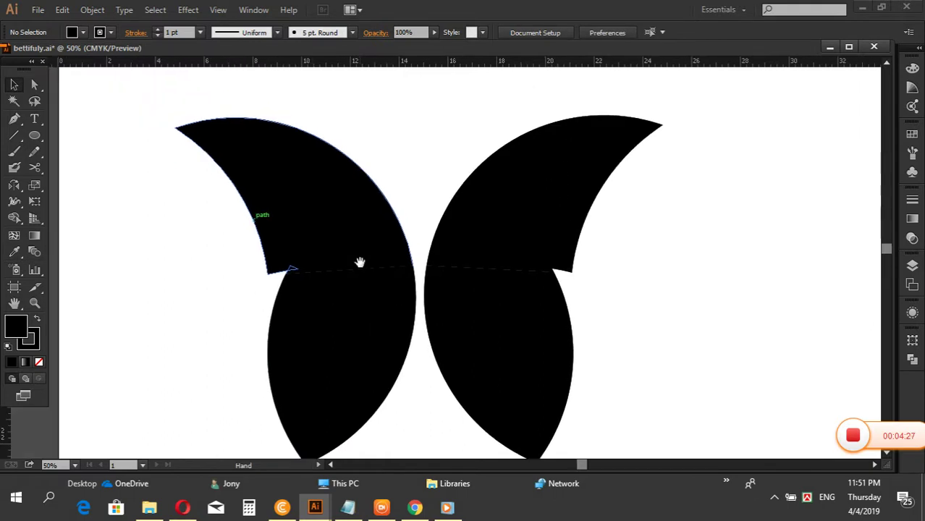
ctrl+alt+click(360, 262)
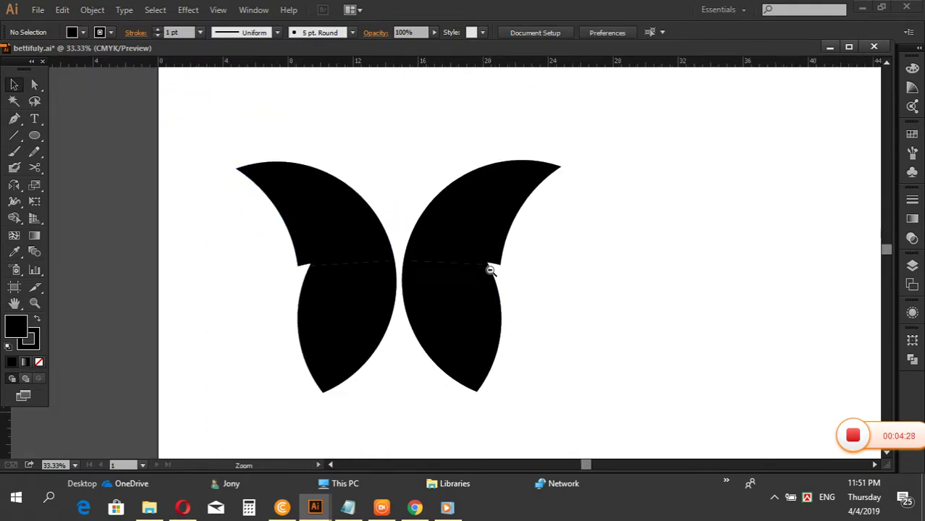
ctrl+click(437, 284)
drag(134, 81, 584, 401)
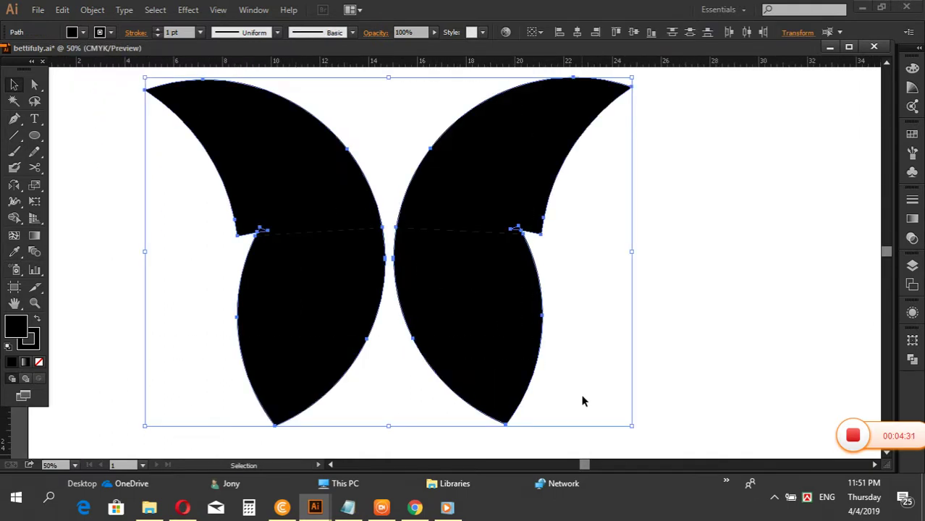
key(Right)
key(Right)
key(Right)
key(Right)
key(Right)
key(Right)
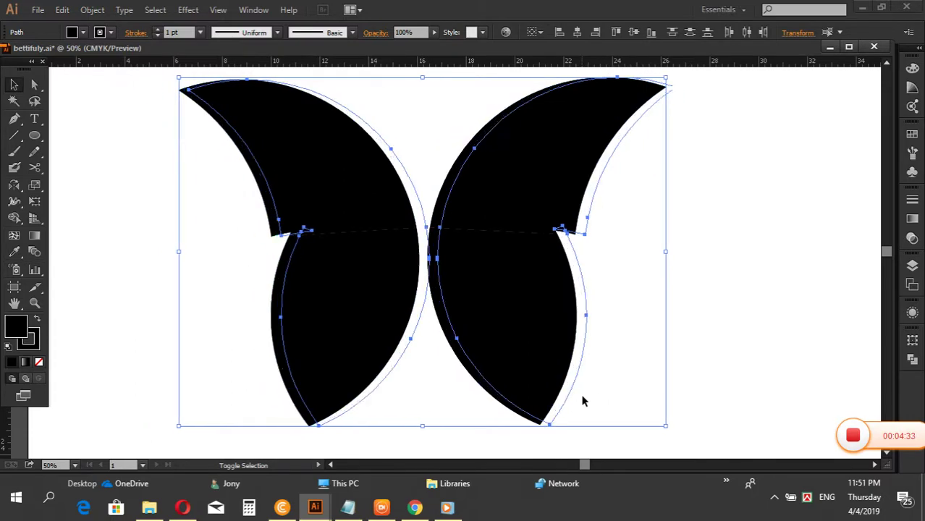
click(632, 303)
click(530, 163)
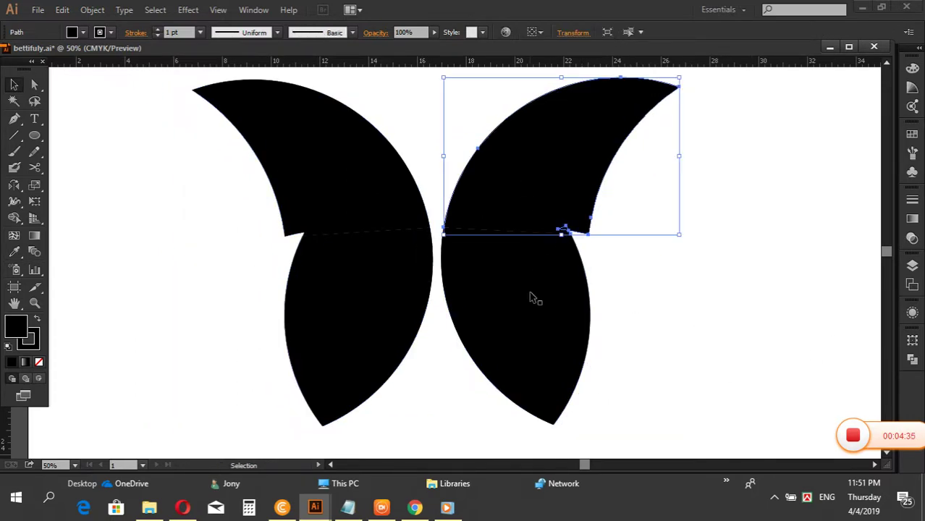
click(655, 304)
click(368, 320)
click(167, 301)
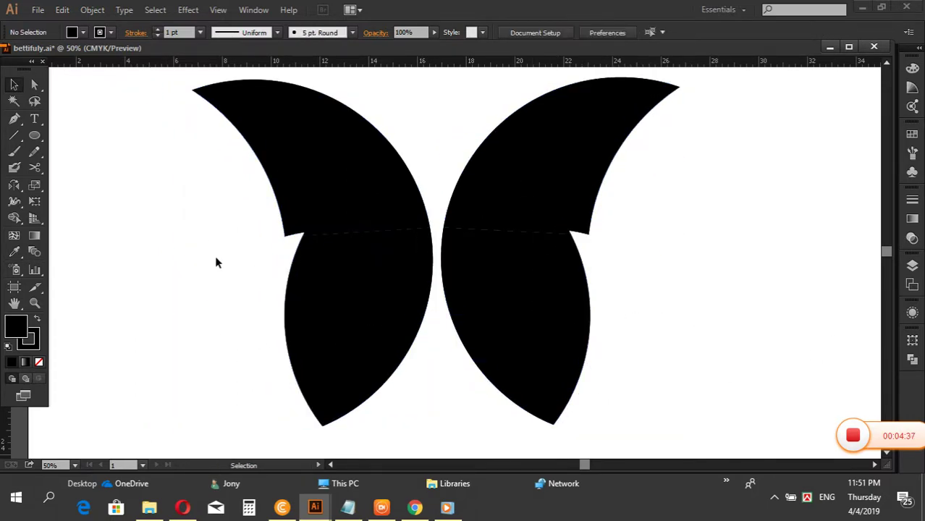
Draw a narrow vertical ellipse about 0.58 in wide and 8.61 in tall to the left of the wings as the body.
click(34, 136)
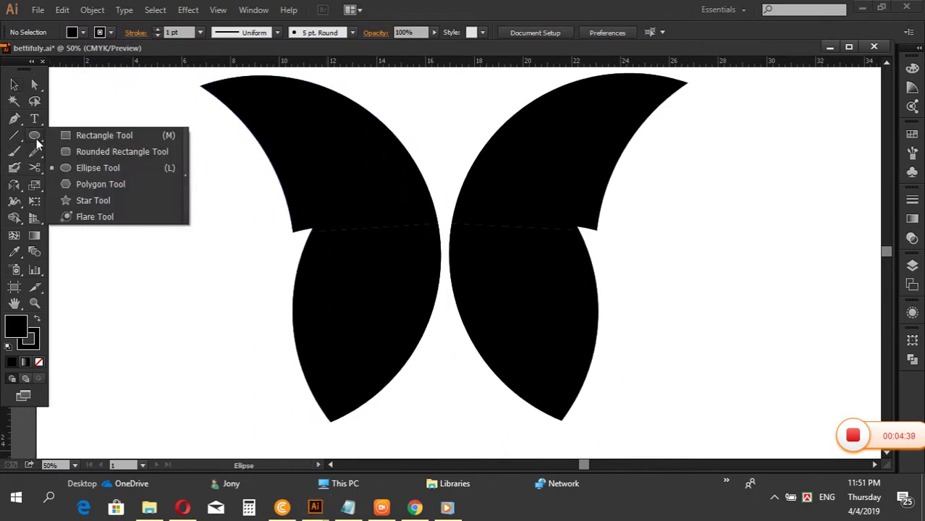
click(92, 167)
drag(95, 177, 106, 385)
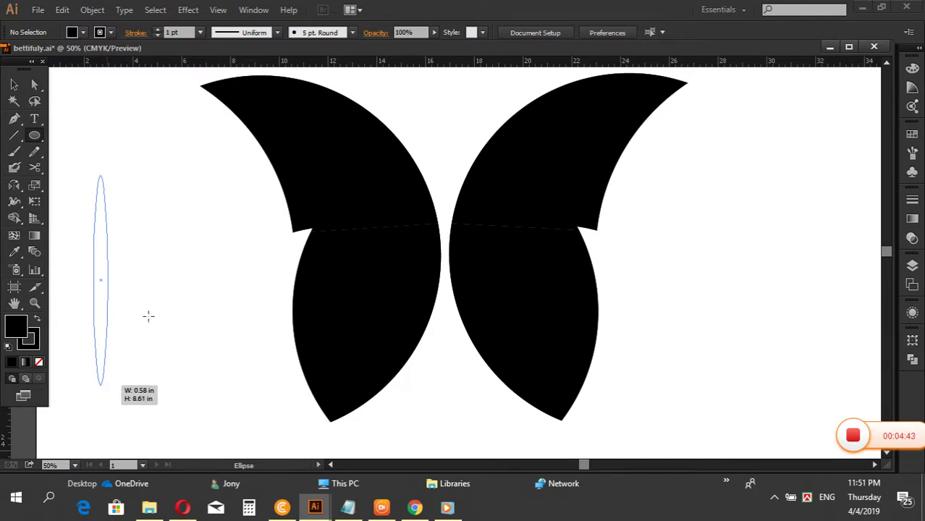
key(v)
click(115, 232)
click(104, 248)
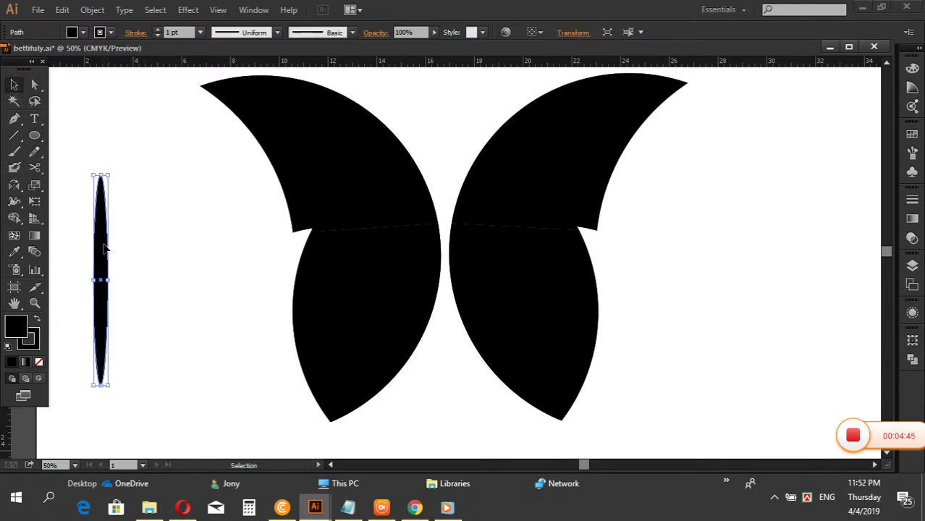
drag(102, 280, 103, 222)
click(124, 202)
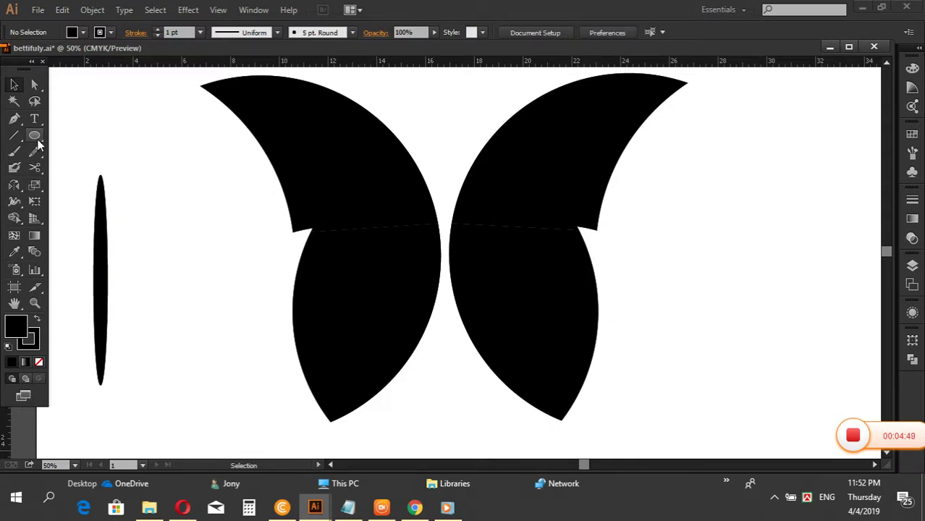
Draw a small upright ellipse overlapping the top end of the long ellipse as the head.
drag(34, 135, 109, 205)
click(14, 84)
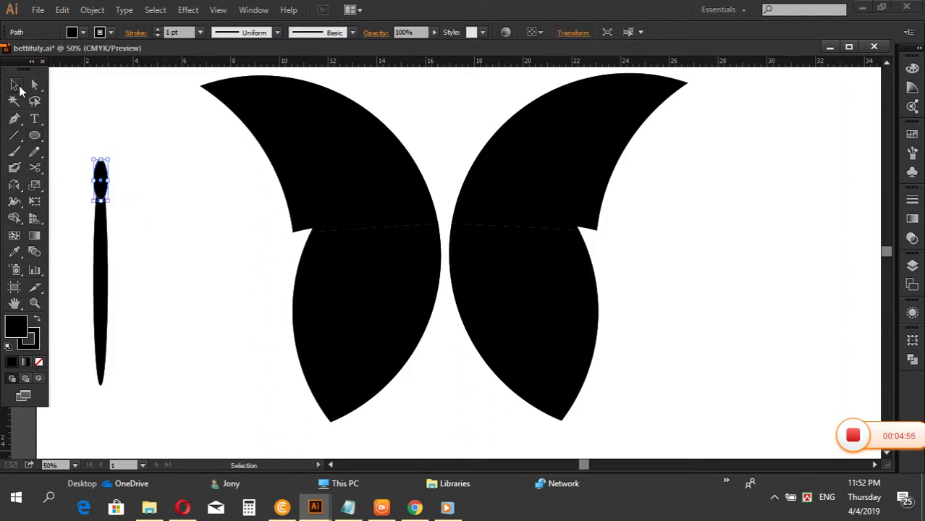
click(153, 165)
click(105, 213)
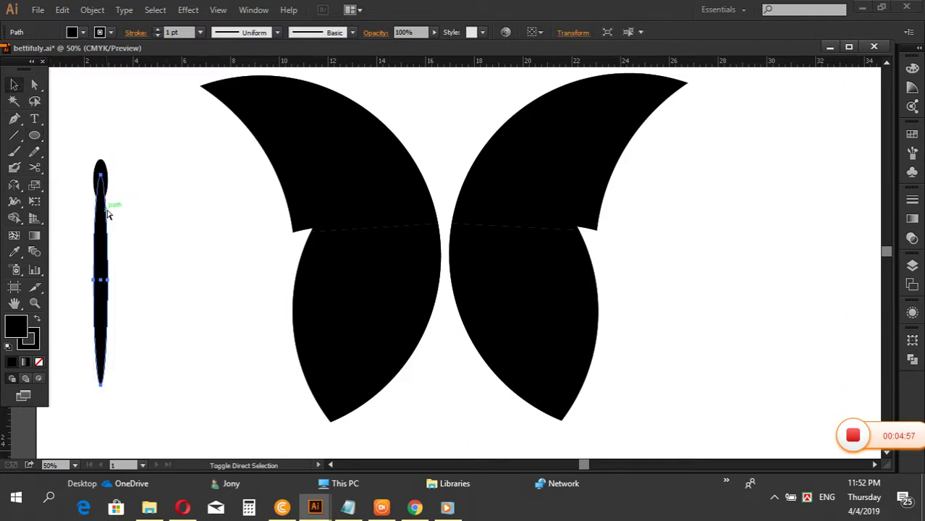
click(109, 208)
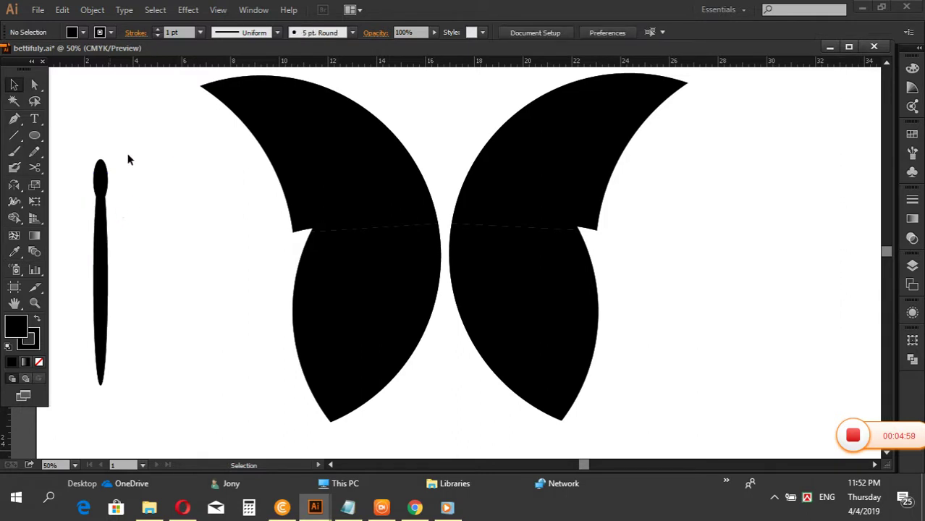
Select the body and head ellipses and move them into the gap between the two wings.
drag(67, 148, 448, 307)
click(708, 275)
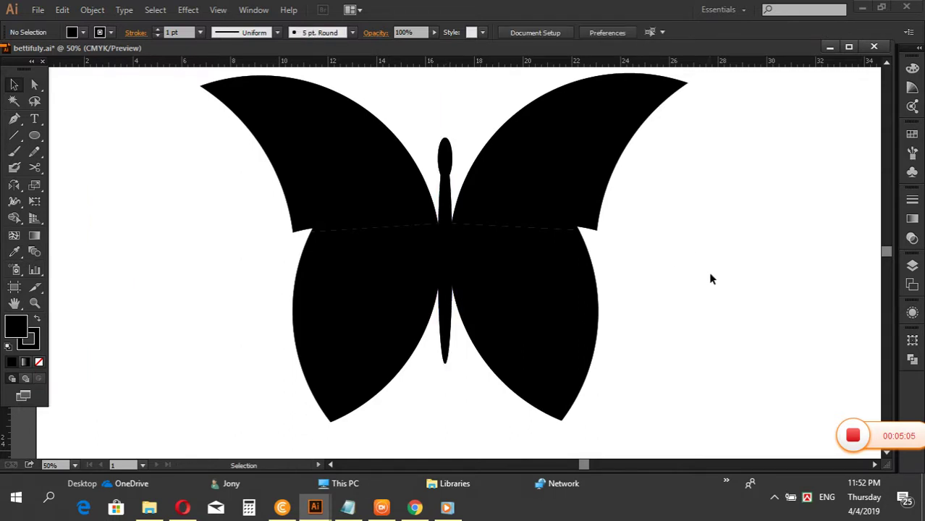
drag(540, 273, 535, 295)
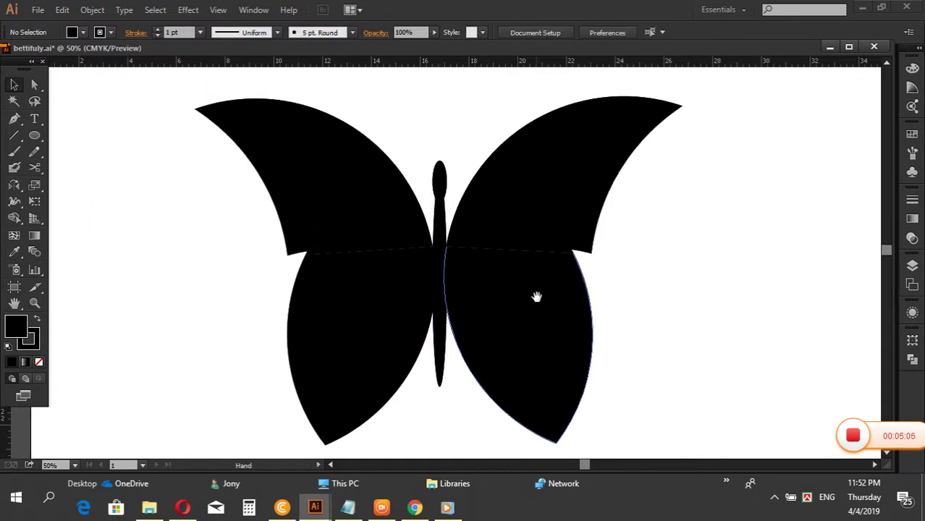
click(327, 340)
click(171, 325)
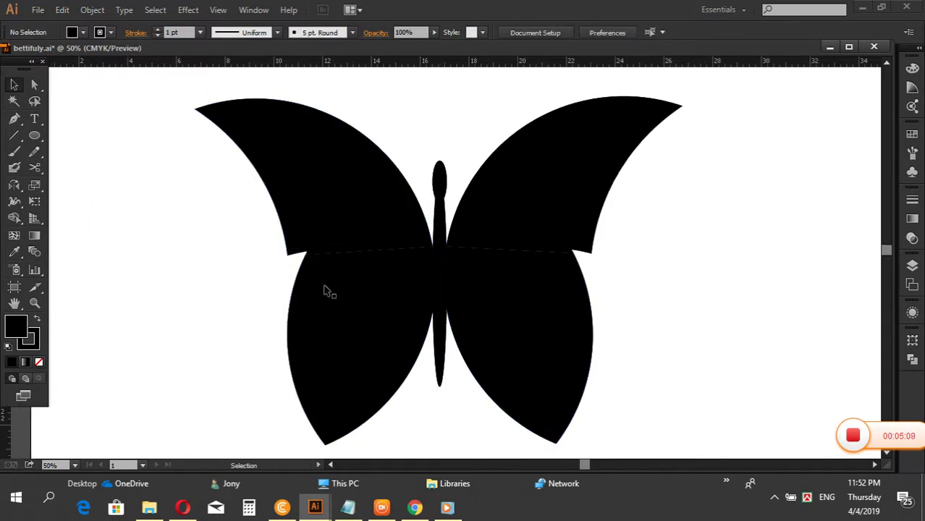
drag(224, 128, 367, 372)
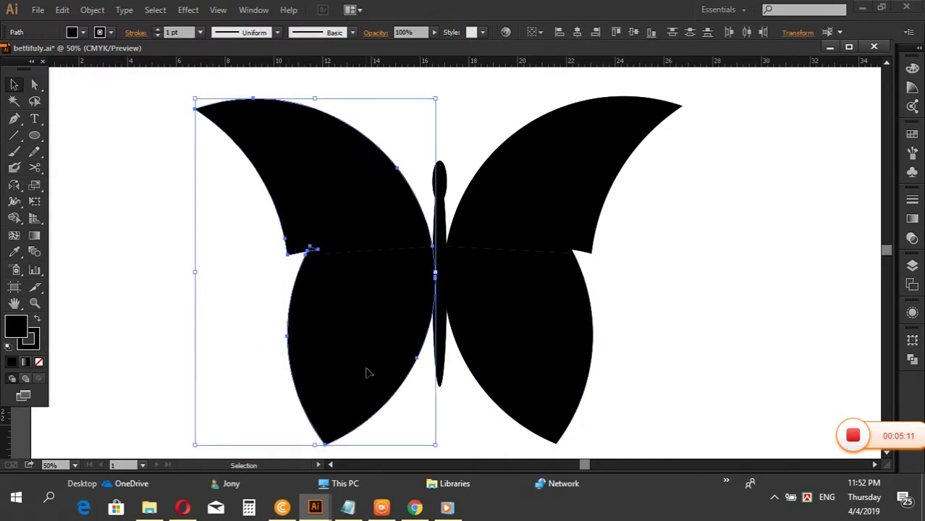
key(ctrl+shift+a)
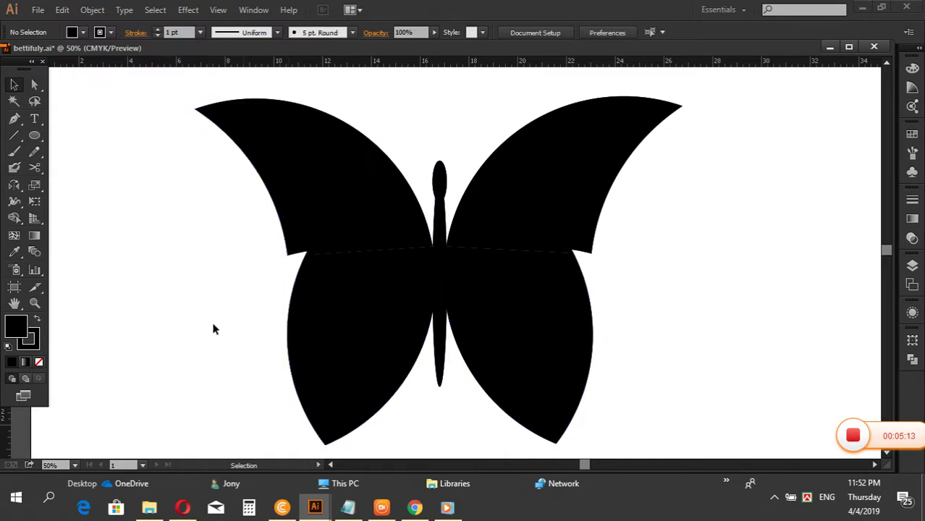
drag(423, 322, 413, 309)
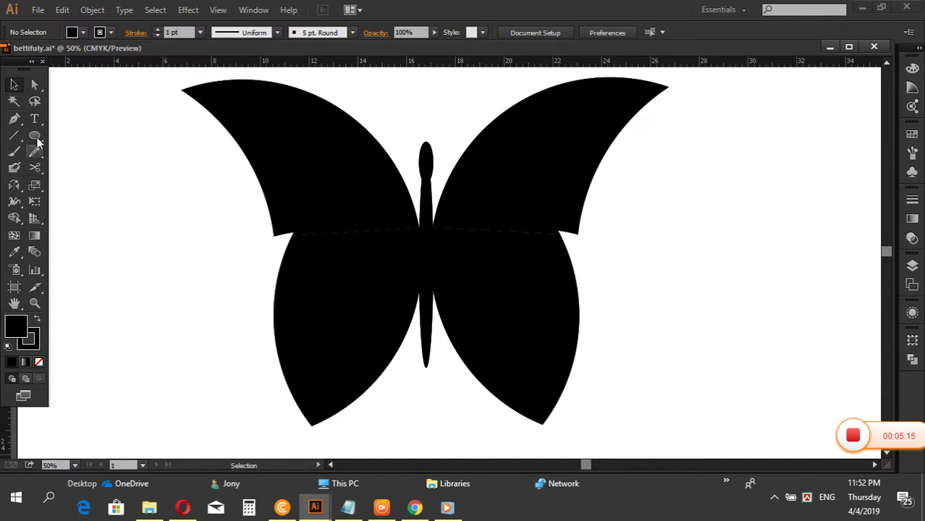
drag(15, 118, 55, 119)
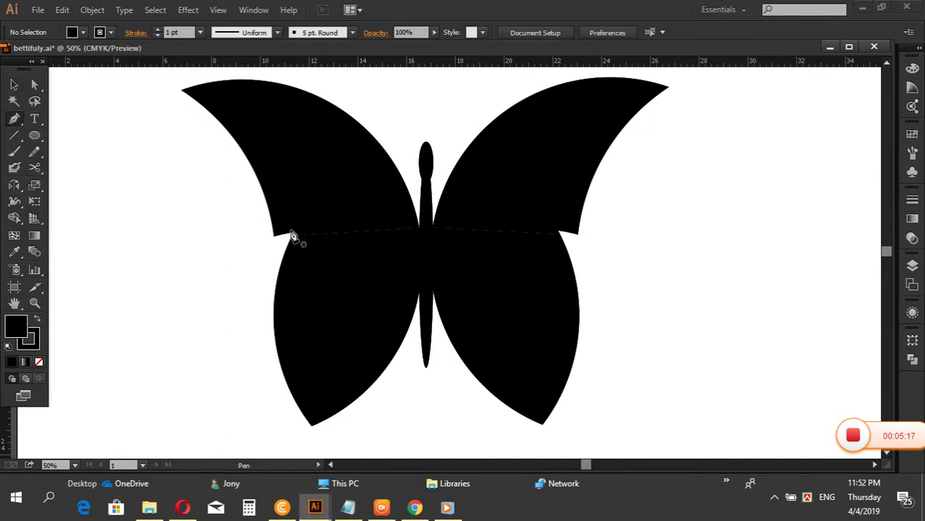
click(285, 262)
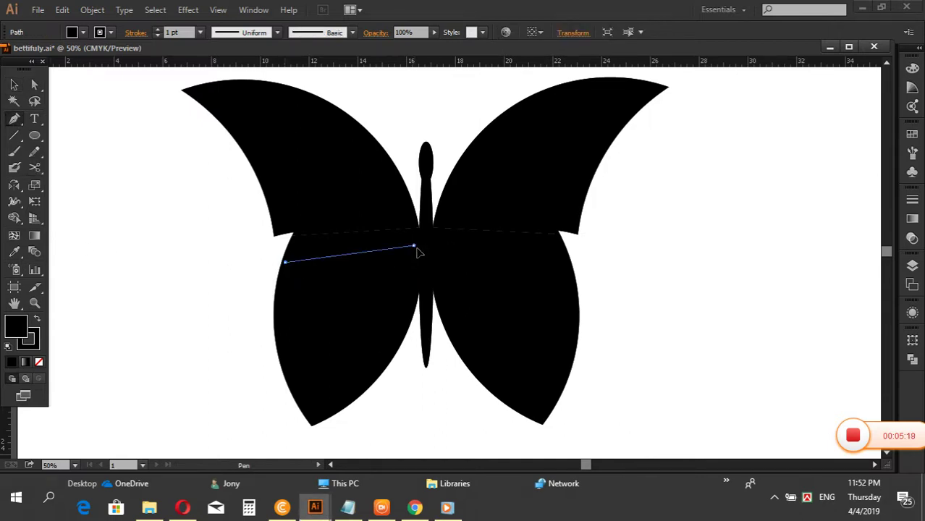
drag(413, 246, 475, 280)
key(ctrl+z)
key(ctrl+z)
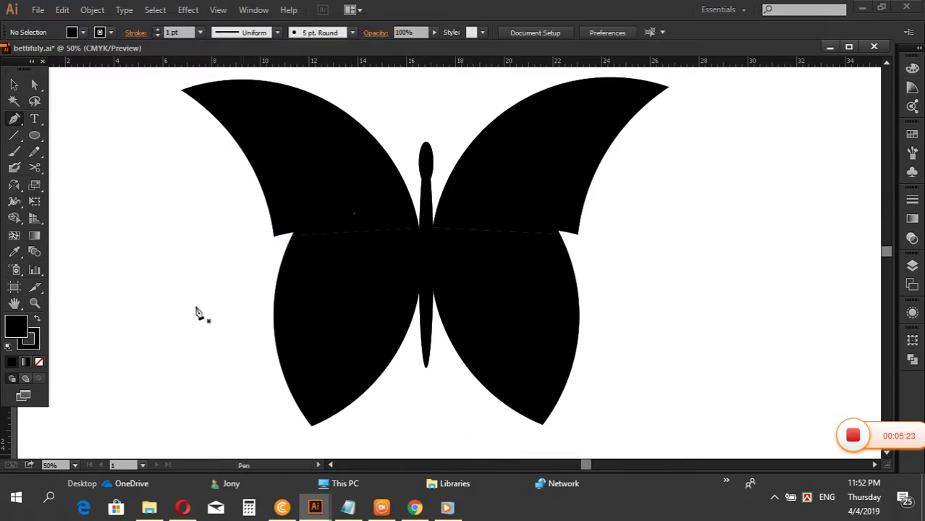
click(194, 306)
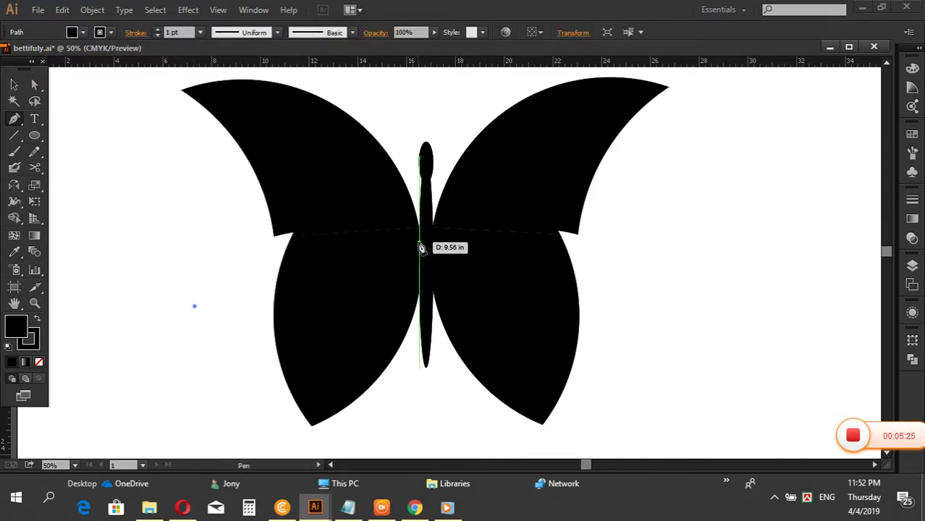
click(14, 84)
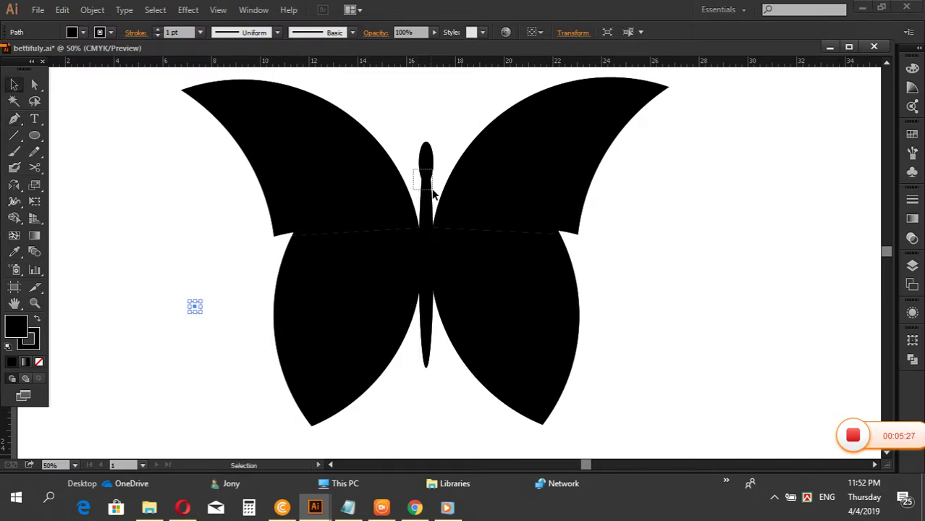
click(434, 192)
key(ctrl+shift+a)
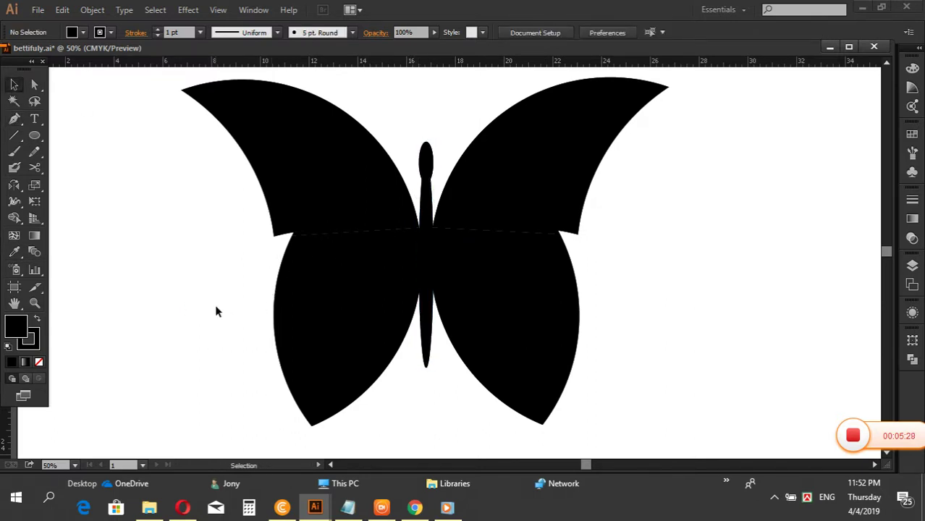
click(15, 119)
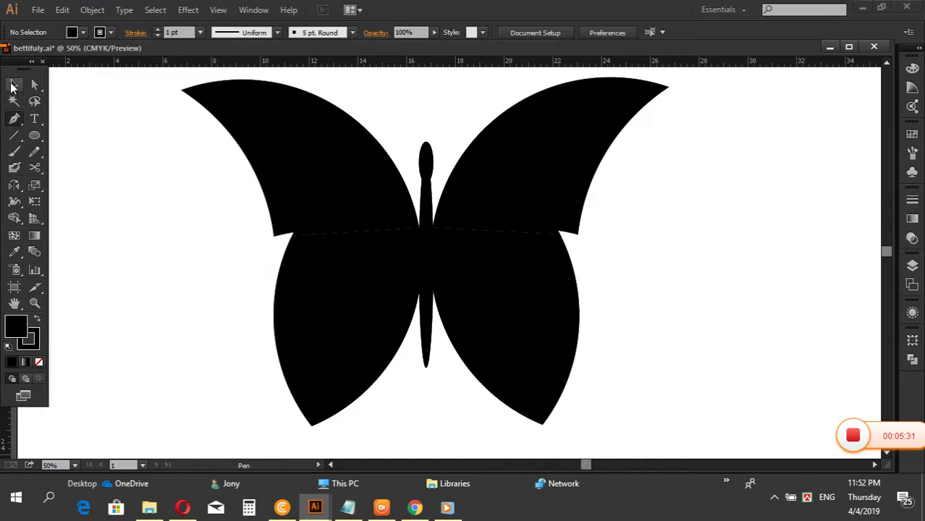
click(12, 86)
drag(104, 224, 215, 353)
key(Delete)
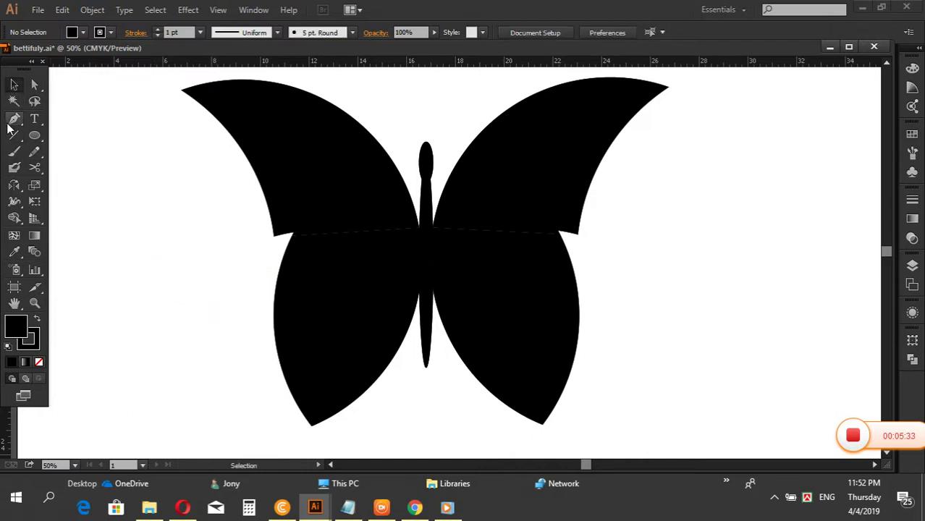
Draw an unfilled Pen curve from outside the left wing across the lower wing to the body, and remove its outgoing handle there.
click(15, 119)
click(193, 296)
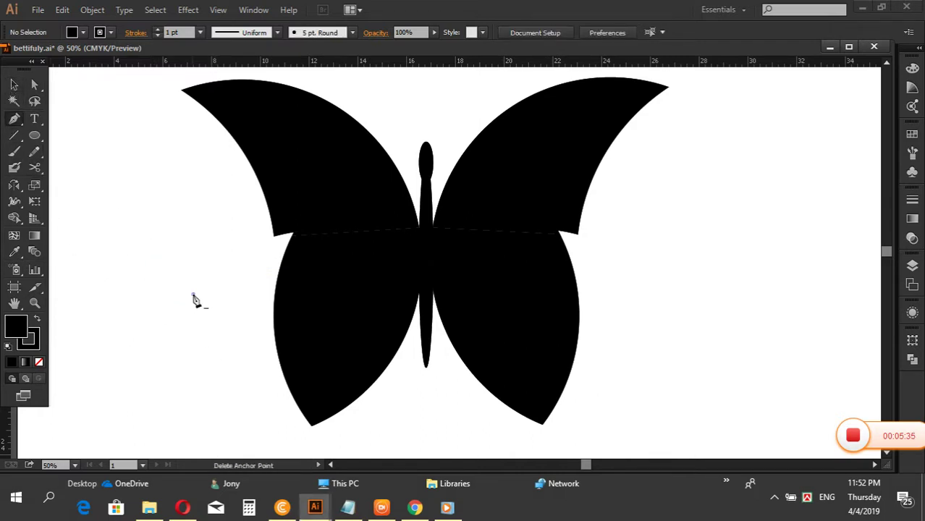
drag(420, 248, 507, 272)
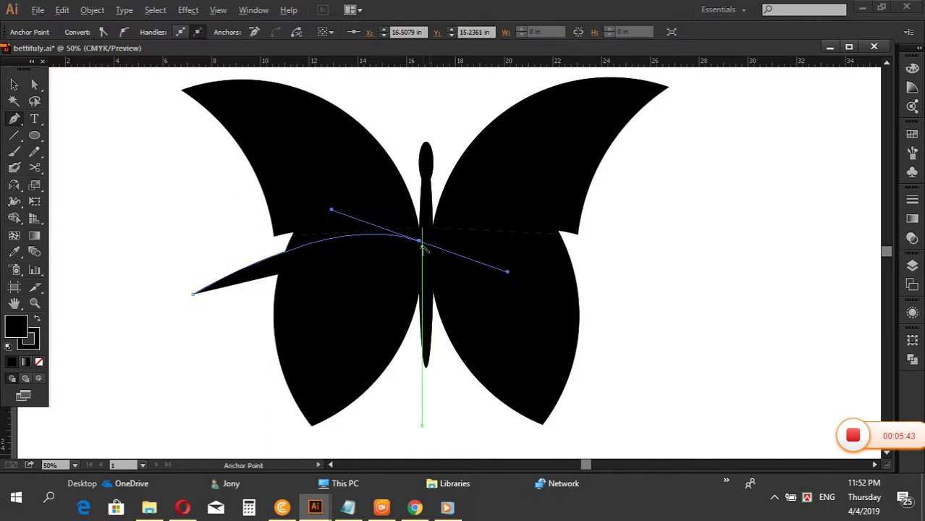
click(39, 363)
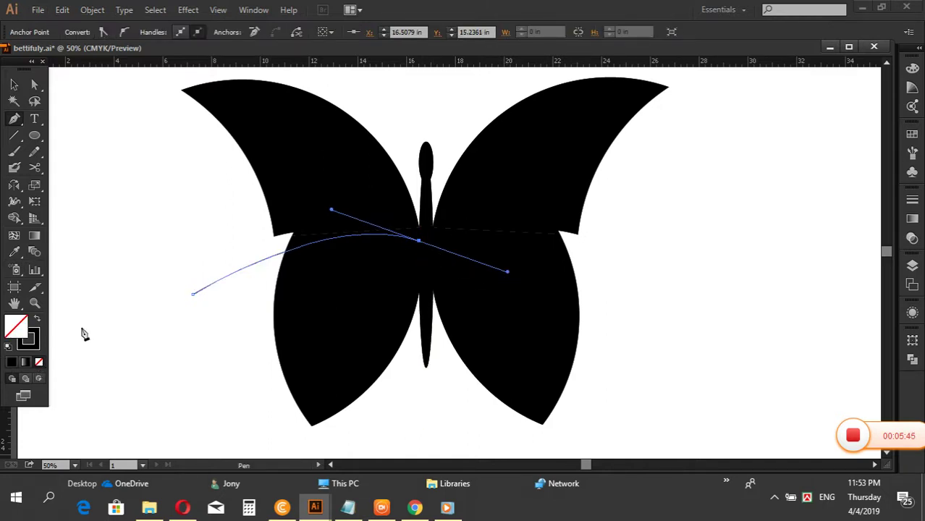
click(414, 273)
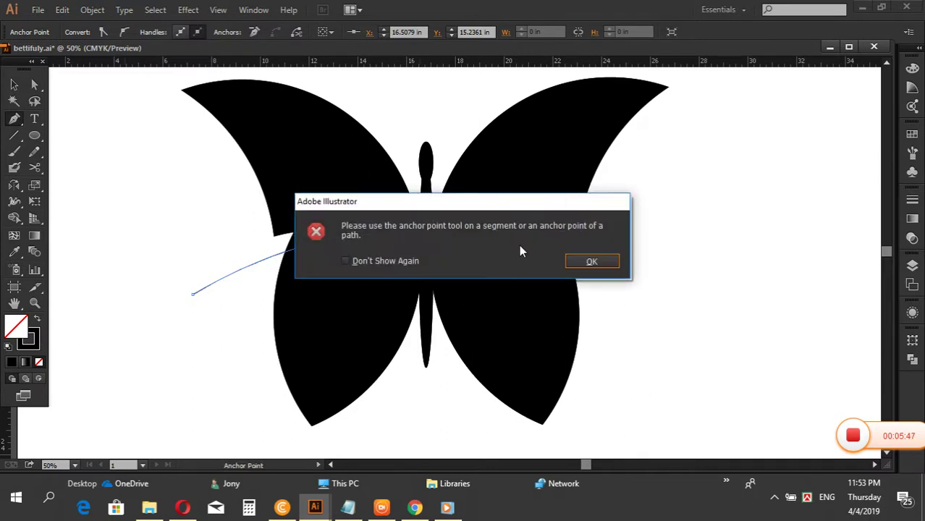
click(572, 261)
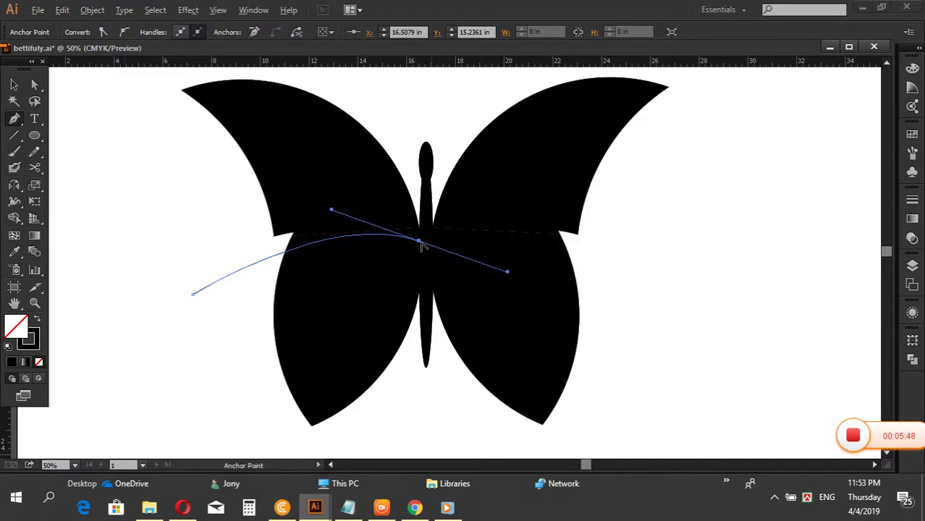
click(420, 242)
click(14, 85)
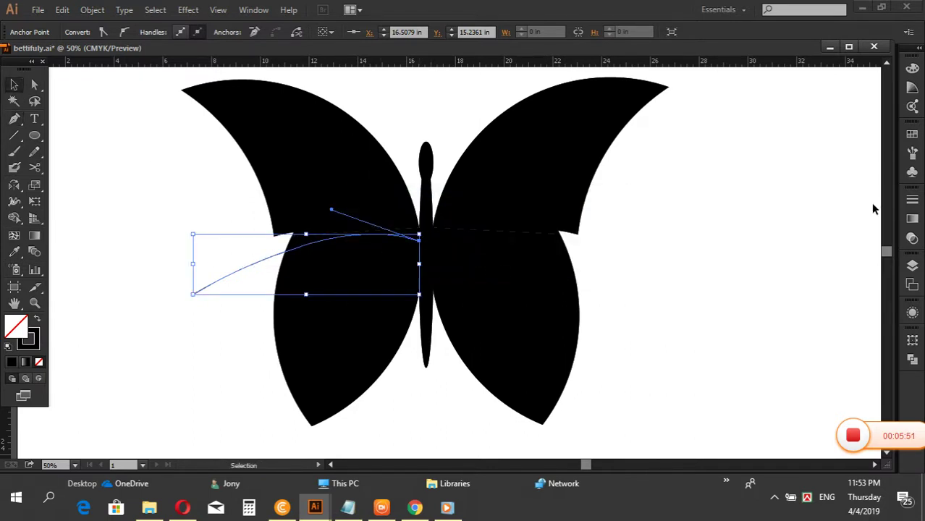
Give the new curve a white stroke and no fill.
click(912, 68)
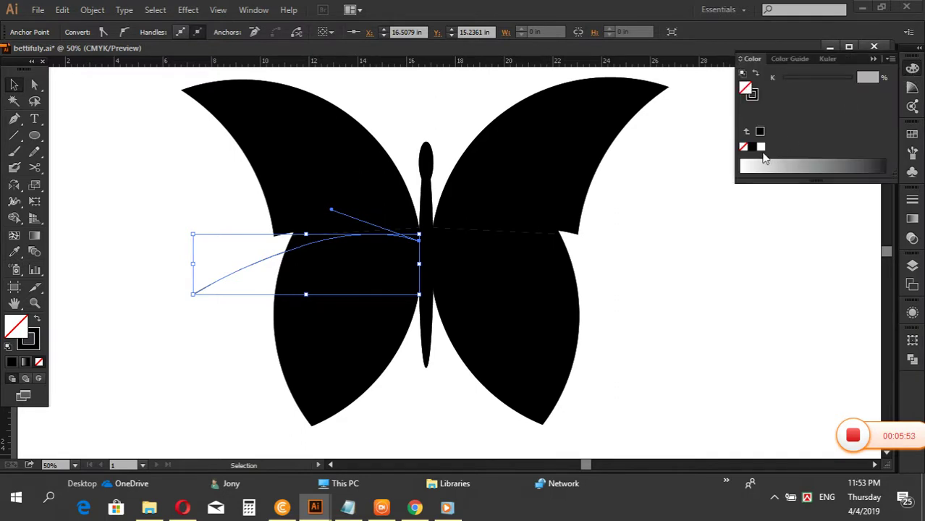
click(761, 148)
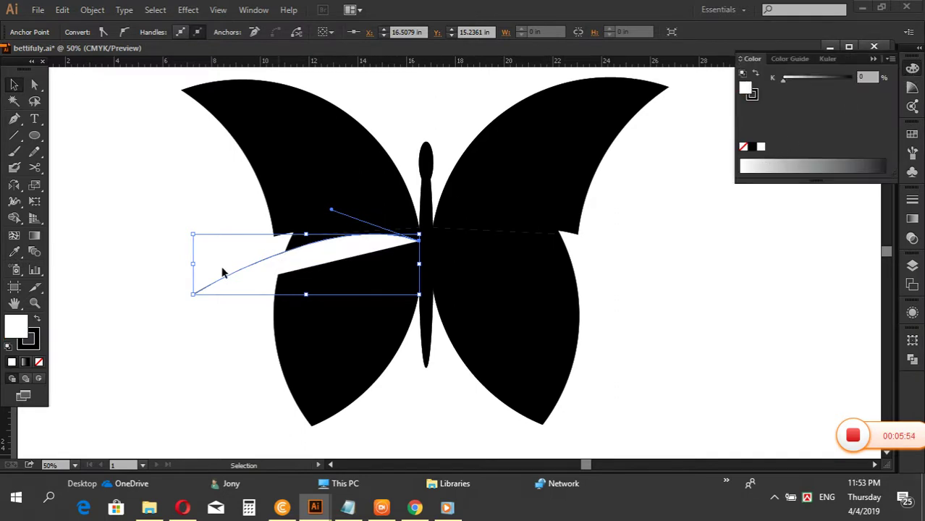
click(39, 363)
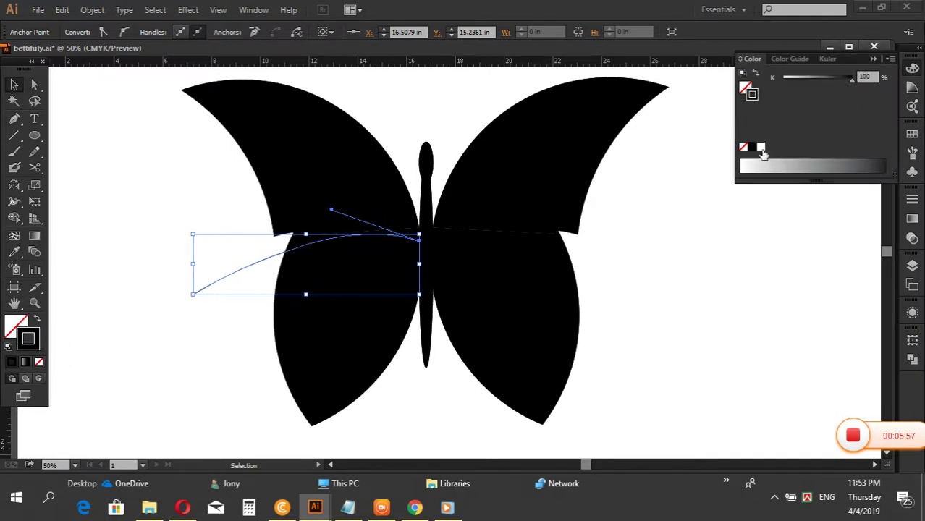
click(761, 148)
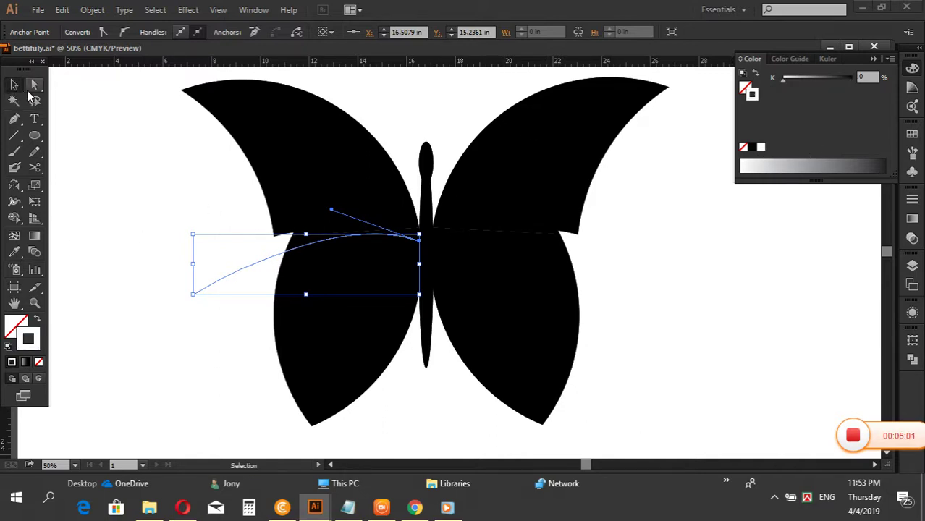
Rotate copies of the white curve around its body-end point so that five curves fan across the lower left wing.
key(r)
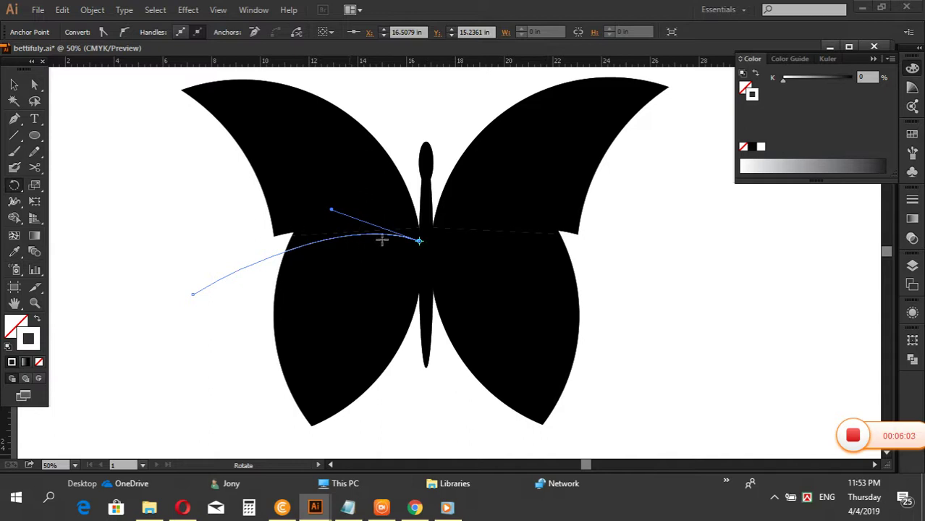
click(420, 241)
drag(356, 238, 368, 258)
key(ctrl+z)
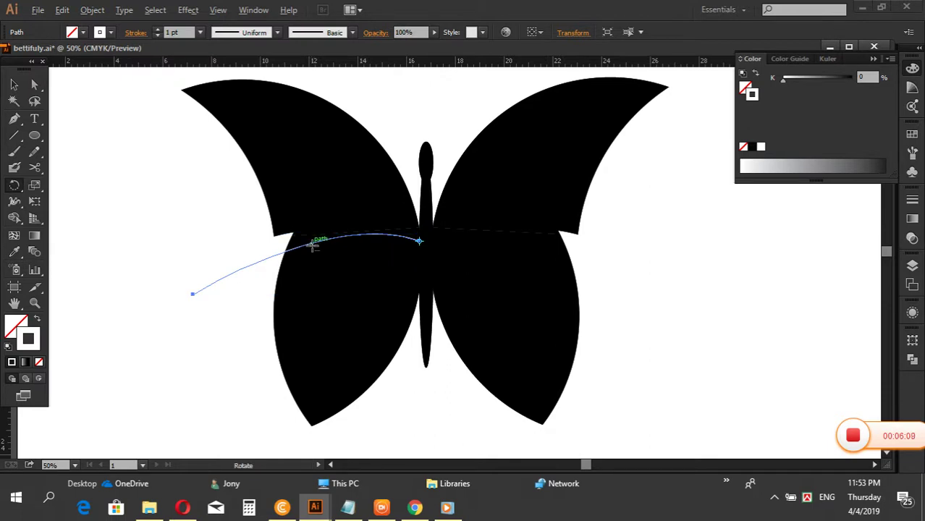
key(alt)
key(alt)
drag(273, 262, 297, 293)
key(ctrl)
key(ctrl+d)
key(ctrl+d)
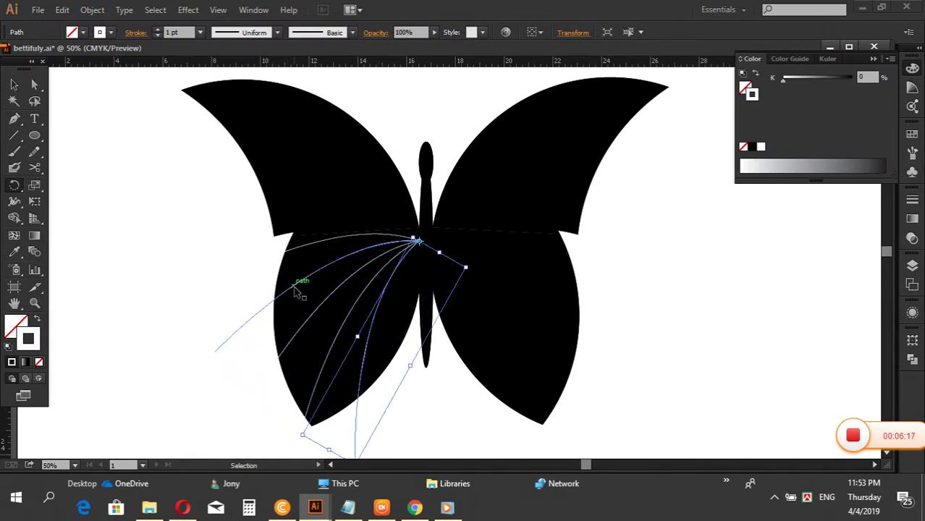
click(13, 87)
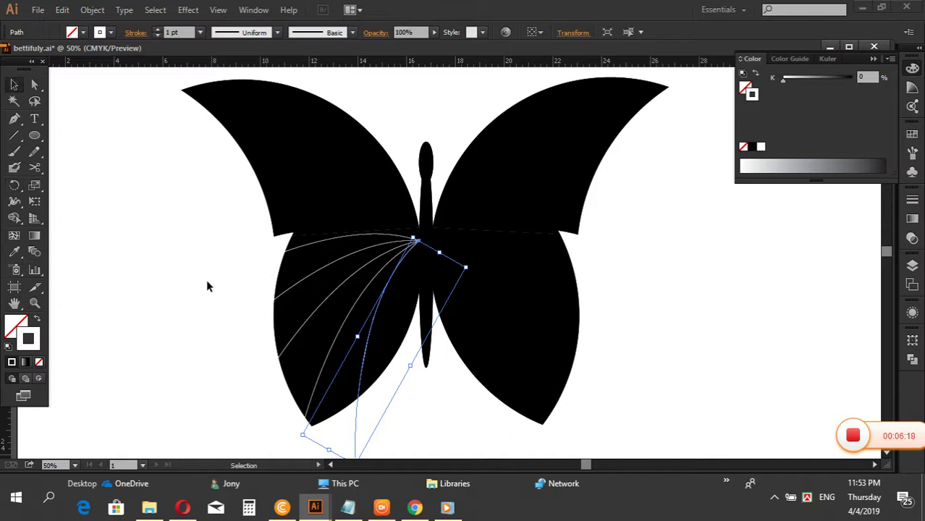
click(151, 250)
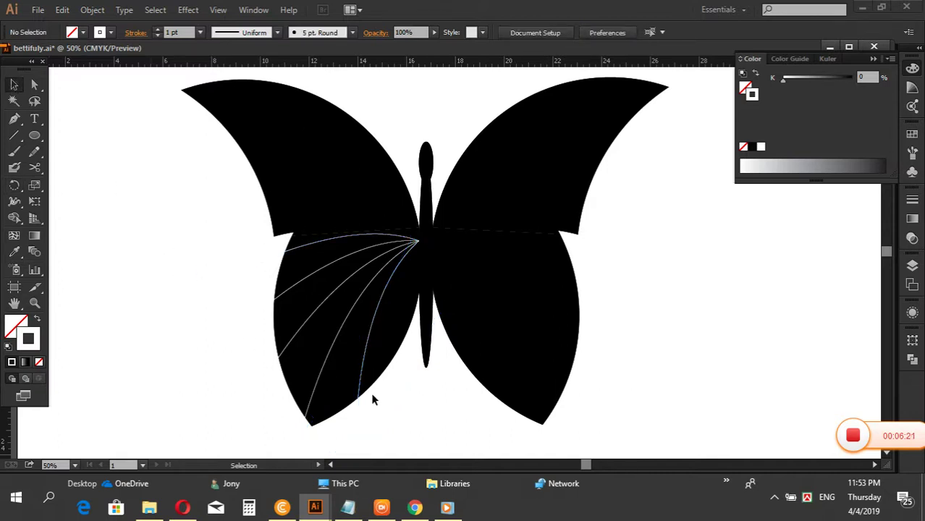
alt+click(315, 310)
key(v)
click(182, 225)
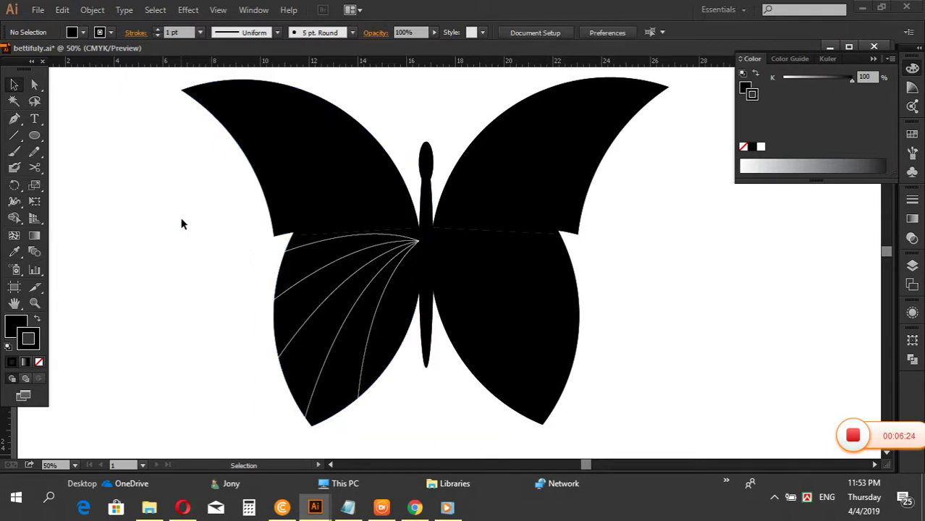
click(425, 168)
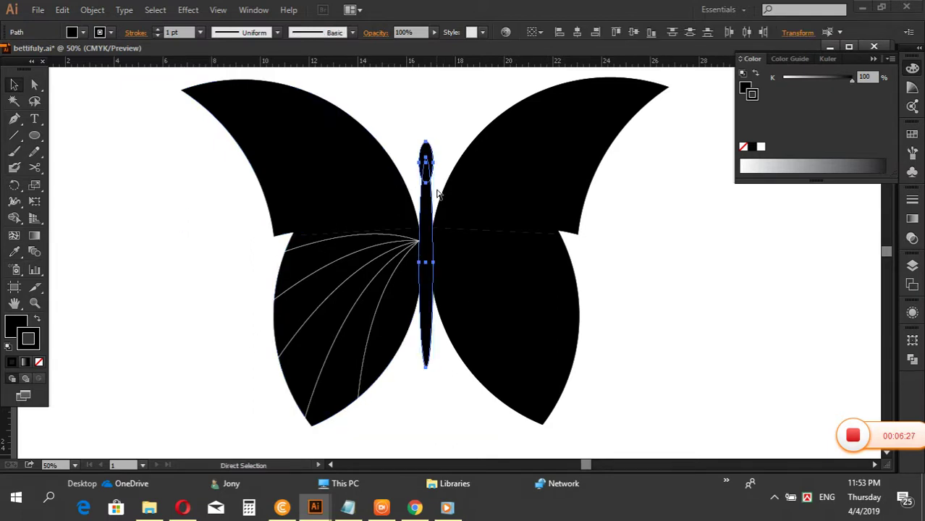
key(ctrl+shift+a)
Select the lower left wing with its five curves and split it along them with the Divide pathfinder.
drag(233, 261, 382, 378)
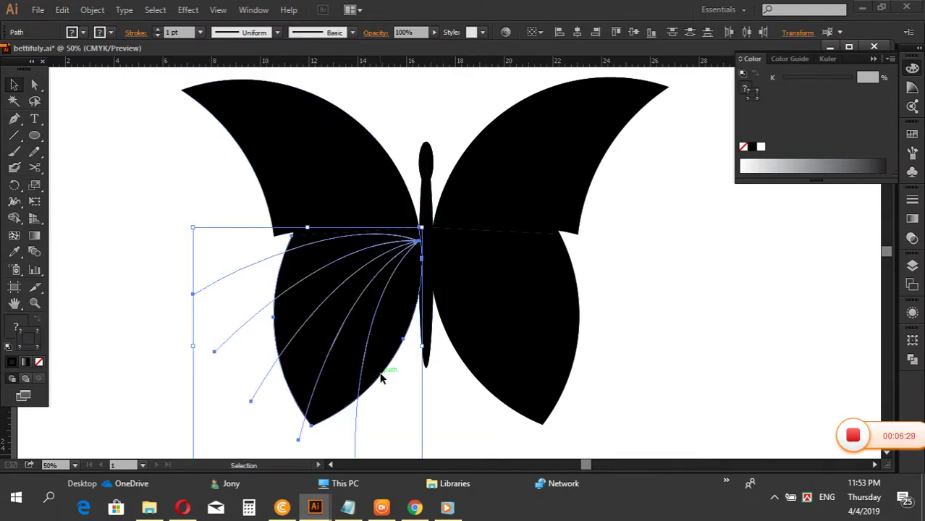
click(913, 362)
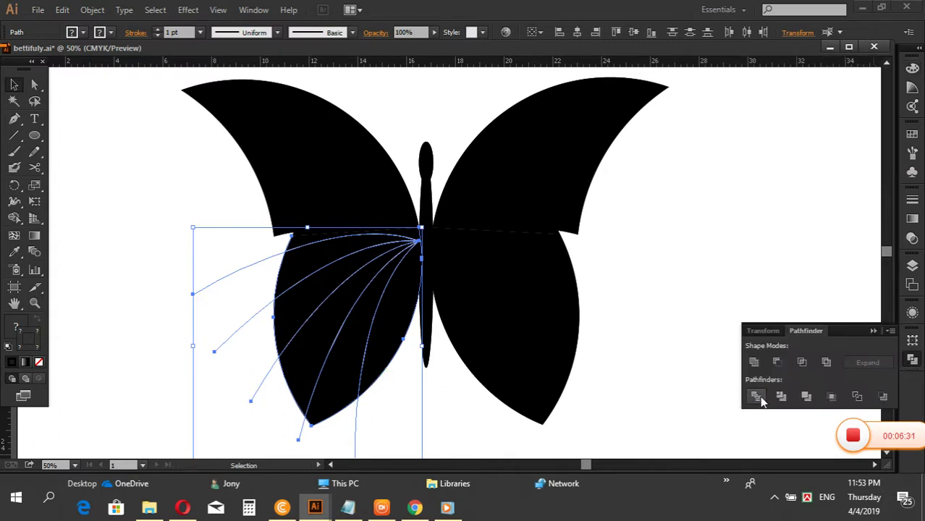
click(757, 396)
click(196, 280)
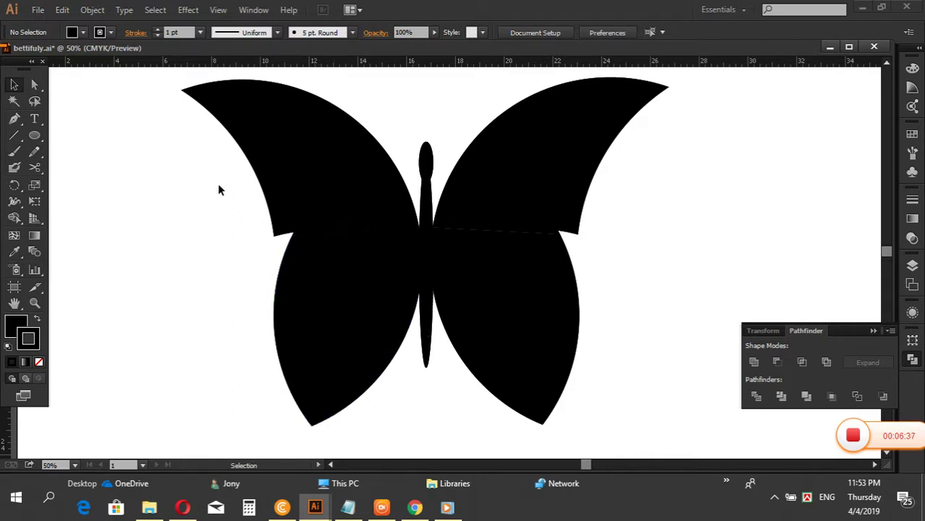
Draw a Pen curve from just outside the upper left wing's tip across that wing to its inner corner at the body.
click(230, 107)
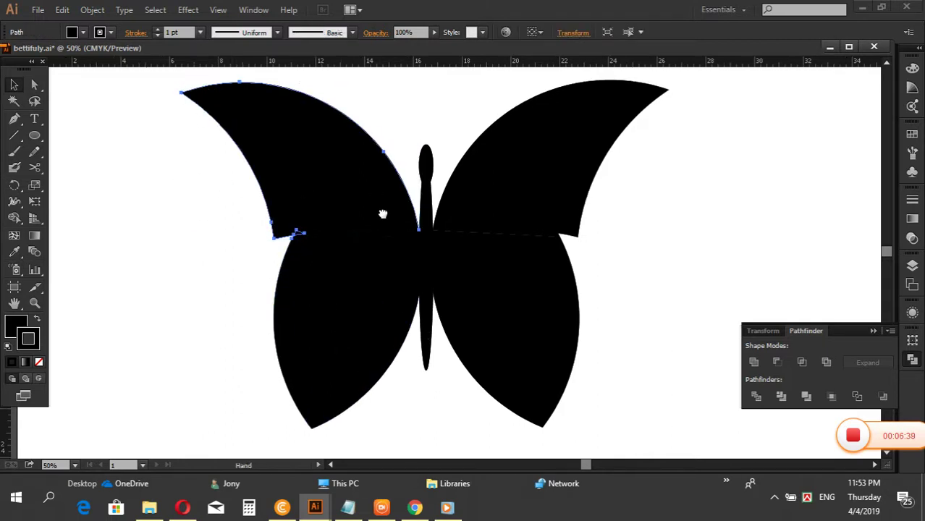
drag(221, 181, 237, 227)
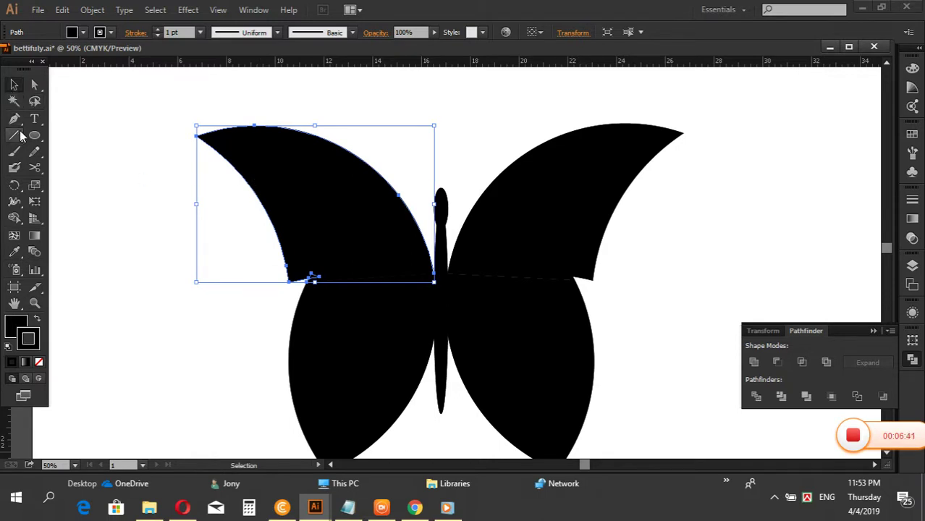
key(ctrl+shift+a)
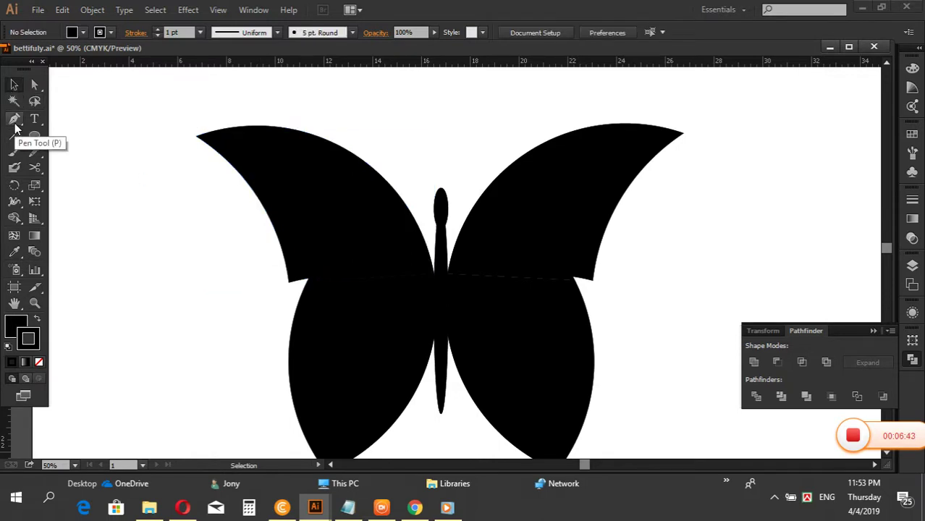
click(15, 123)
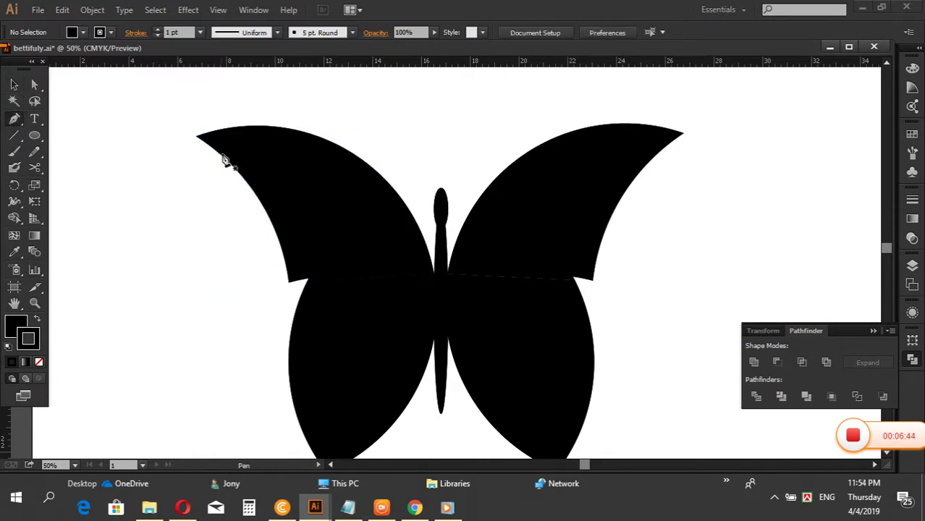
click(184, 133)
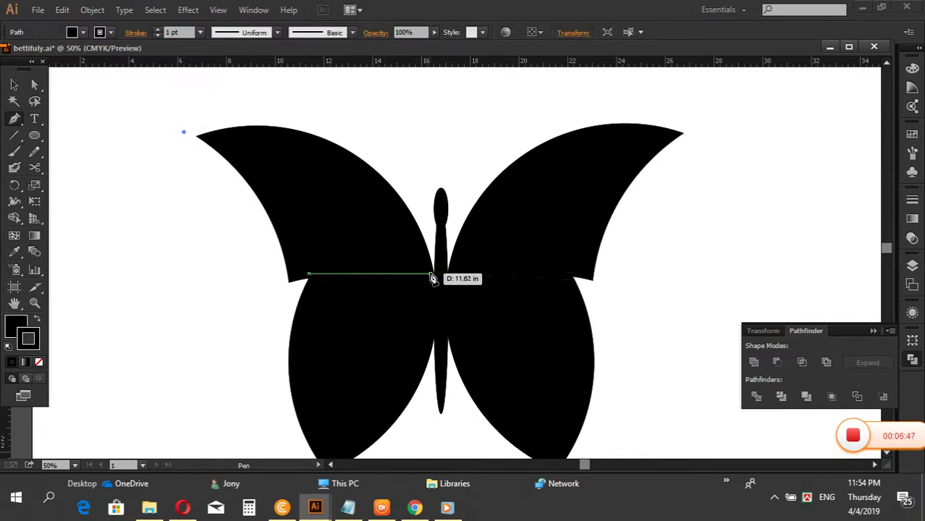
drag(431, 275, 485, 409)
drag(487, 421, 486, 422)
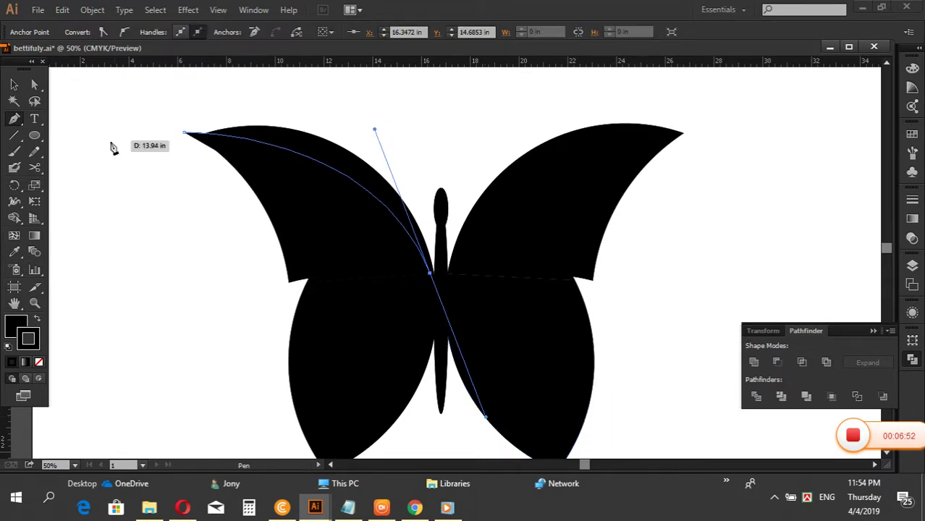
Give the upper wing curve no fill and a white stroke.
click(14, 332)
click(38, 362)
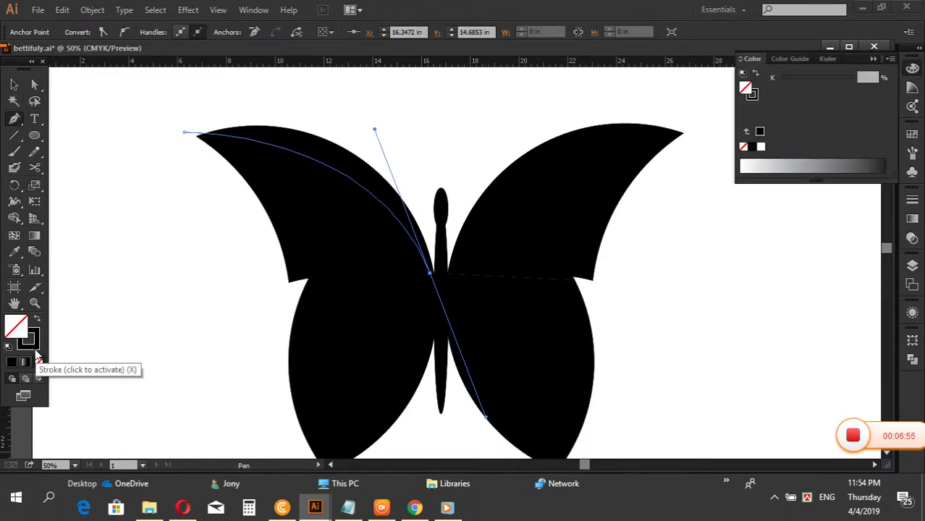
click(761, 148)
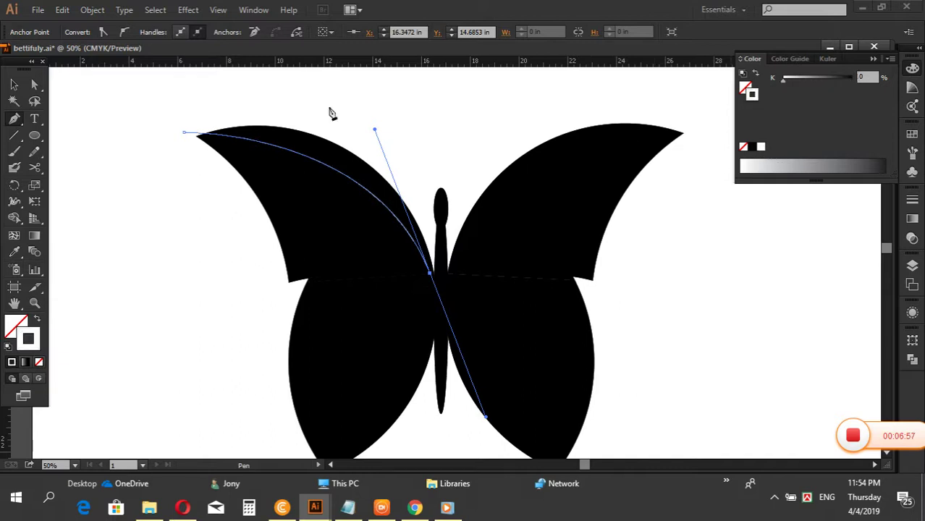
click(14, 84)
click(154, 170)
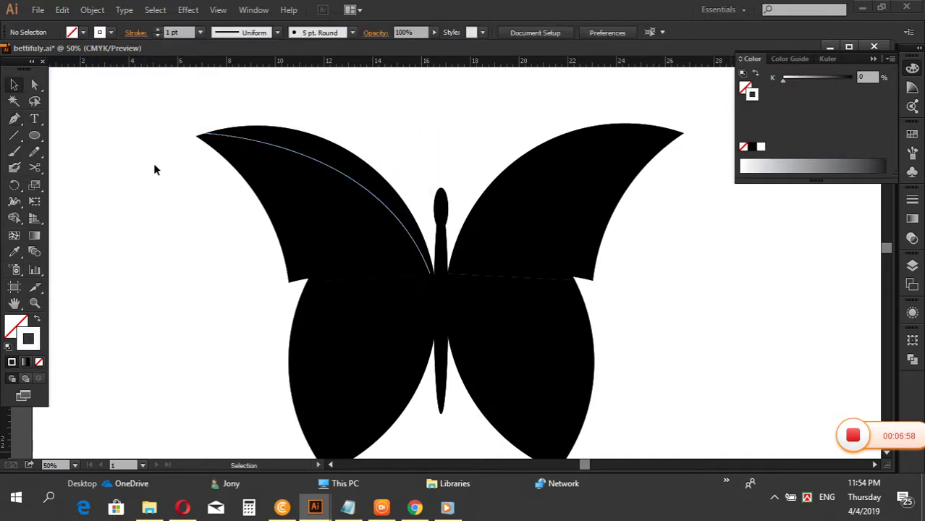
Set the white upper wing curve's stroke weight to 2 pt.
click(293, 153)
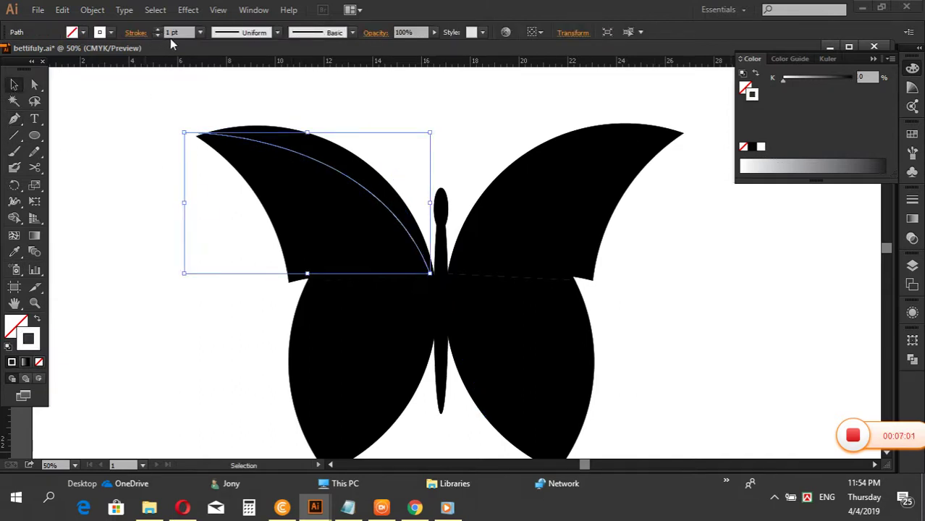
click(168, 33)
click(133, 106)
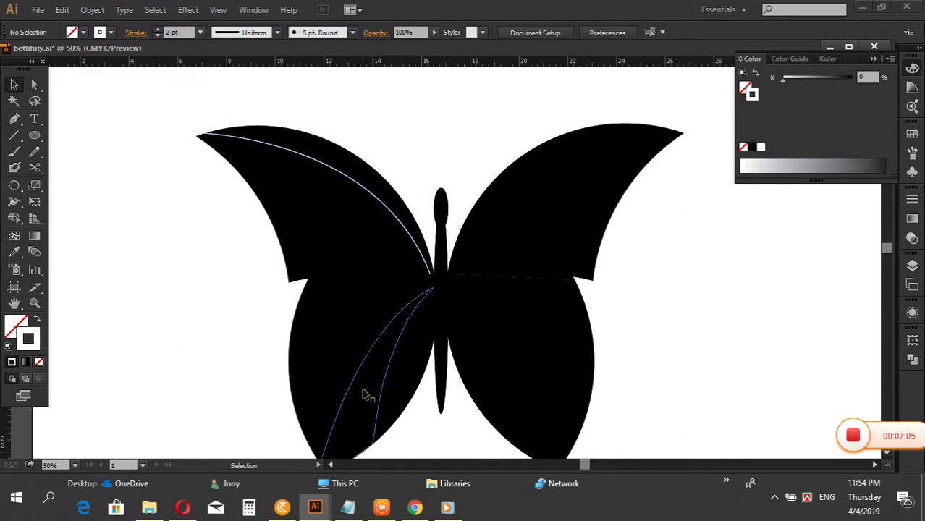
Set the stroke weight of the divided lower left wing group to 2 pt.
click(383, 394)
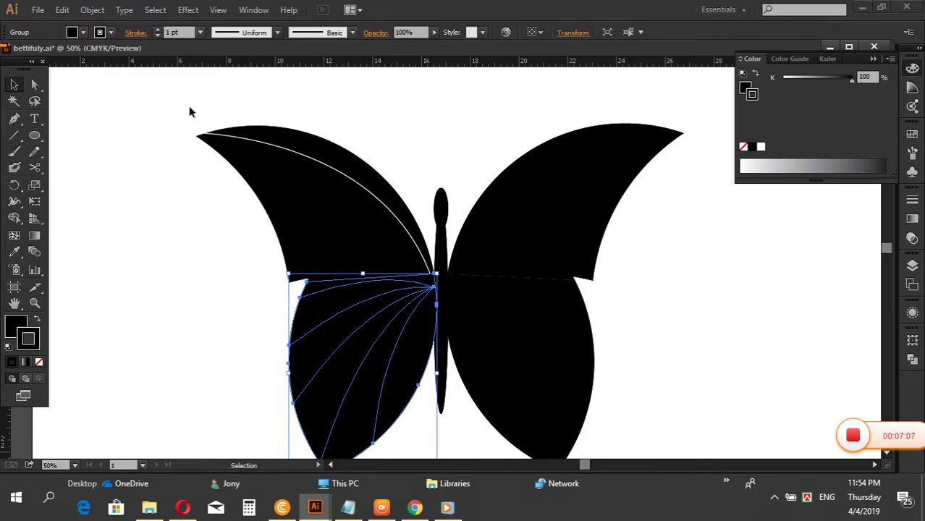
click(171, 32)
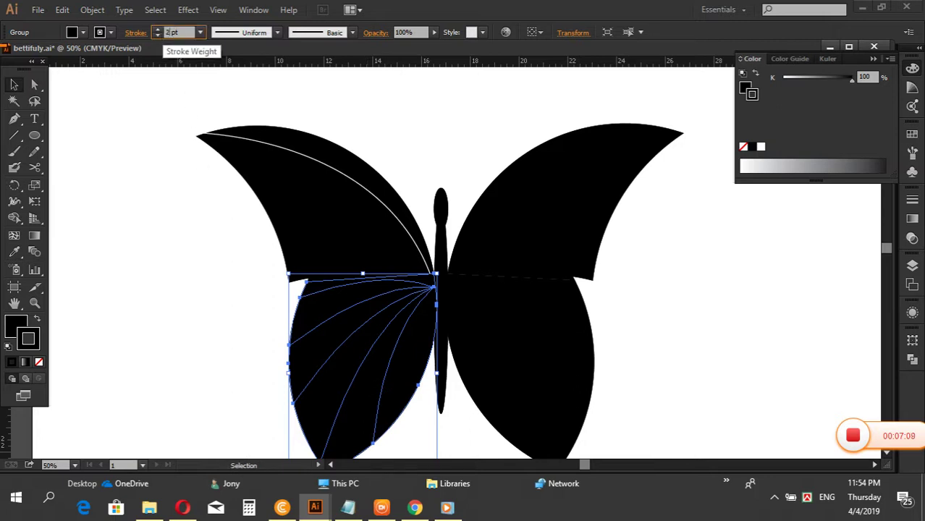
key(Return)
click(203, 203)
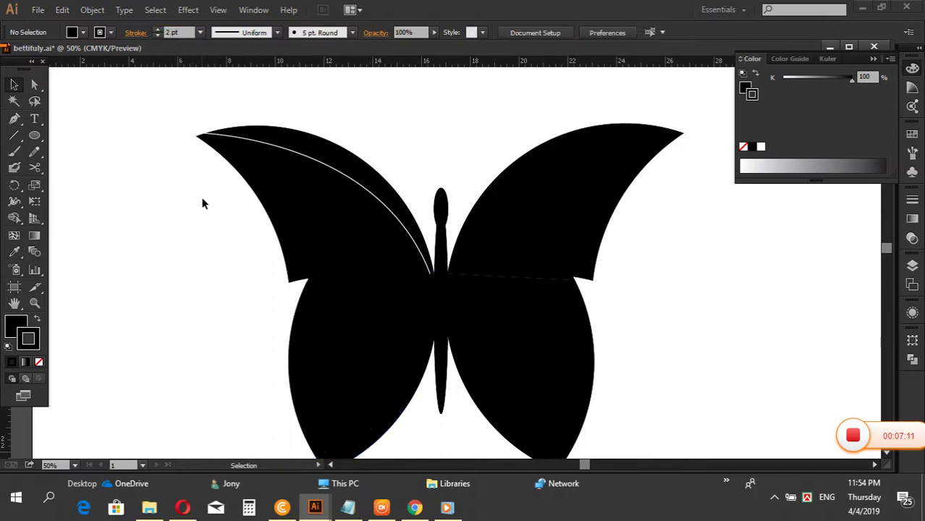
Rotate copies of the white curve around its body-end point so that seven curves fan across the upper left wing.
click(353, 186)
key(r)
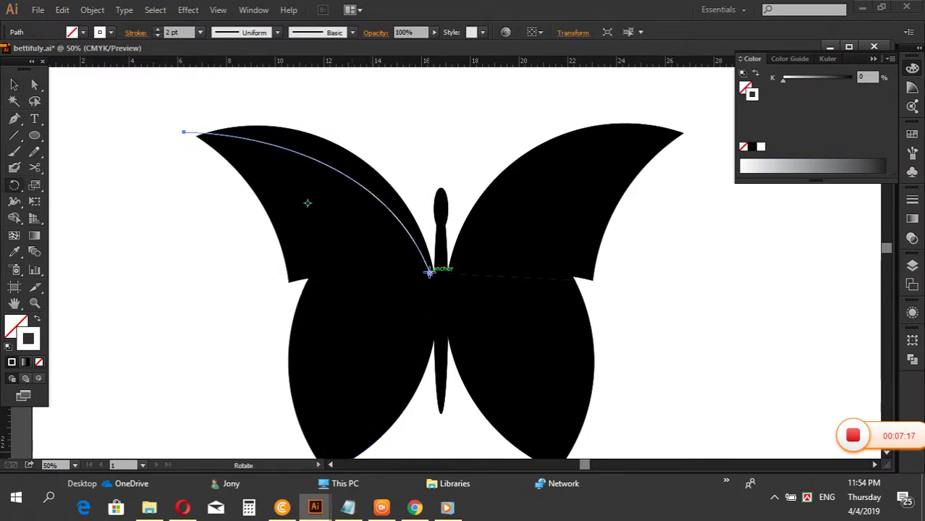
click(430, 272)
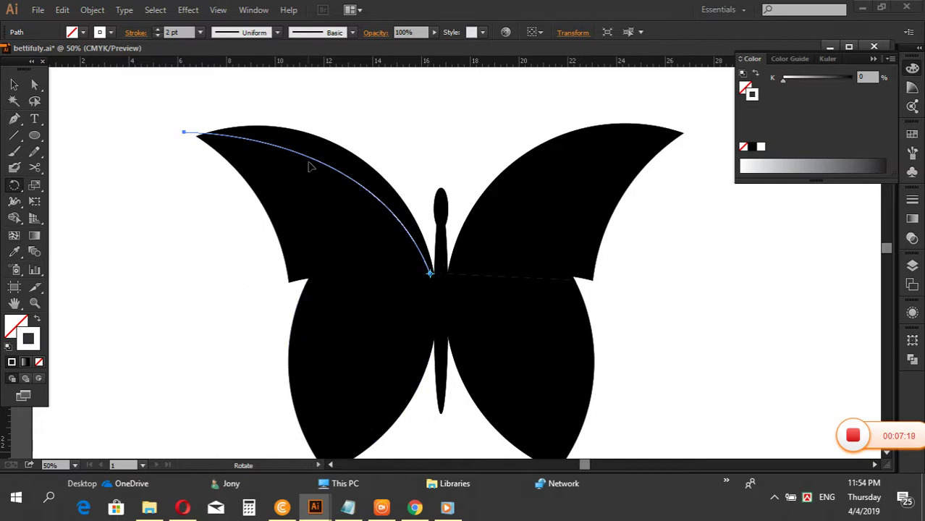
drag(312, 163, 305, 187)
key(ctrl+d)
key(ctrl+d)
key(ctrl+d)
key(ctrl+d)
key(ctrl+d)
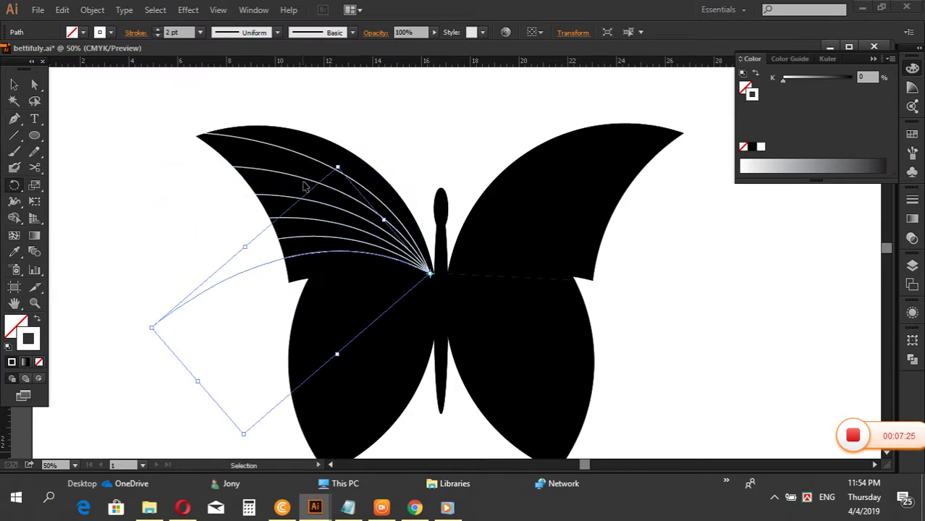
key(ctrl+d)
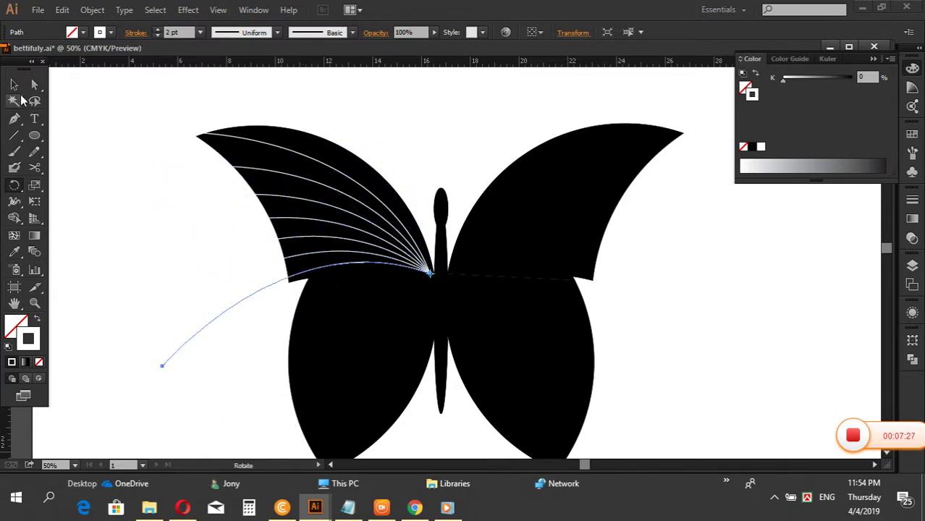
Try to apply the Divide pathfinder to the seven fanned curves alone.
click(14, 85)
key(Delete)
drag(155, 113, 297, 285)
click(909, 364)
click(910, 362)
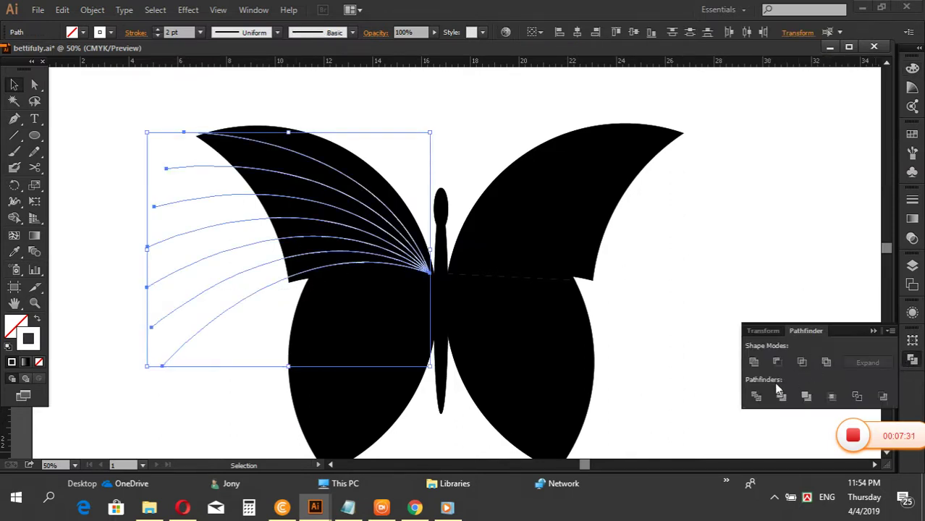
click(755, 397)
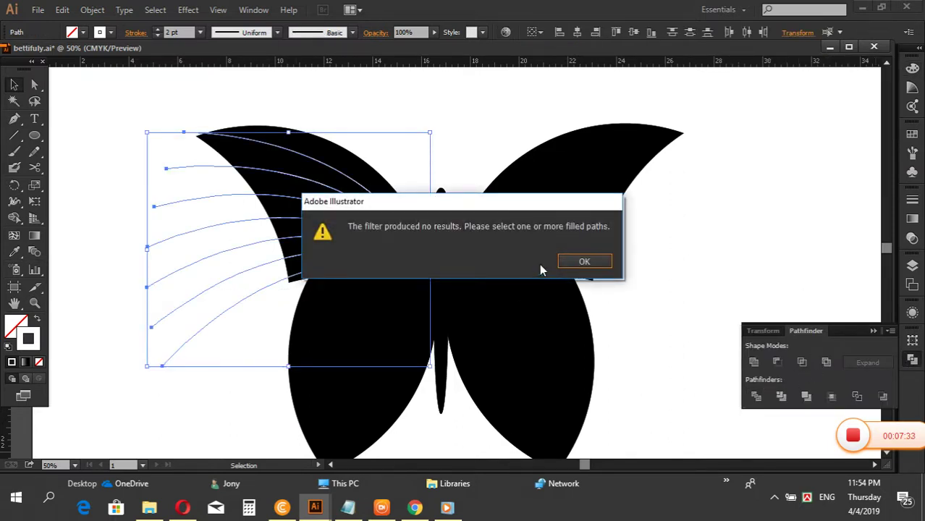
click(584, 261)
Select the upper left wing with its seven curves, excluding the body, and split it along them with the Divide pathfinder.
click(392, 146)
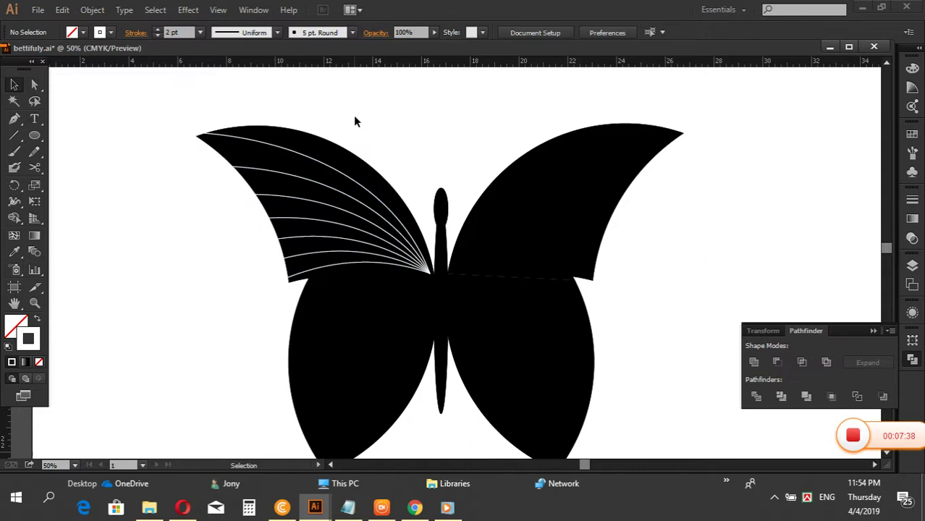
click(288, 196)
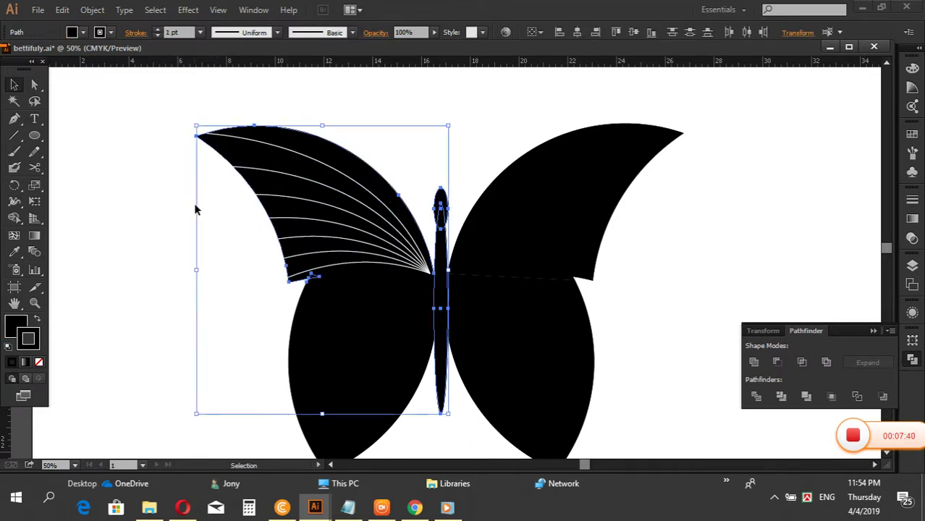
click(173, 206)
key(a)
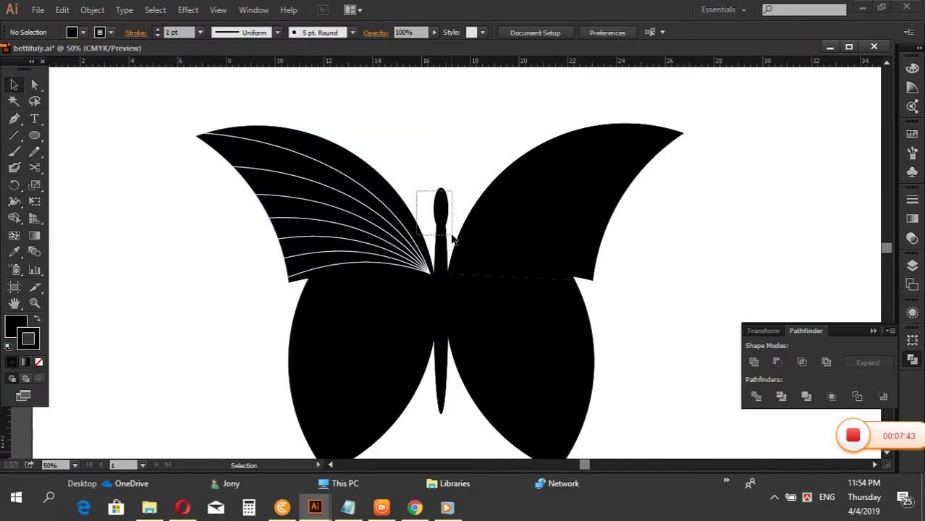
click(447, 238)
key(v)
click(464, 180)
click(452, 230)
key(a)
click(445, 223)
drag(180, 129, 293, 291)
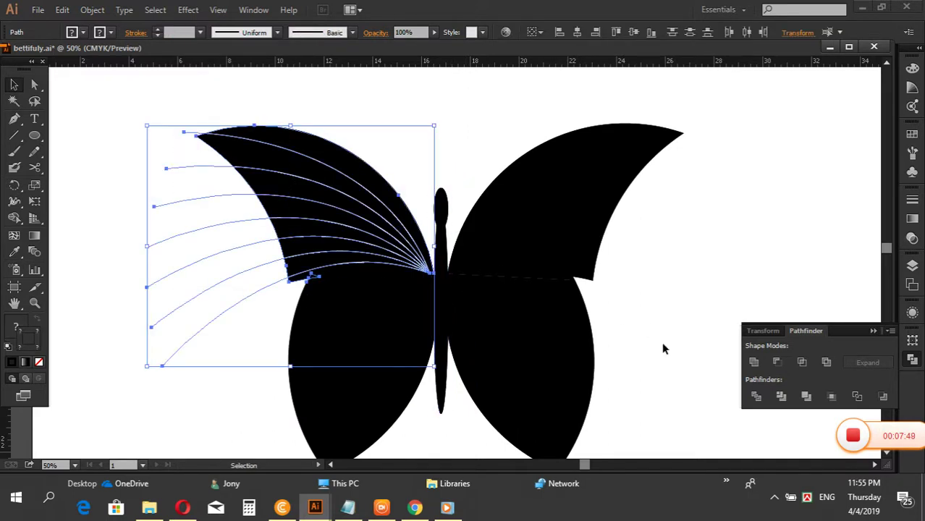
click(755, 396)
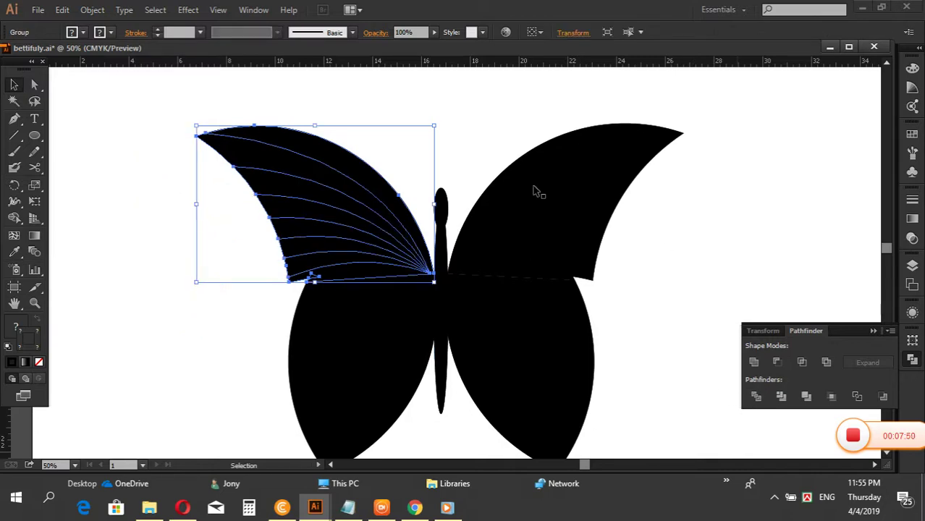
click(183, 132)
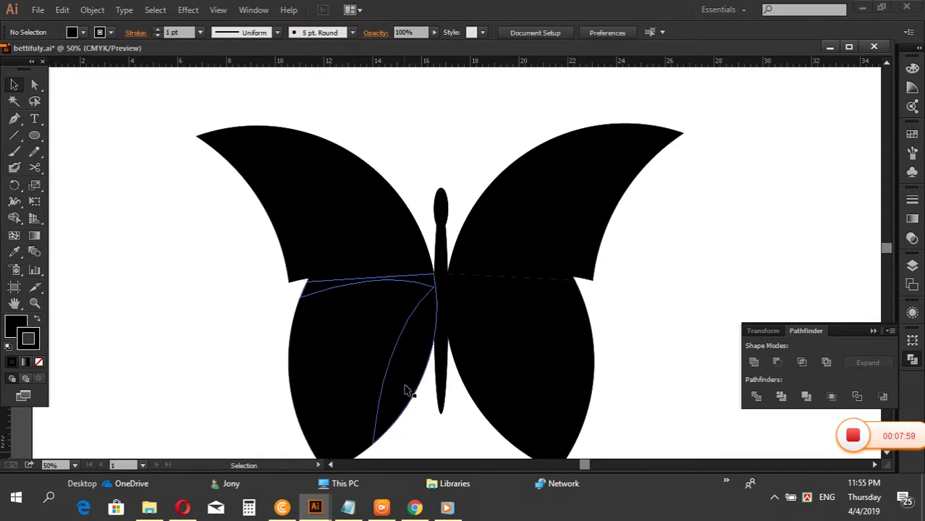
Try a linear gradient stroke on the lower left wing segments, and undo it.
click(375, 384)
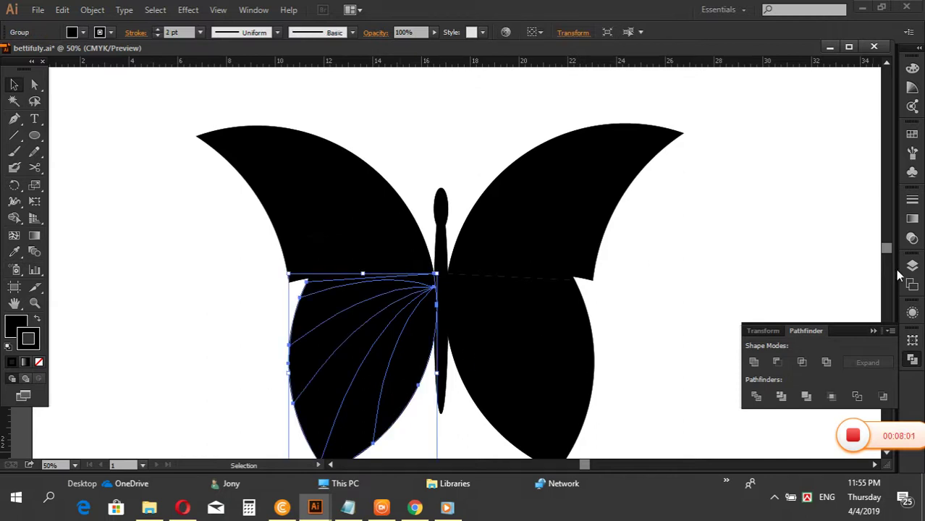
click(913, 219)
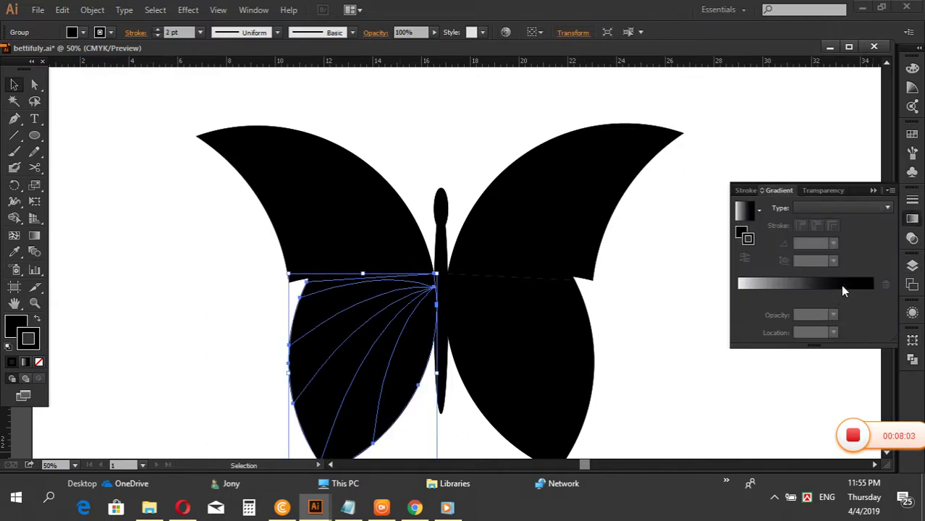
click(843, 290)
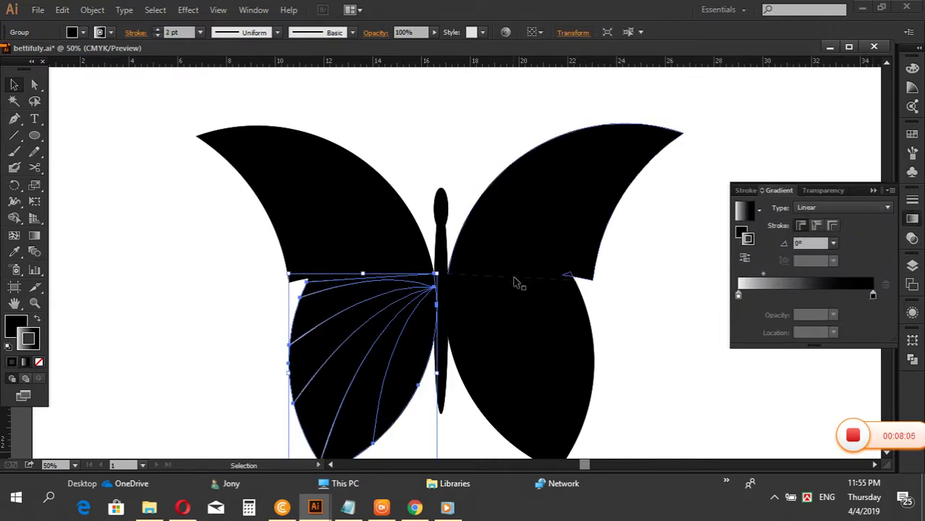
key(ctrl+z)
Try grey fills of 80.78% and 50.2% black on the lower left wing segments, and undo the colour changes.
click(13, 327)
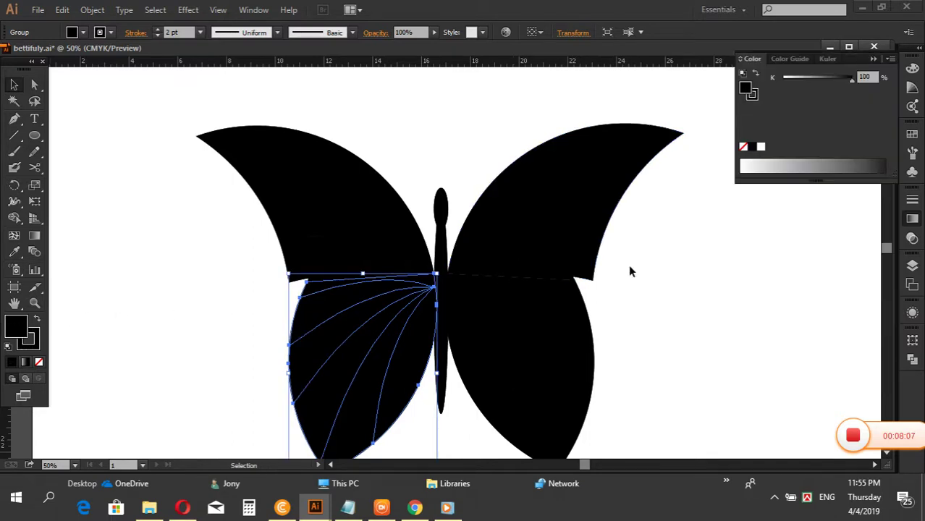
click(861, 164)
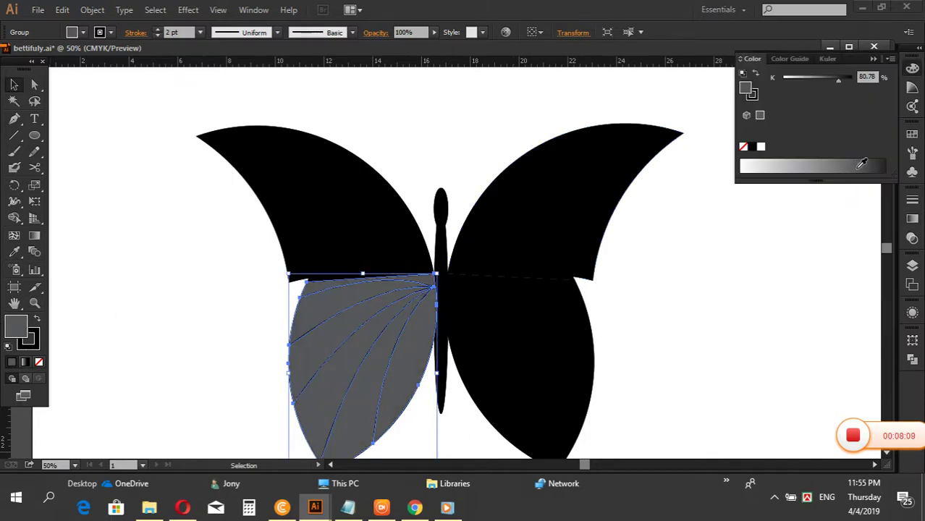
click(818, 166)
click(736, 269)
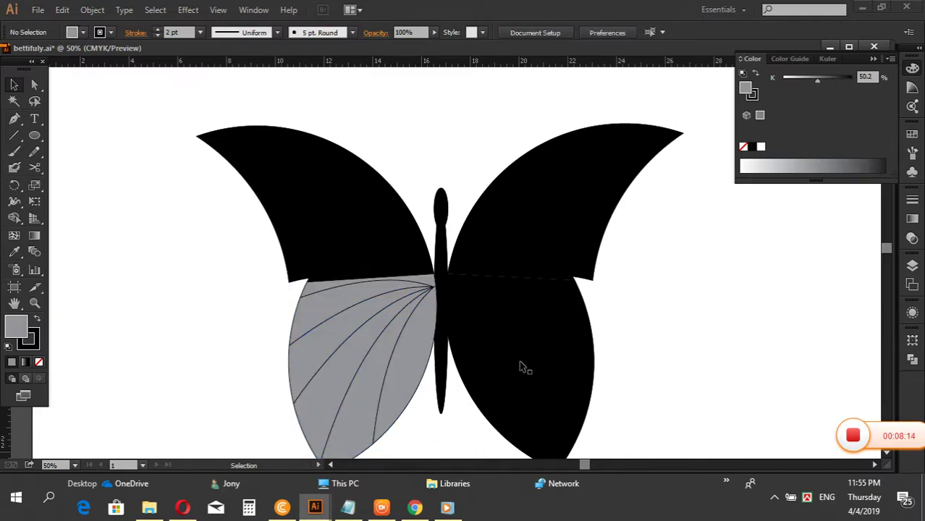
key(ctrl+z)
key(ctrl+z)
key(ctrl+z)
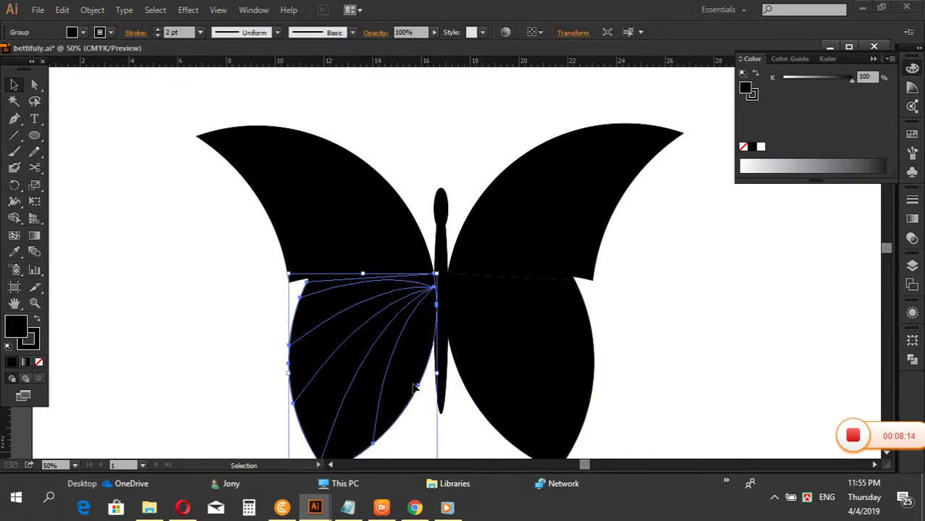
Ungroup the divided lower left wing into separate segments and clear the selection.
click(219, 371)
click(320, 305)
right_click(340, 318)
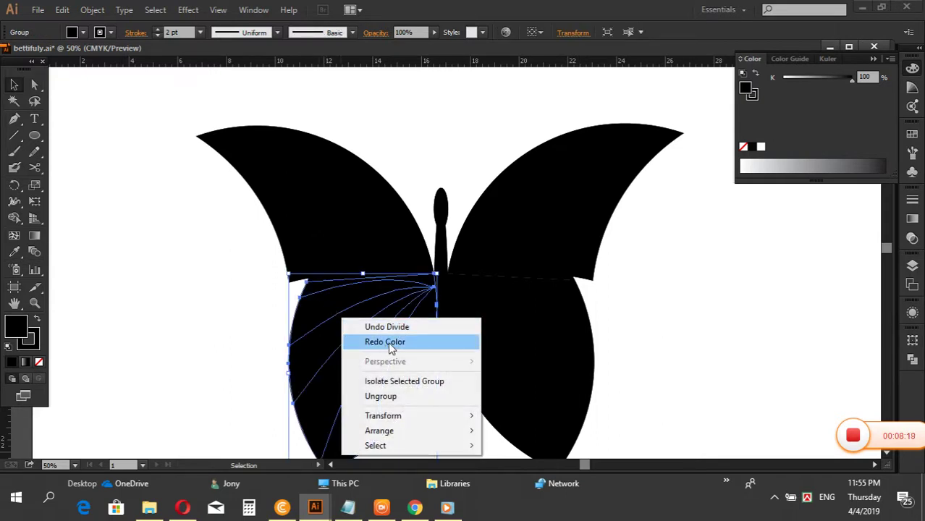
click(397, 396)
key(ctrl+shift+a)
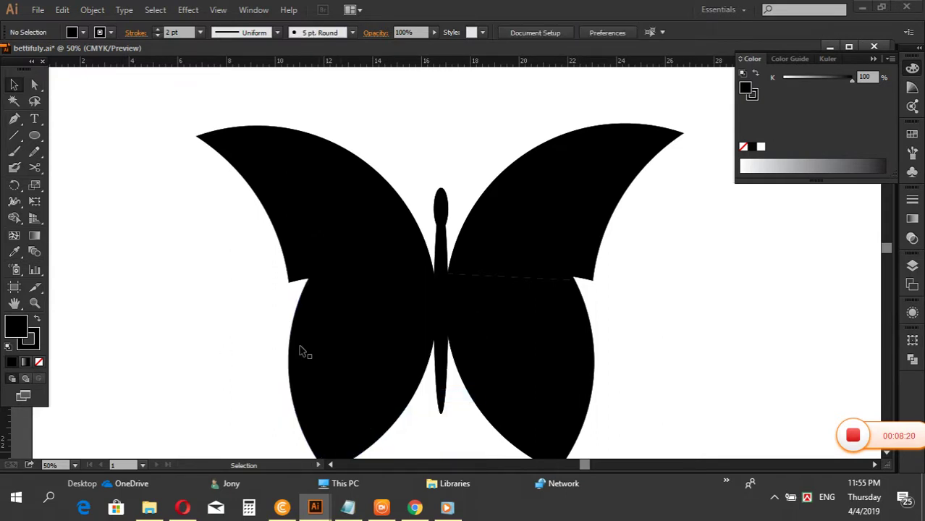
Fill the segment at the lower tip of the lower left wing with the white-to-black linear gradient.
click(369, 385)
click(912, 219)
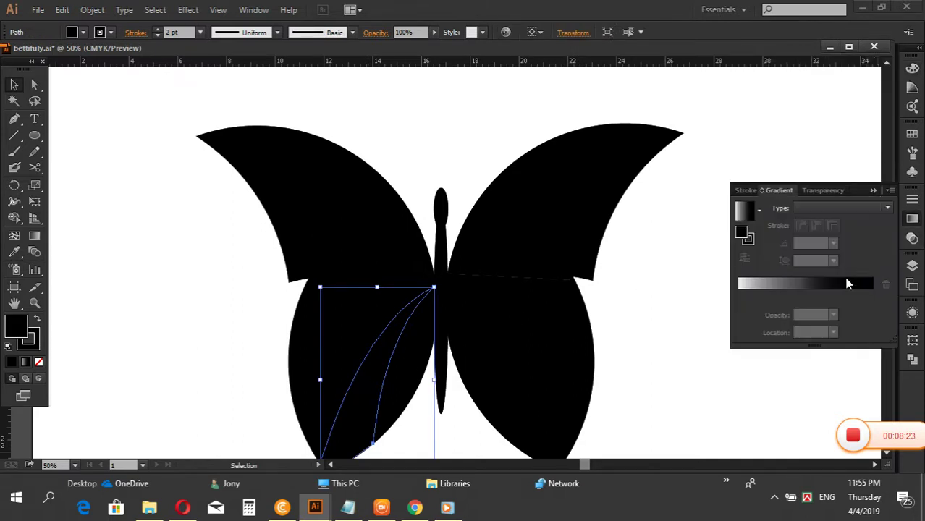
click(847, 284)
click(220, 244)
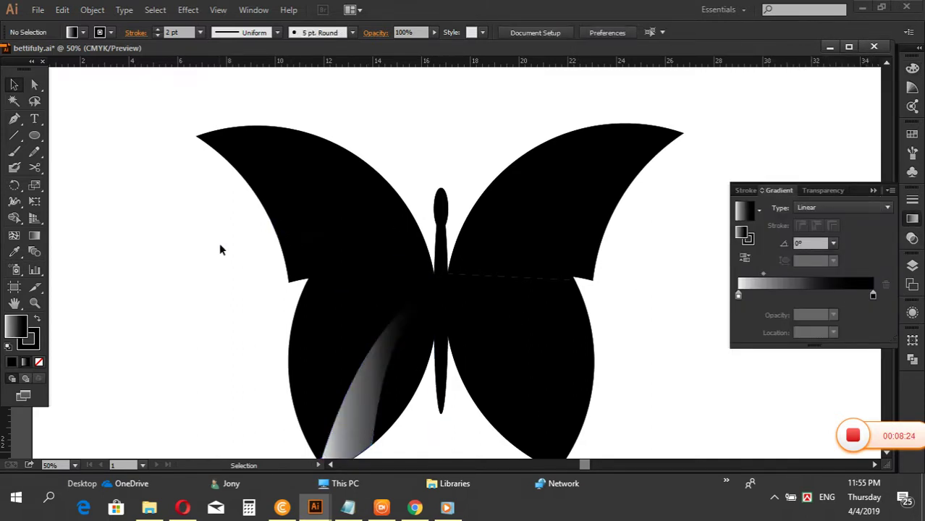
Copy the gradient fill from the tip segment to all lower left wing segments with the Eyedropper.
drag(524, 321, 523, 294)
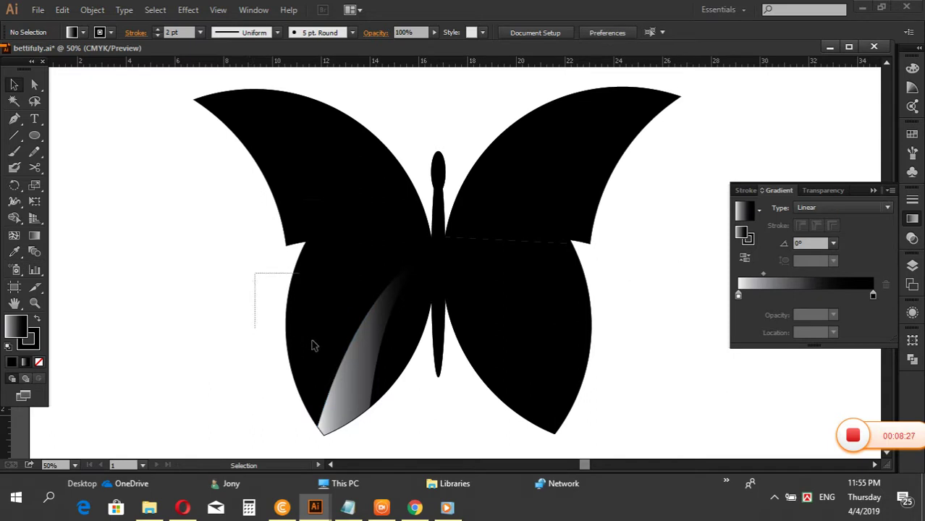
drag(312, 345, 391, 378)
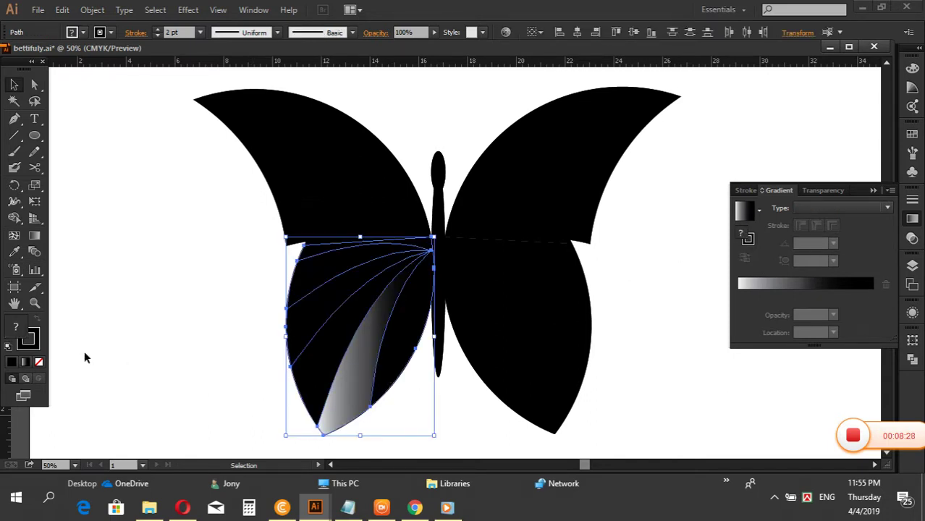
click(14, 253)
click(376, 346)
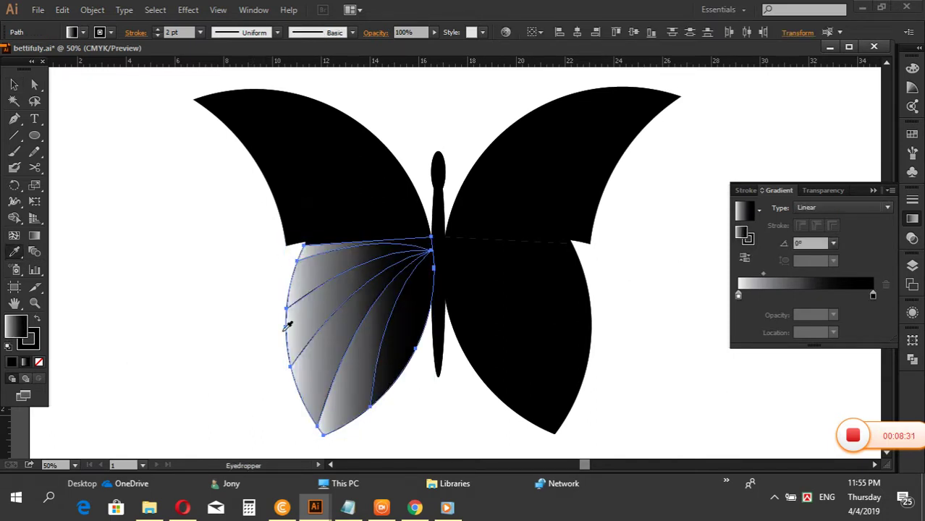
click(15, 85)
click(250, 289)
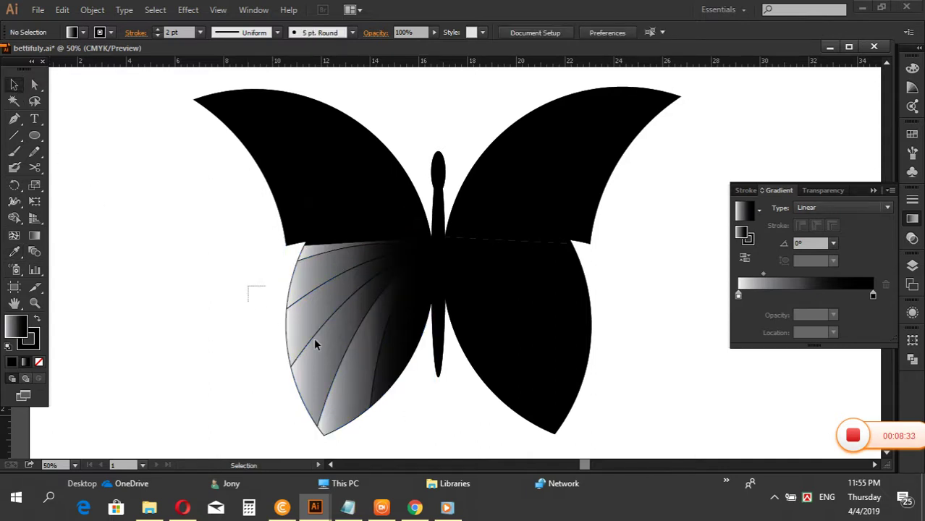
Select all lower left wing segments and remove their stroke.
drag(313, 344, 396, 395)
click(31, 344)
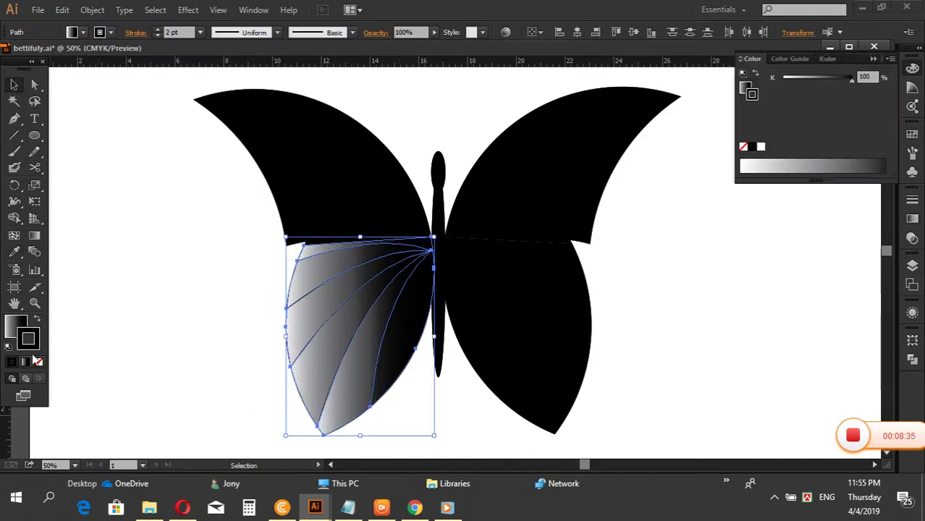
click(38, 362)
click(130, 363)
Try a grey stroke of 56.08% black on the divided upper left wing group, and undo it.
drag(230, 271, 236, 327)
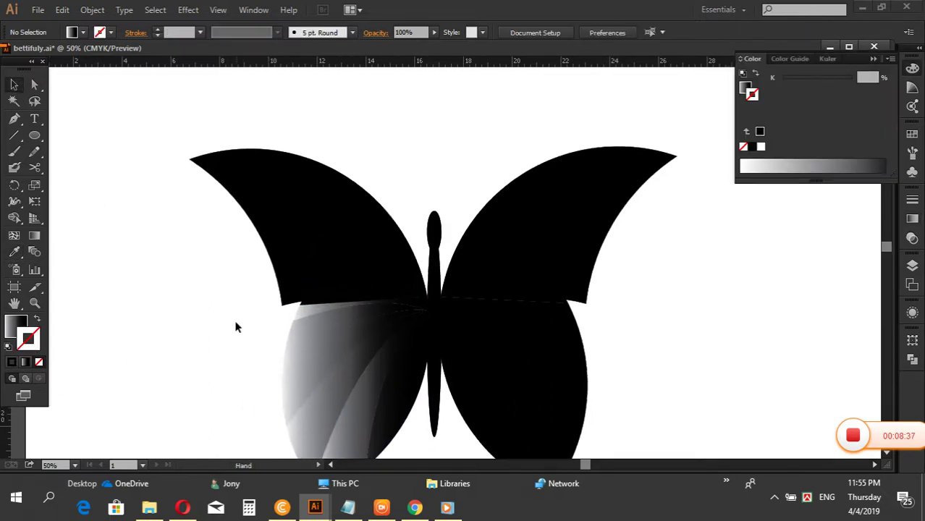
drag(154, 119, 282, 321)
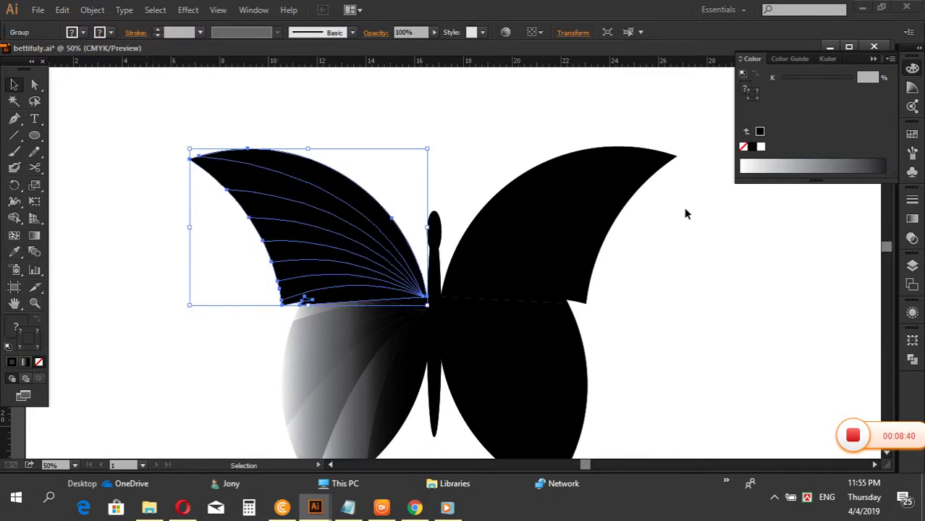
click(823, 164)
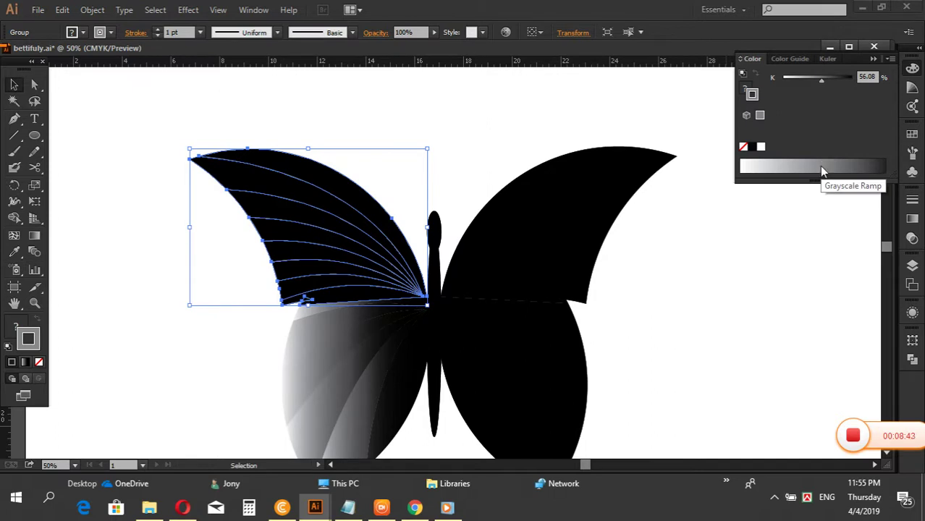
key(ctrl+z)
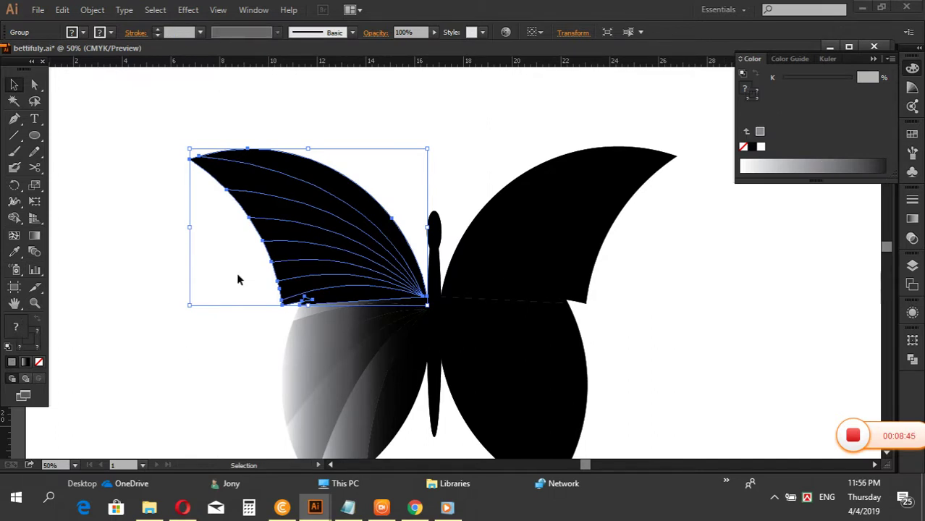
Try a fill of 70.98% black with no stroke on the upper left wing group.
click(851, 163)
click(138, 168)
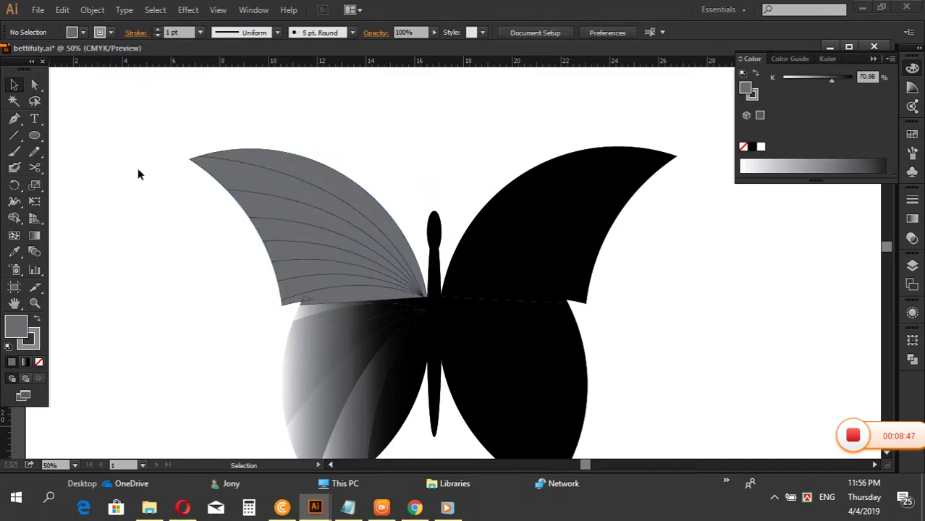
drag(184, 143, 291, 312)
click(35, 345)
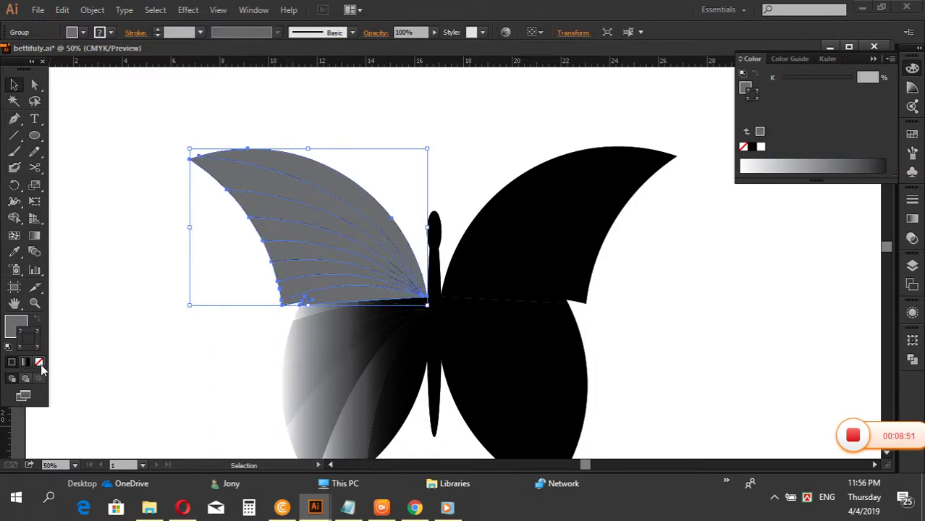
click(39, 362)
click(164, 292)
Try a linear gradient stroke with a fill of 48.24% black on the upper left wing group.
click(324, 209)
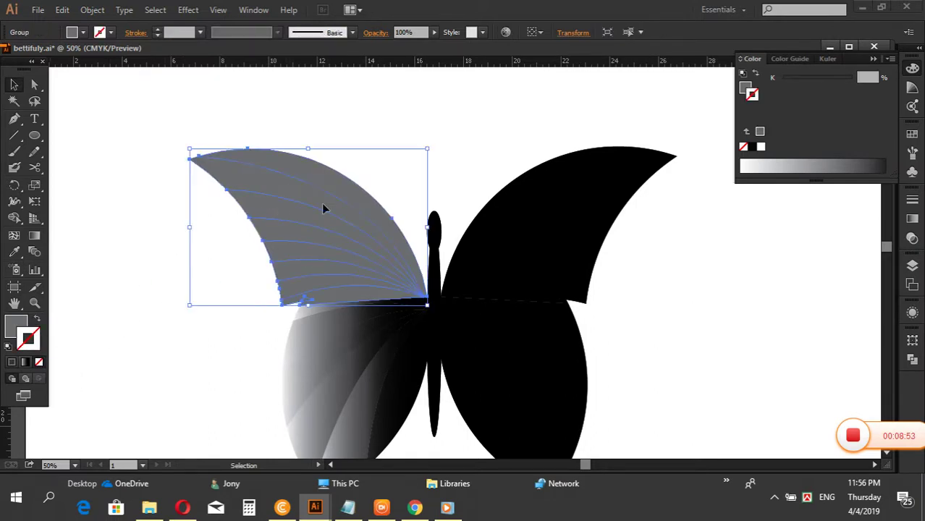
click(912, 217)
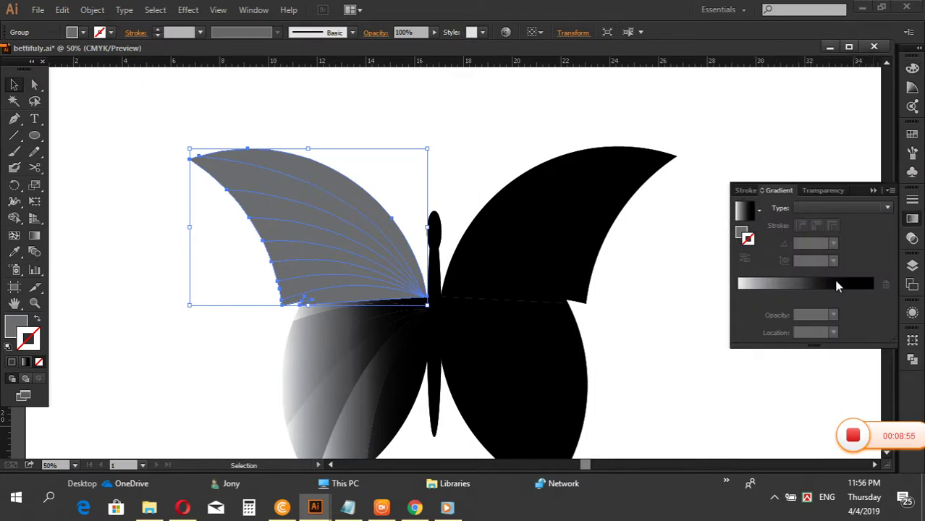
click(830, 287)
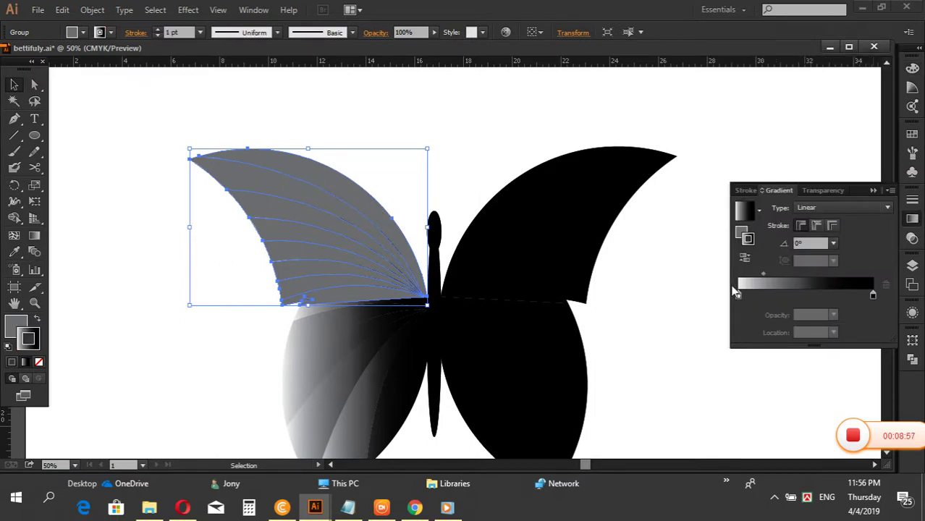
click(26, 332)
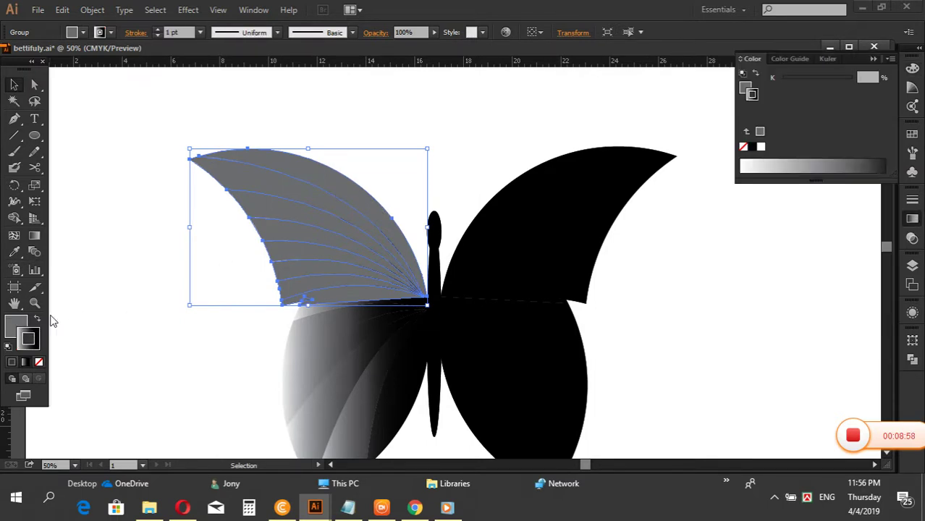
click(813, 162)
click(499, 131)
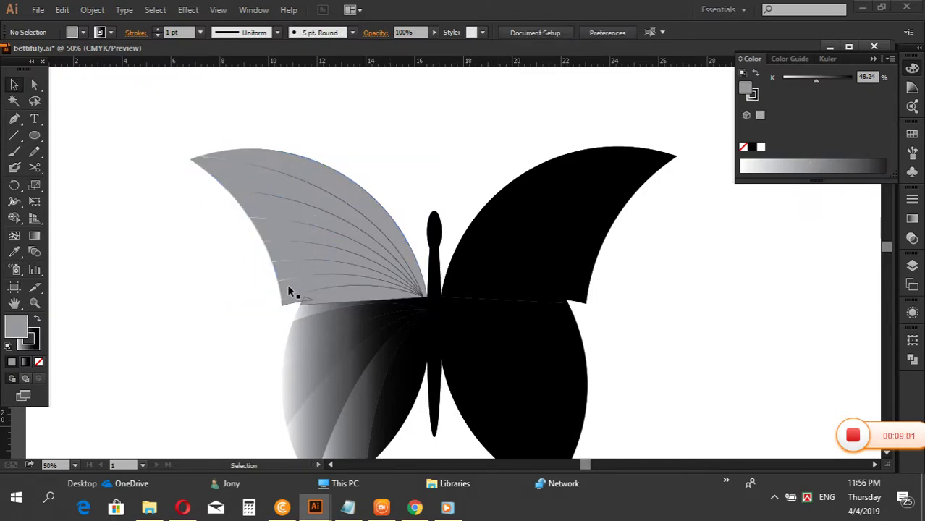
Fill the upper left wing group with light grey at 20.39% black.
ctrl+click(340, 221)
ctrl+click(387, 290)
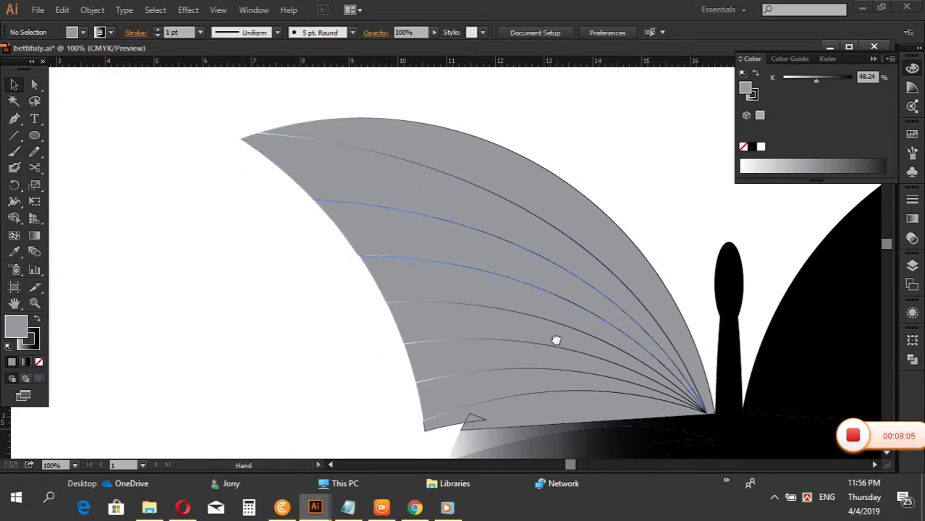
drag(555, 337, 512, 295)
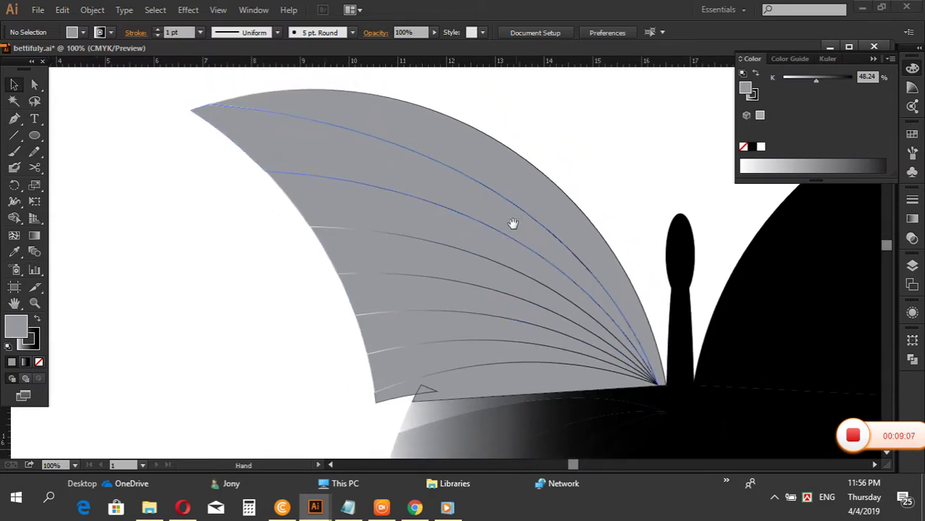
click(425, 389)
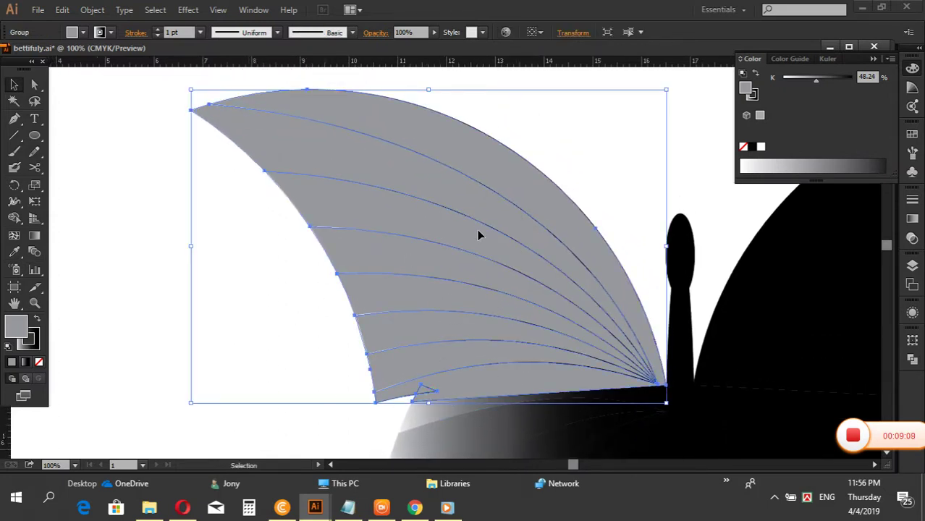
click(773, 164)
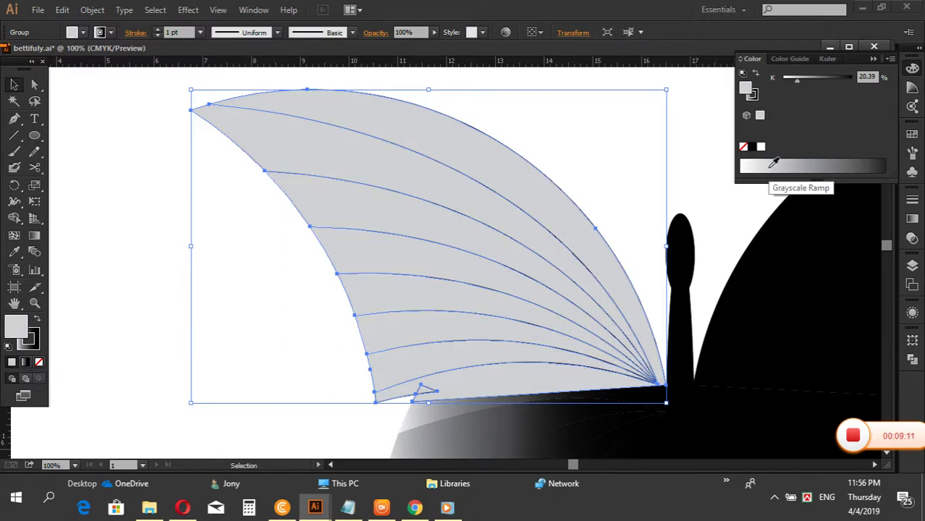
click(251, 261)
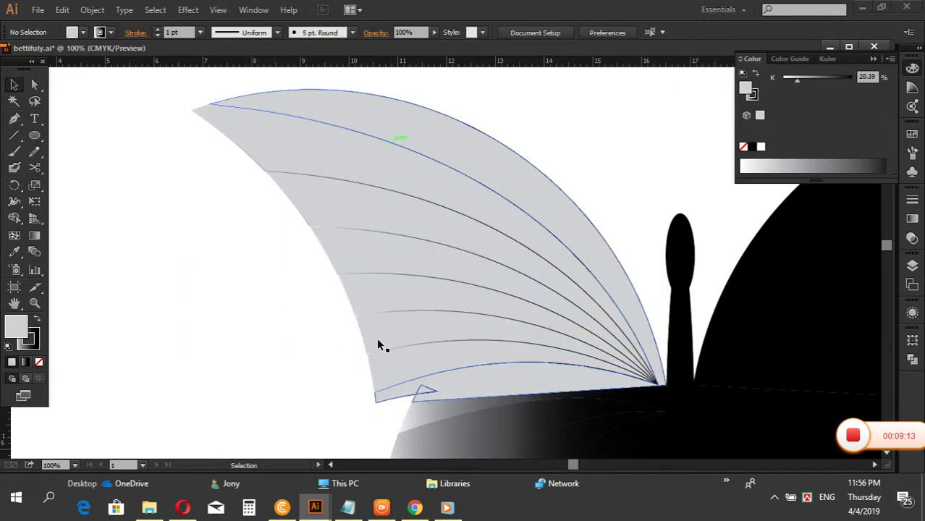
Select only the upper left wing group, without the lower wing, and remove its stroke.
drag(177, 91, 413, 411)
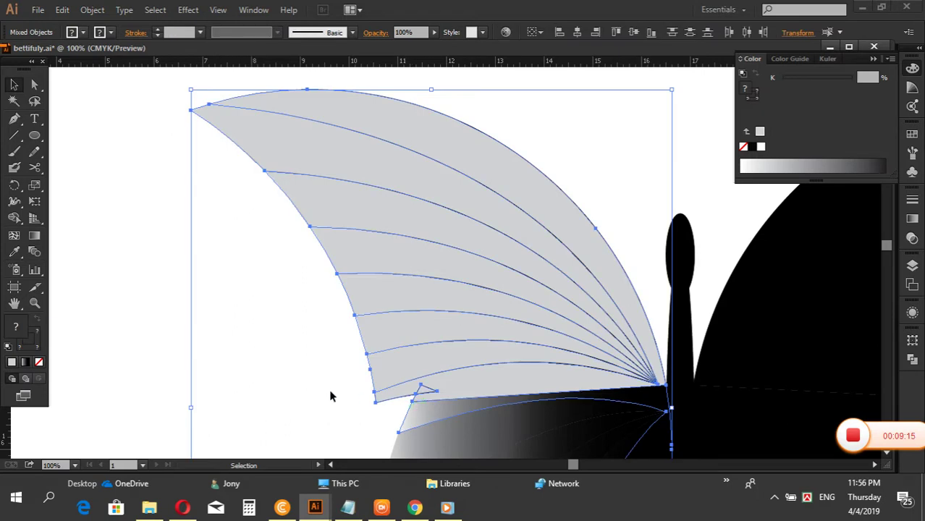
click(332, 397)
click(360, 349)
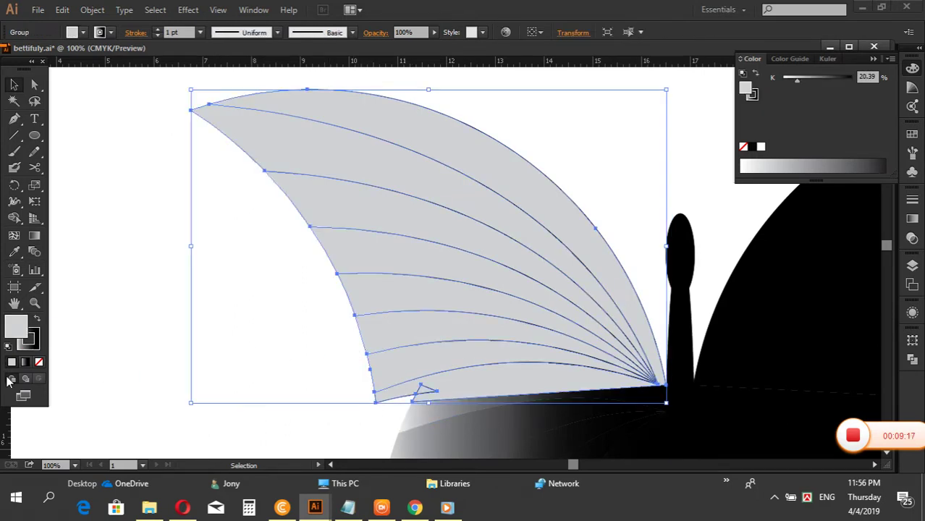
click(35, 344)
click(38, 362)
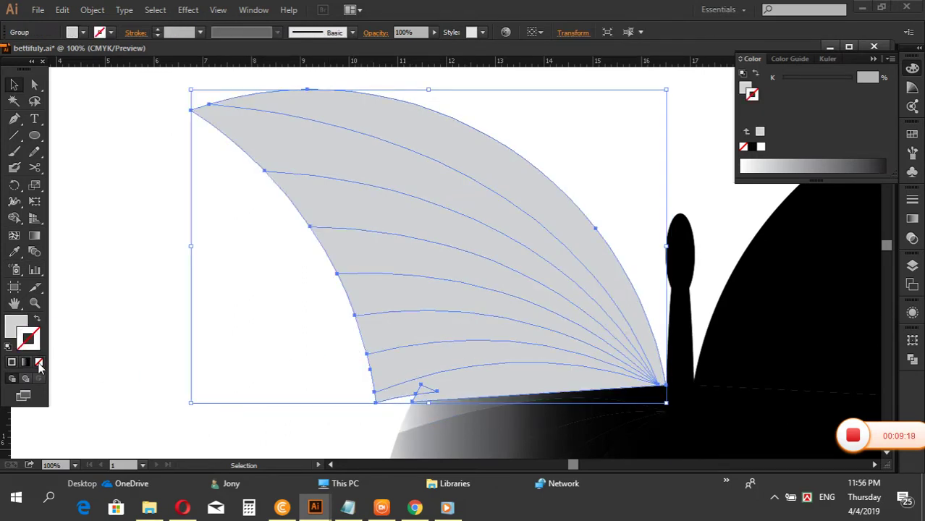
click(120, 318)
Ungroup the upper left wing into separate segments and clear the selection.
click(441, 246)
right_click(406, 208)
click(443, 280)
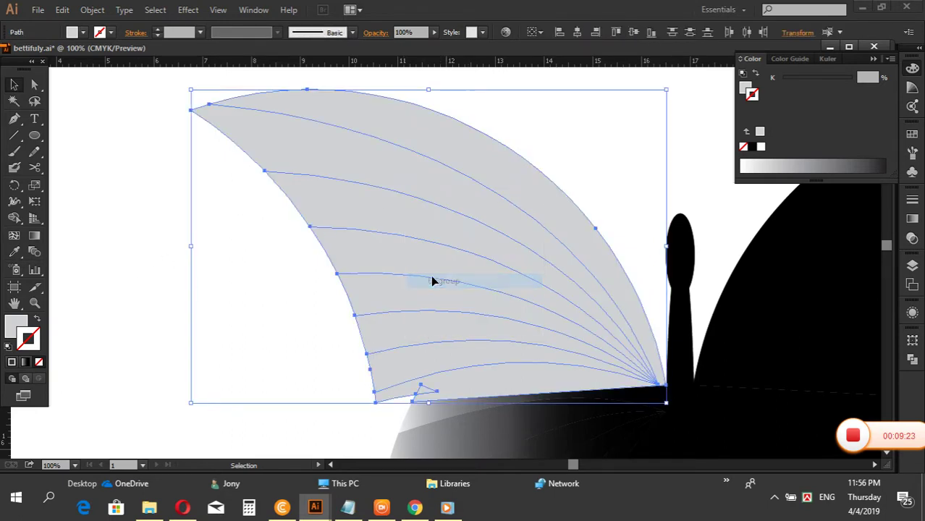
click(255, 203)
Give the second segment from the upper edge of the upper left wing a stroke of 51.76% black.
click(354, 144)
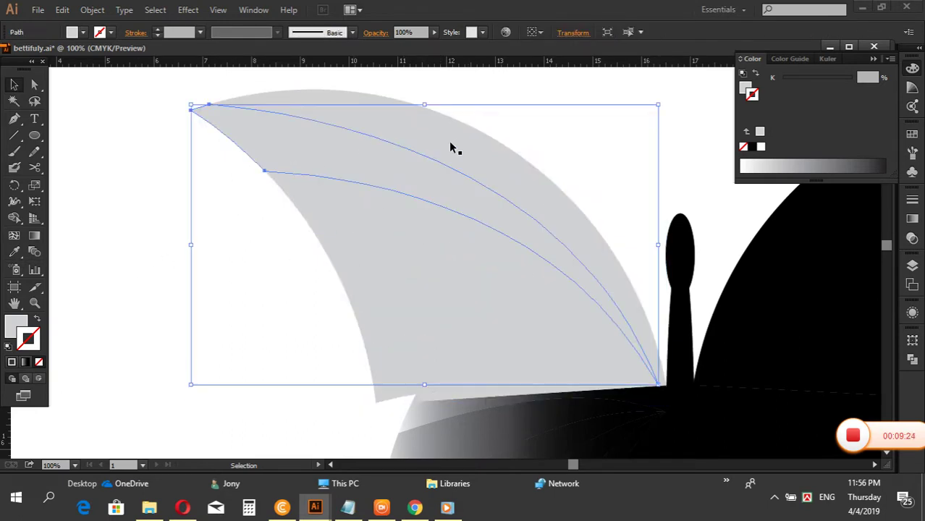
click(794, 165)
click(816, 165)
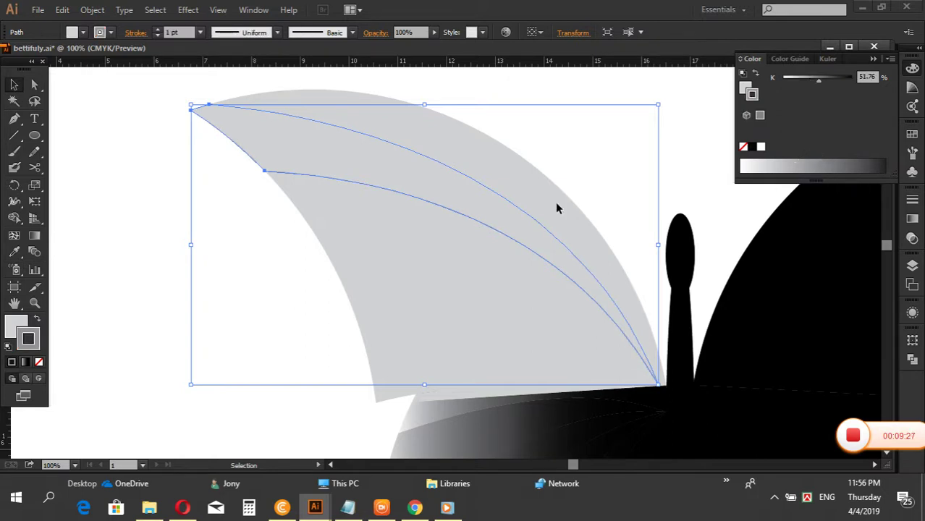
Try grey fills of 44.31% and 71.37% black on the second segment of the upper left wing.
key(x)
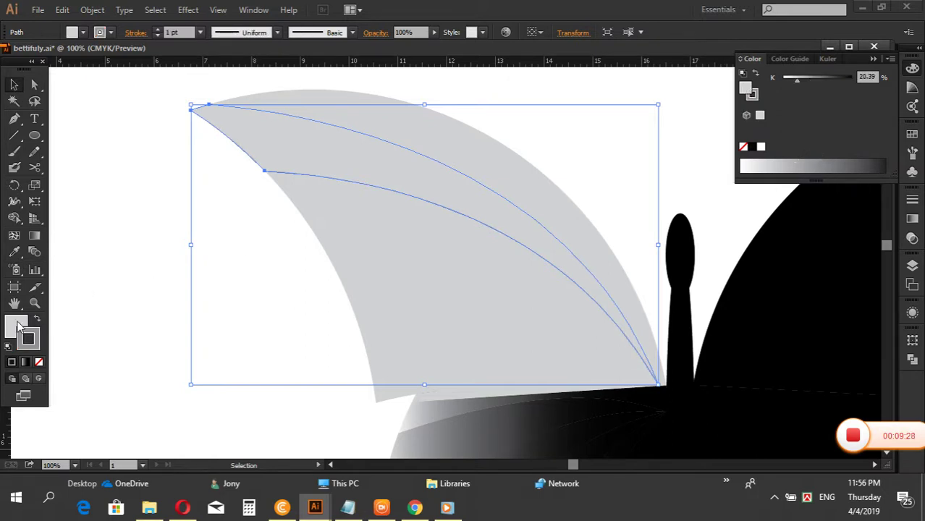
click(805, 164)
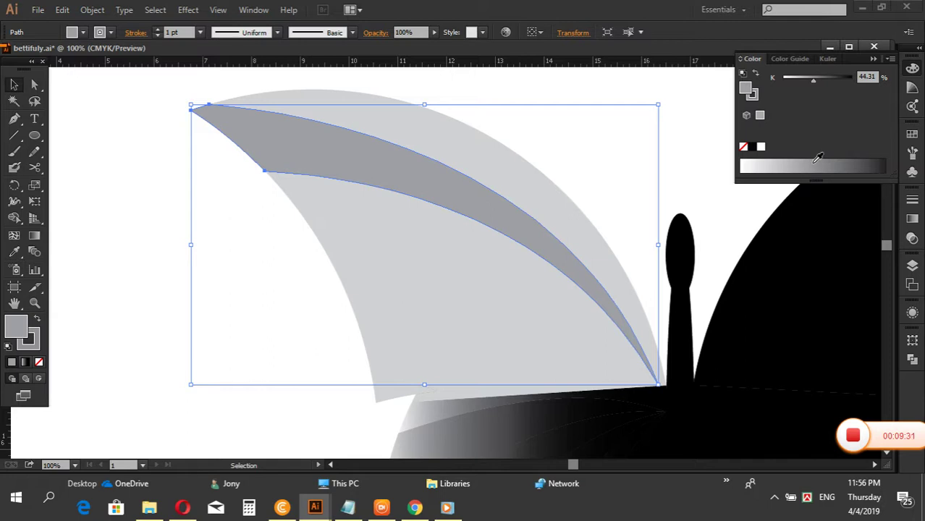
click(818, 163)
click(842, 164)
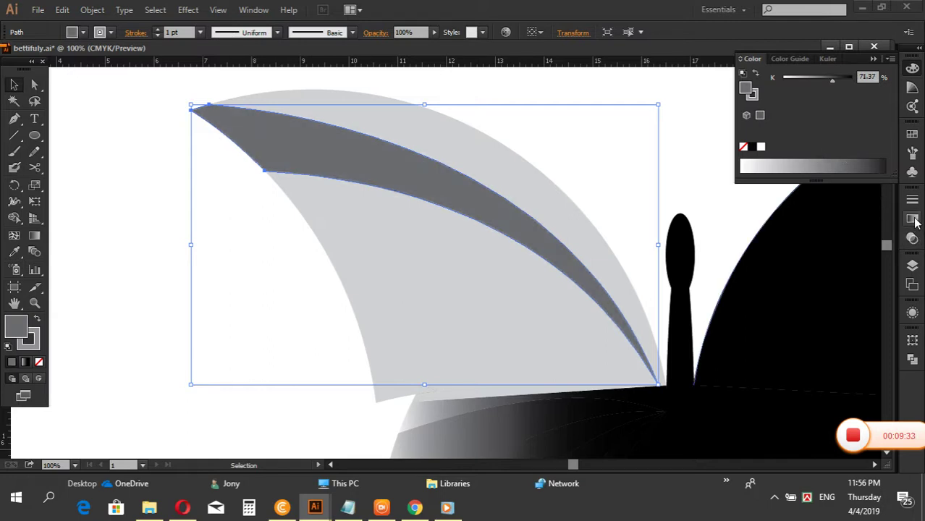
Fill the second upper left wing segment with the linear gradient and set the gradient midpoint location to 47.78%.
click(913, 219)
click(844, 283)
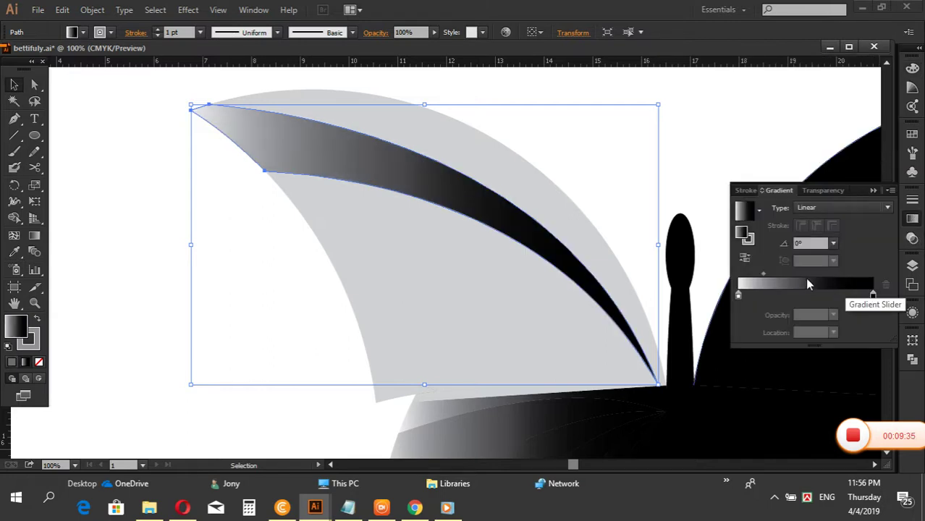
drag(764, 276, 802, 274)
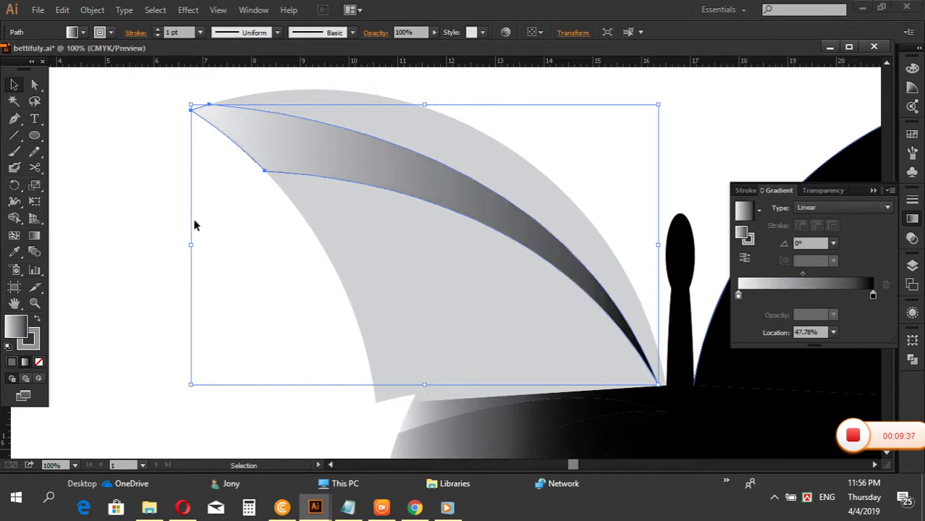
Select all segments of the upper left wing and copy the second segment's gradient onto them with the Eyedropper.
click(133, 235)
drag(393, 86, 308, 263)
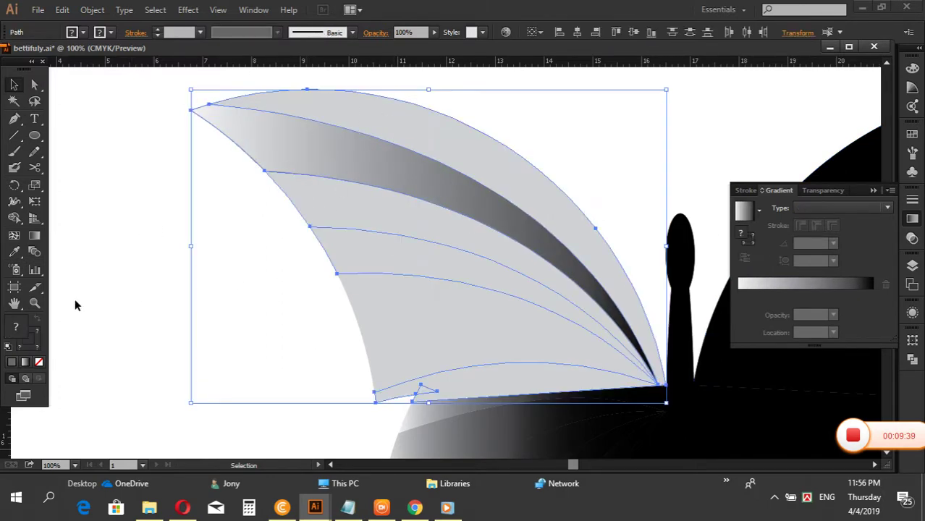
click(16, 254)
click(418, 164)
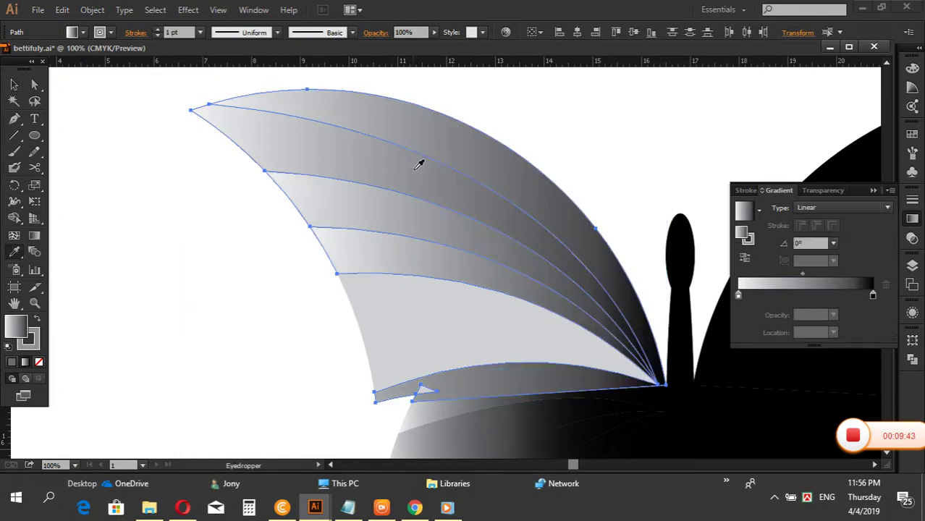
Fill the three remaining light grey segments in the lower part of the upper left wing with the linear gradient.
click(14, 85)
click(449, 346)
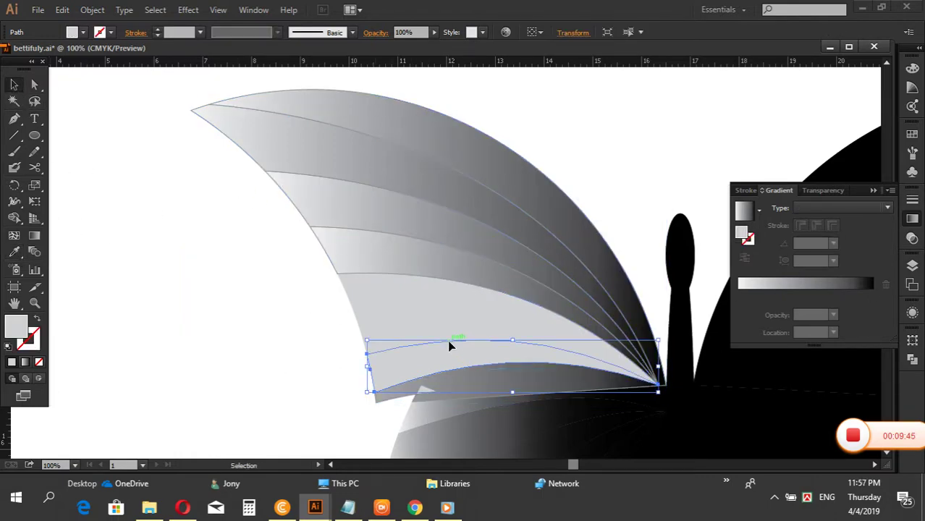
click(808, 291)
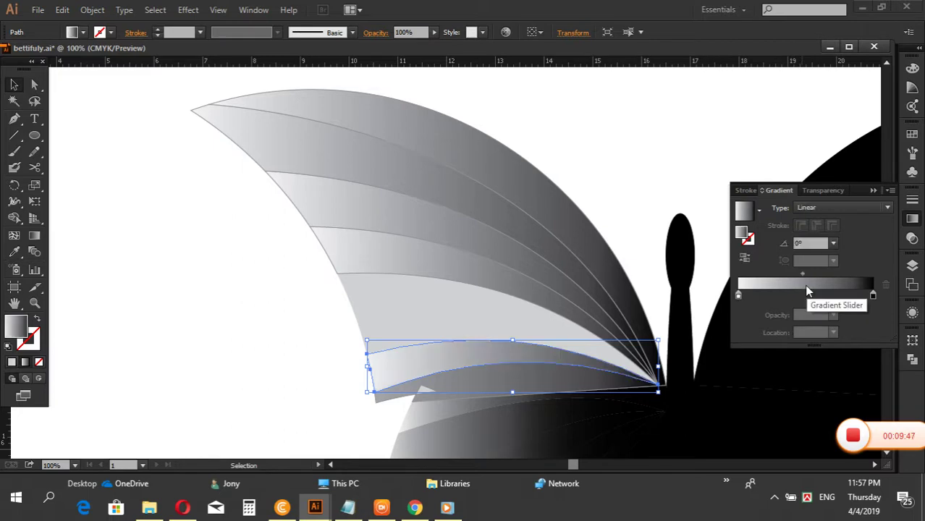
click(490, 335)
click(816, 285)
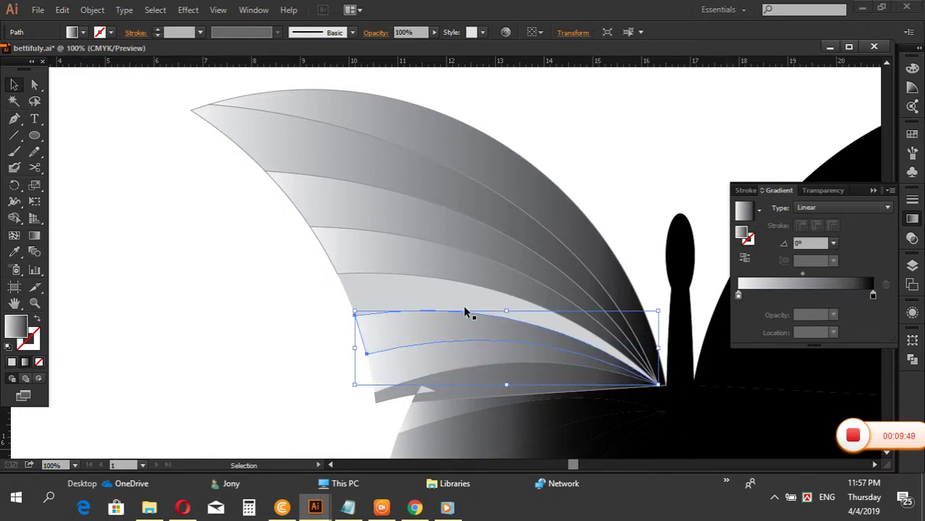
click(430, 307)
click(838, 291)
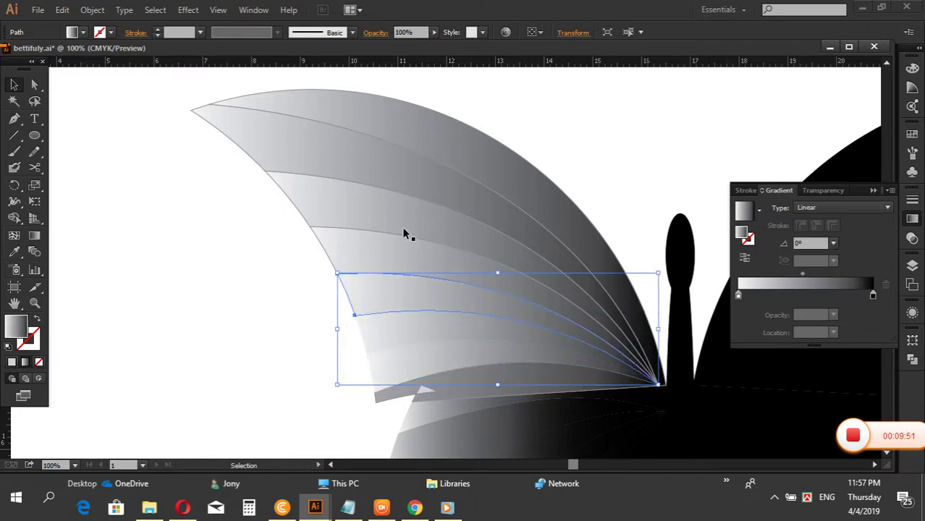
click(156, 248)
Remove the small white notch at the lower edge of the upper left wing by editing the segment's anchor point there.
ctrl+alt+click(583, 232)
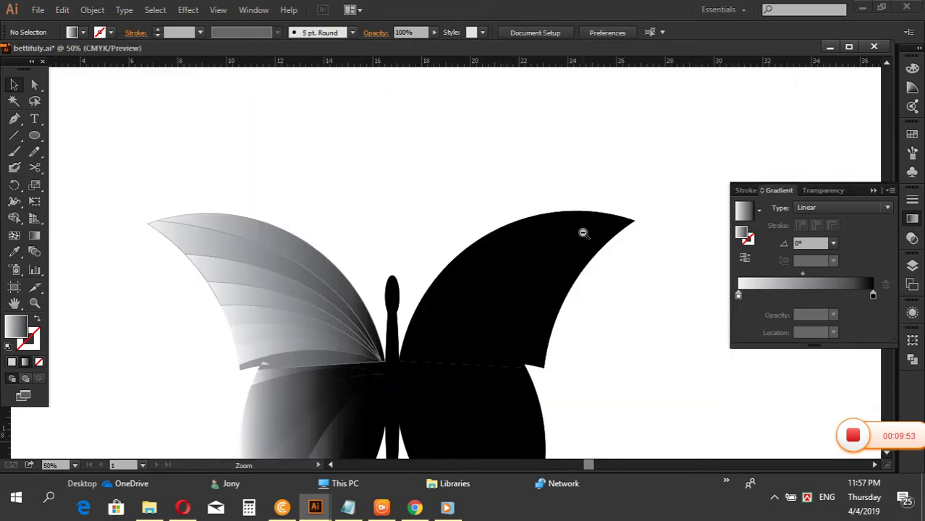
ctrl+alt+click(523, 295)
ctrl+alt+click(512, 246)
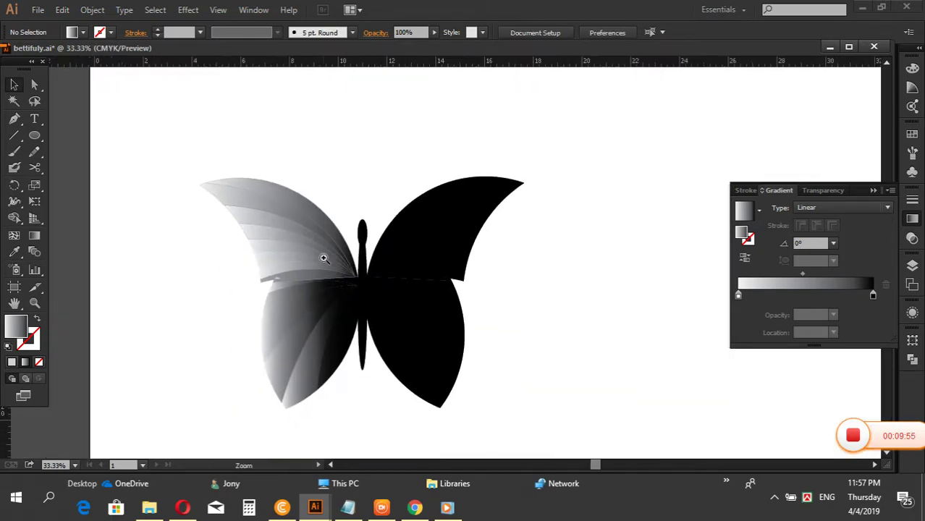
ctrl+click(320, 259)
ctrl+click(320, 259)
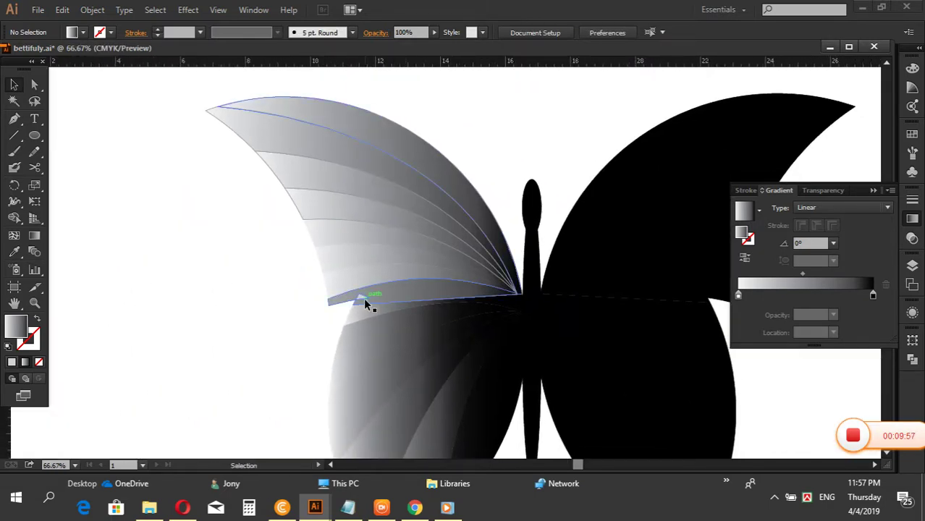
click(359, 298)
right_click(343, 216)
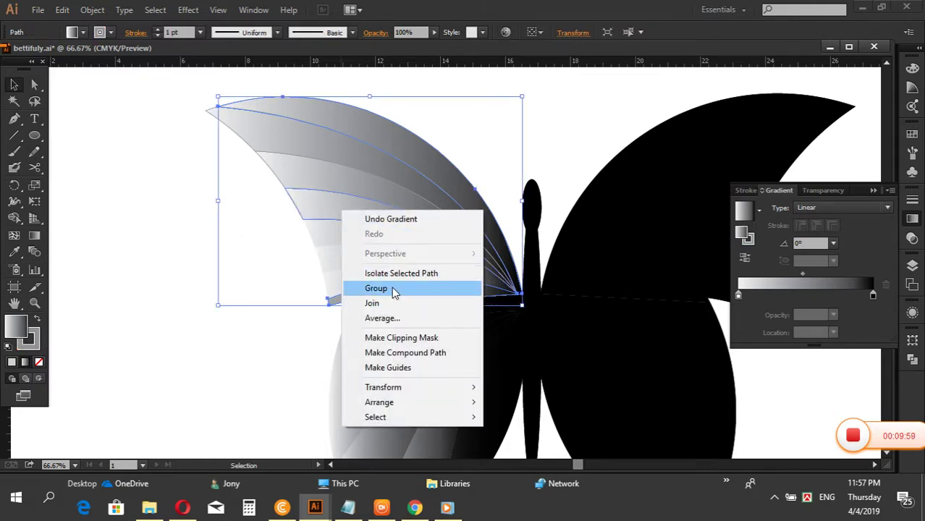
click(176, 270)
click(34, 84)
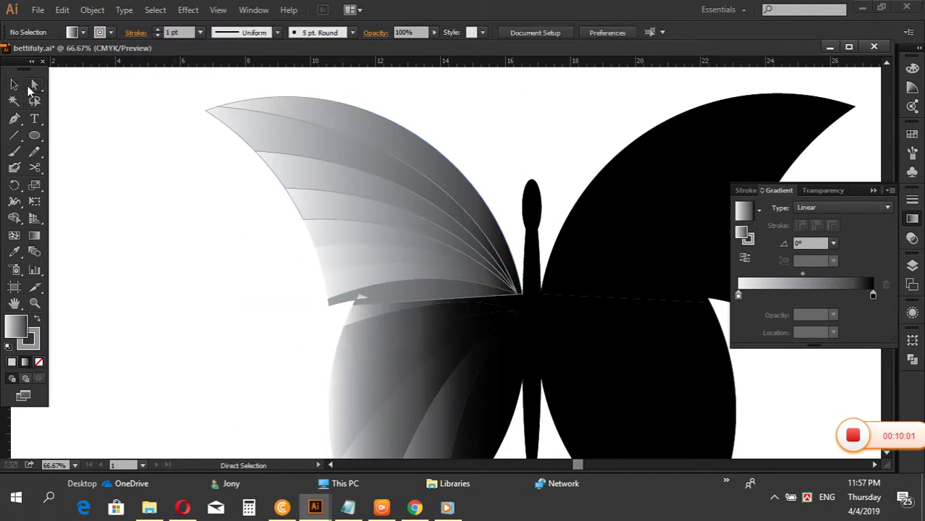
click(361, 299)
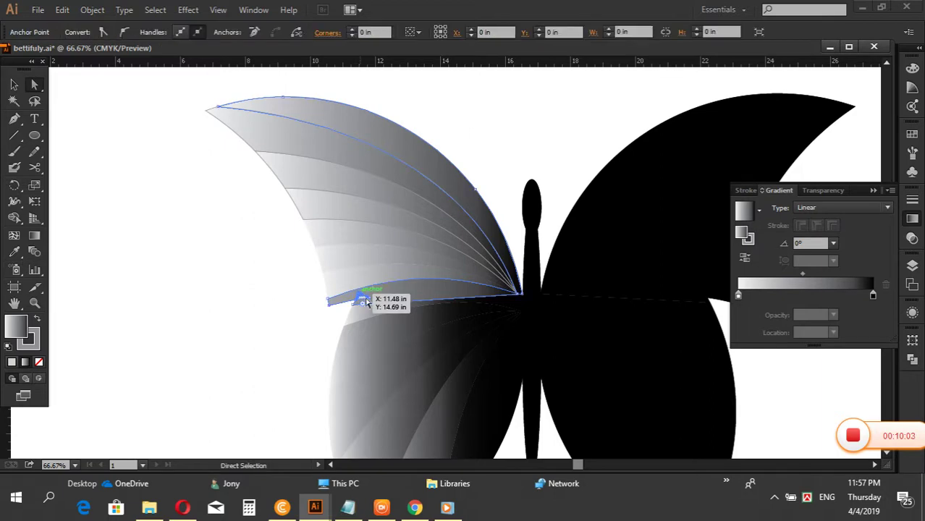
click(361, 300)
click(269, 306)
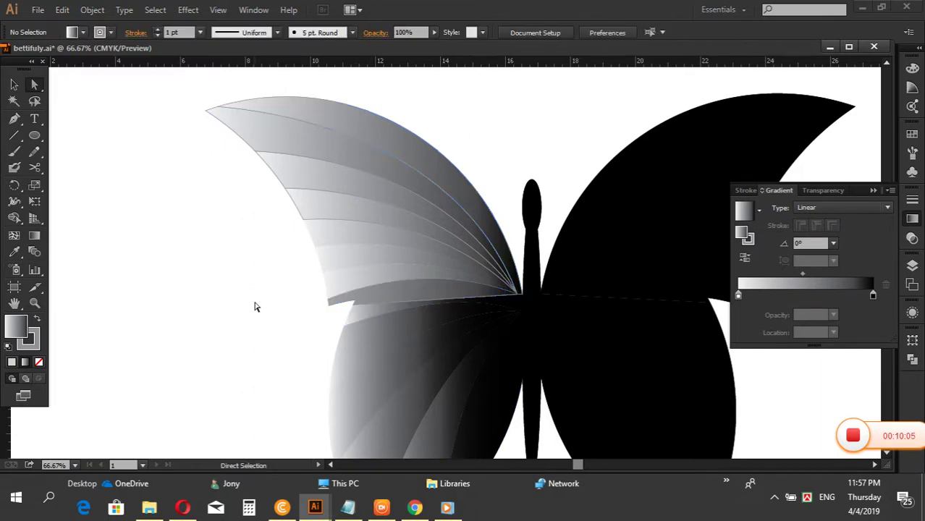
drag(374, 309, 509, 300)
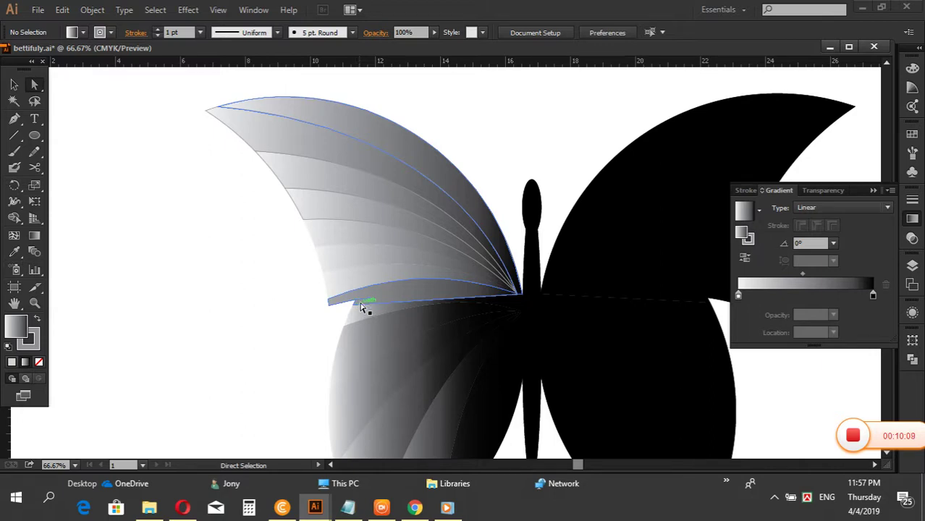
click(362, 305)
click(362, 304)
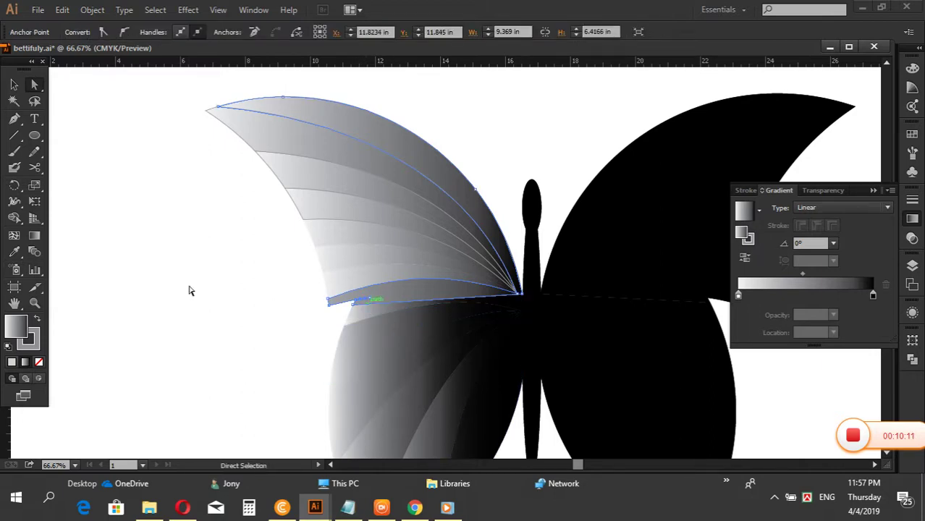
click(189, 291)
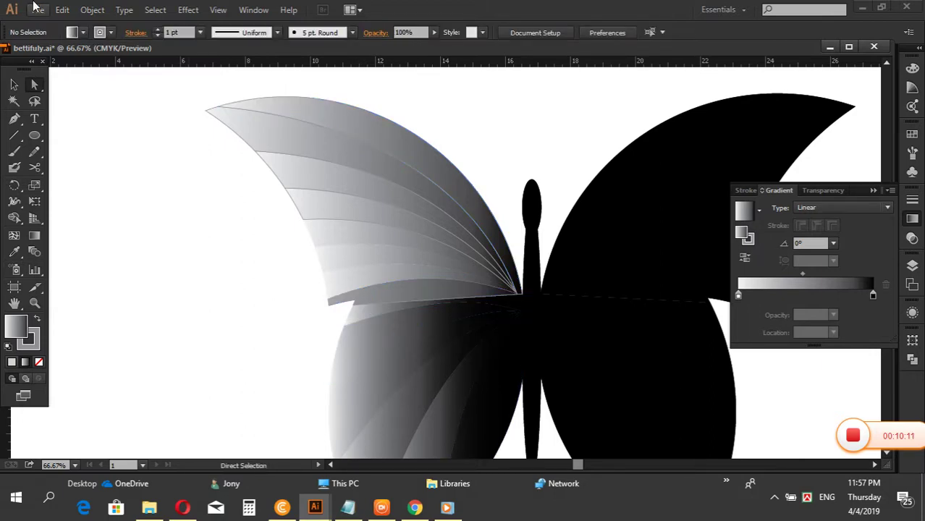
Delete the black upper right wing.
ctrl+alt+click(513, 214)
ctrl+alt+click(513, 214)
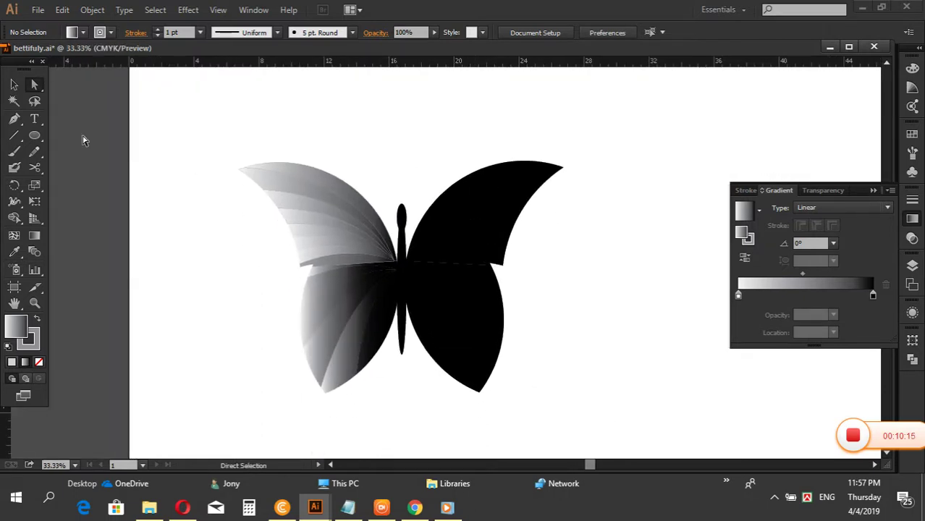
click(11, 85)
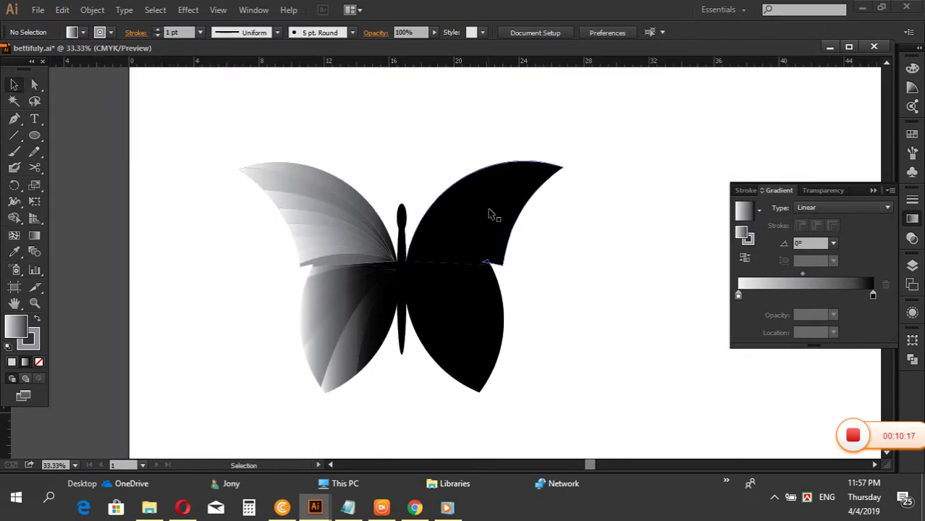
click(527, 222)
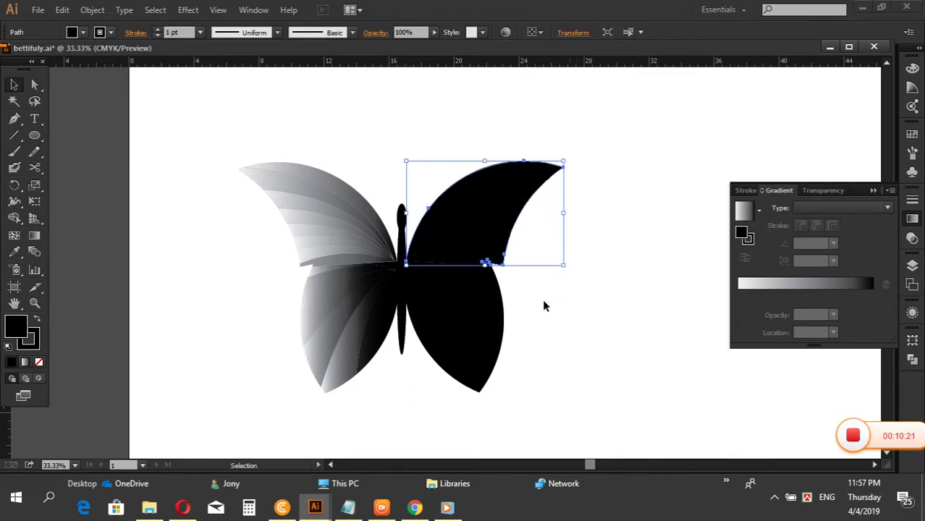
click(529, 319)
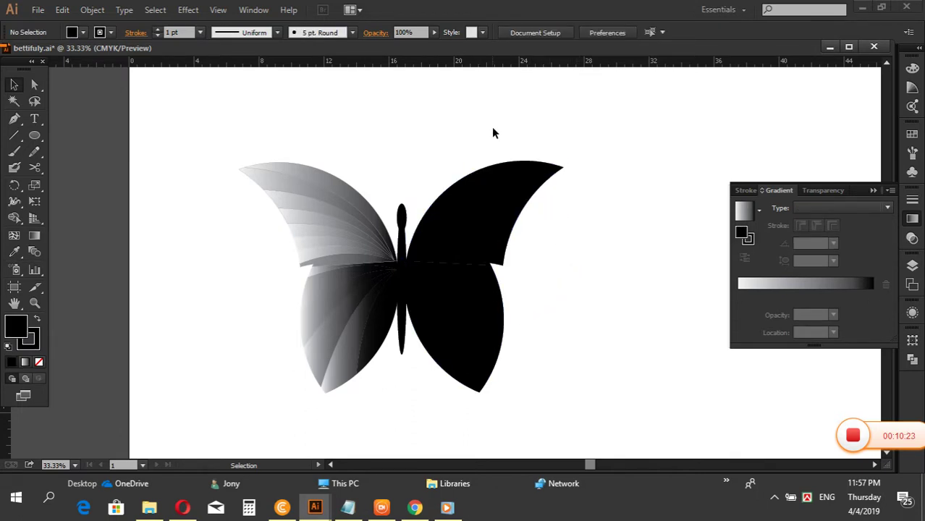
drag(492, 123, 552, 240)
key(Delete)
Delete the black lower right wing and the small leftover fragment above it.
click(491, 316)
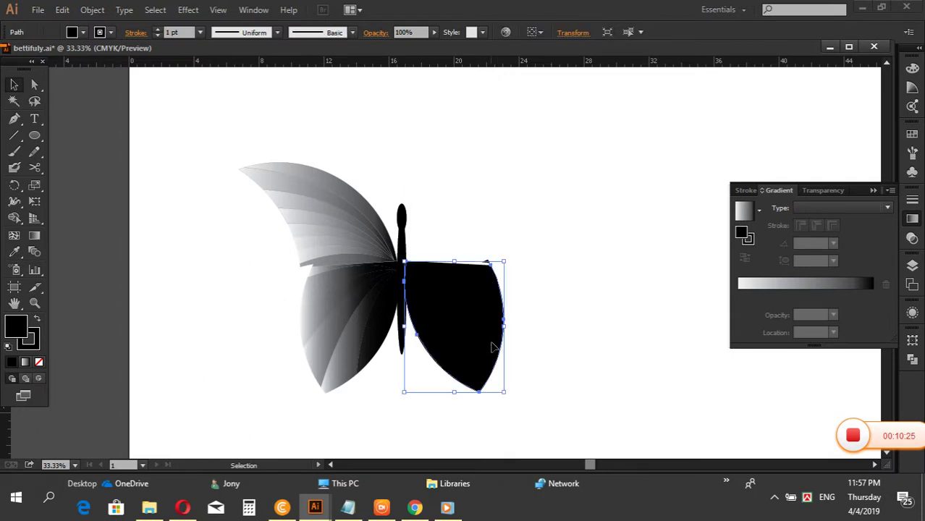
key(Delete)
drag(464, 222, 505, 316)
key(Delete)
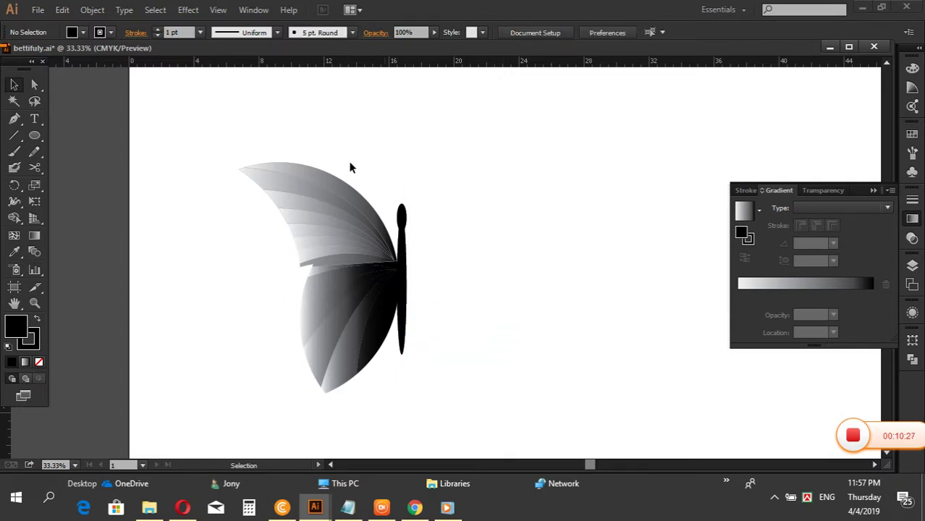
Set the gradient midpoint location to 33.99% for all segments of the upper left wing.
drag(225, 156, 311, 274)
click(567, 311)
drag(384, 131, 243, 248)
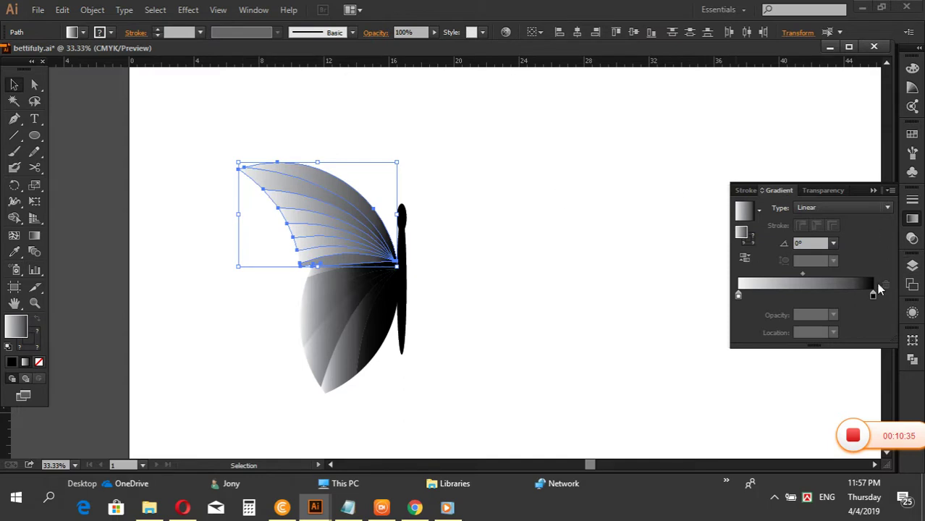
drag(804, 274, 785, 275)
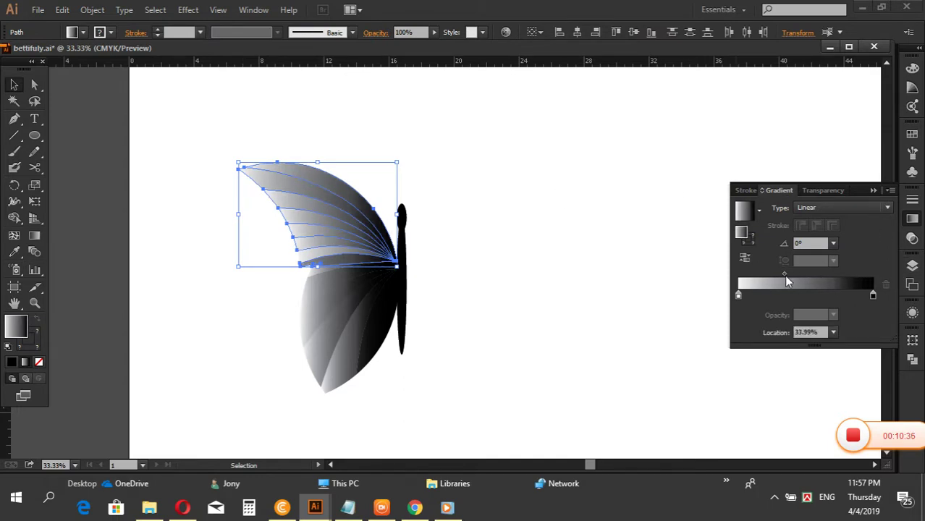
click(540, 274)
Apply the linear gradient to all segments of both left wings and change its black end stop to yellow.
drag(194, 164, 366, 397)
click(864, 287)
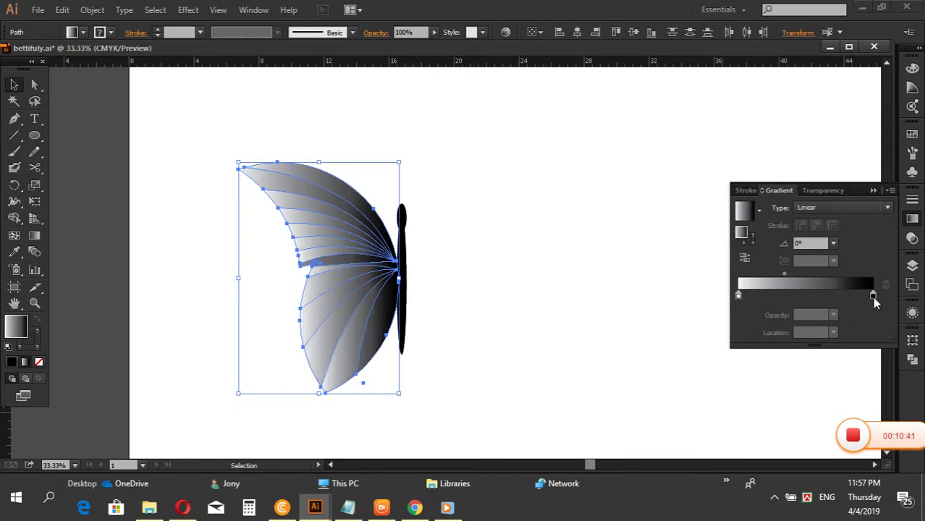
click(872, 296)
double_click(873, 296)
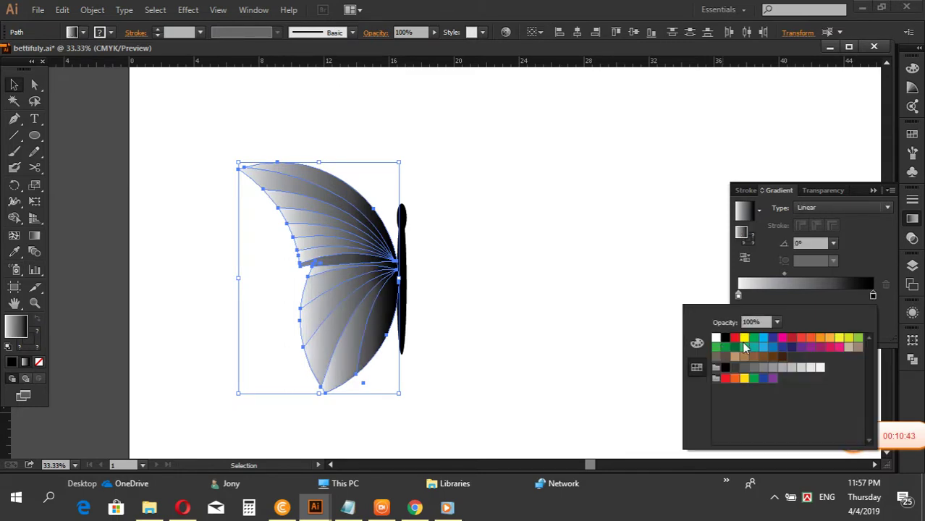
click(744, 338)
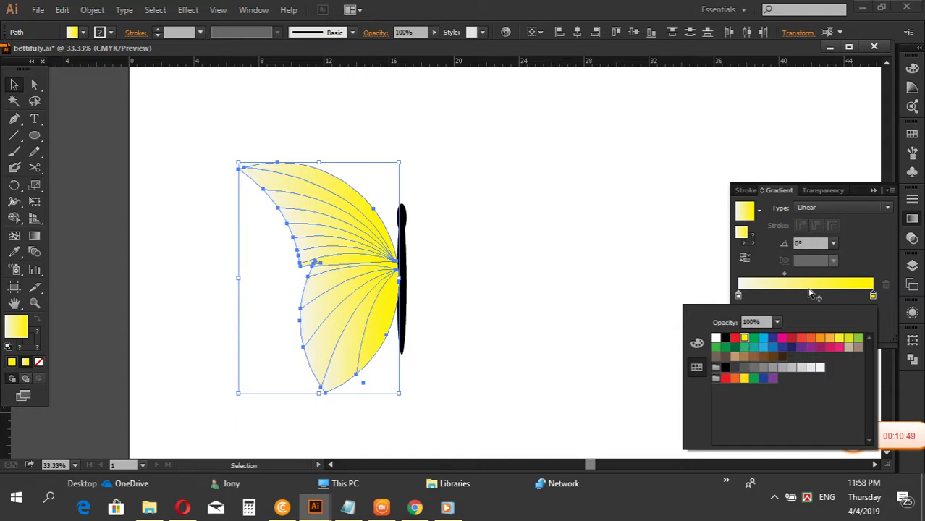
Set the gradient's starting colour stop at 0% to green for both left wings and clear the selection.
click(739, 296)
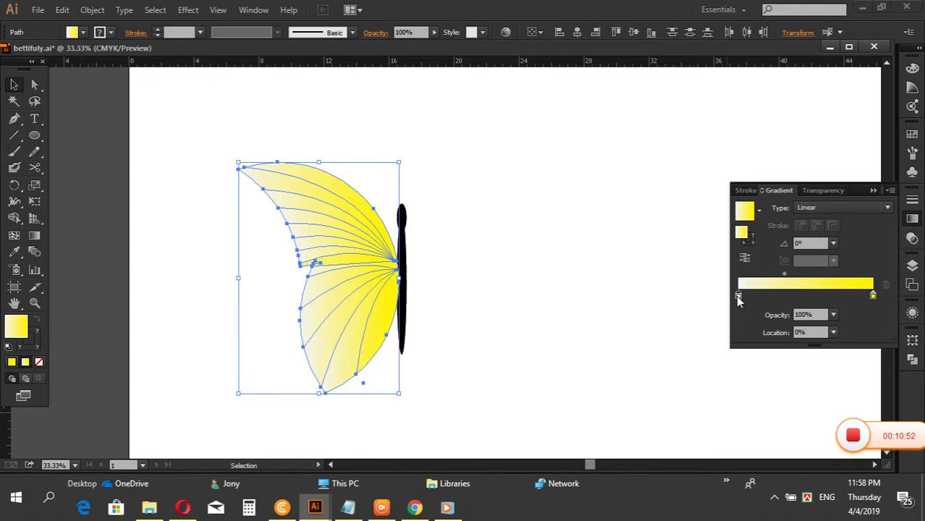
double_click(739, 296)
click(739, 296)
double_click(738, 296)
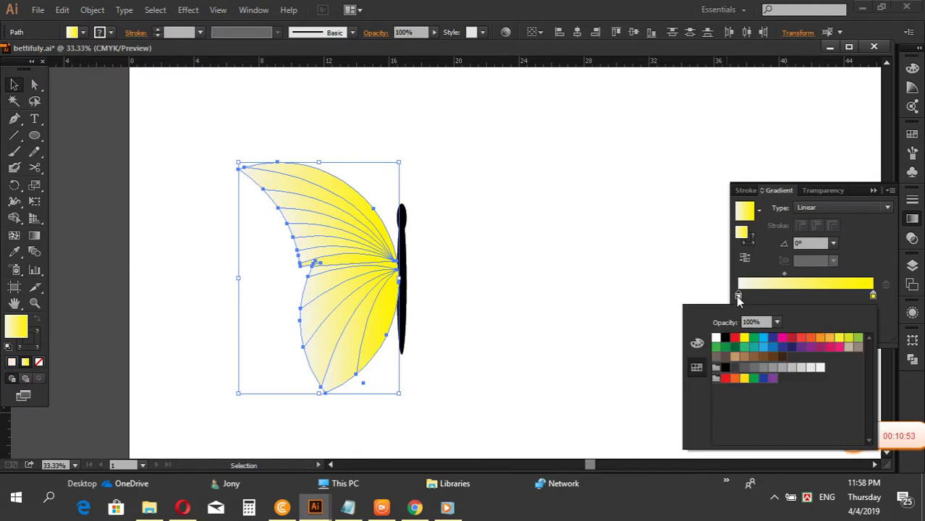
click(754, 339)
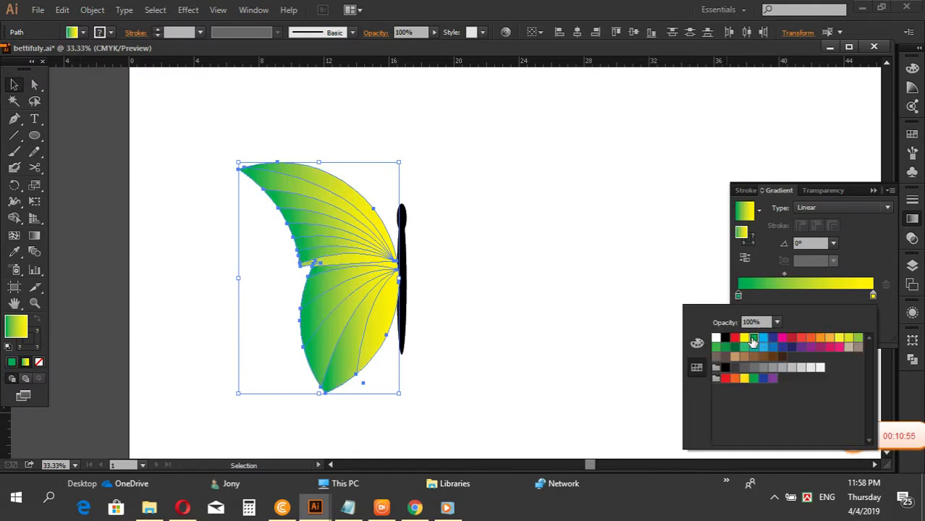
click(545, 220)
click(501, 223)
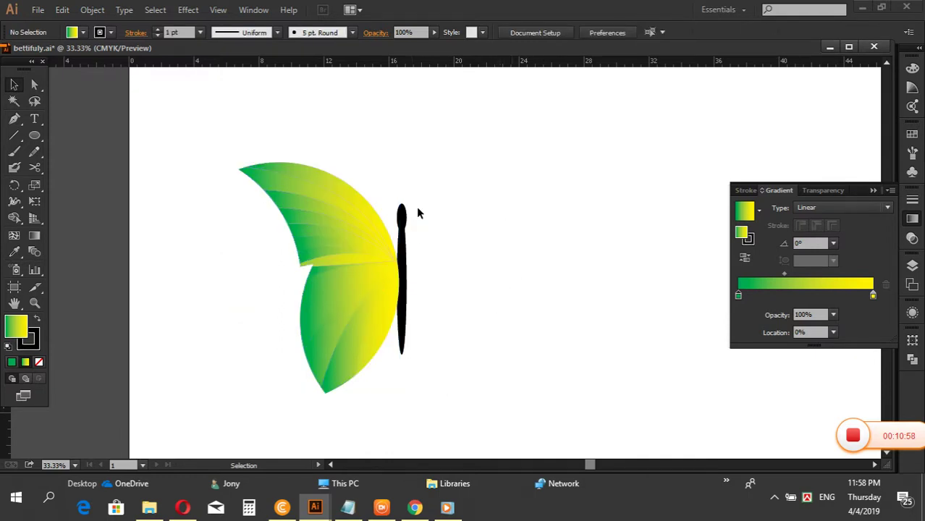
Remove the stroke from all segments of the upper left wing and clear the selection.
alt+scroll(383, 249, up, 1)
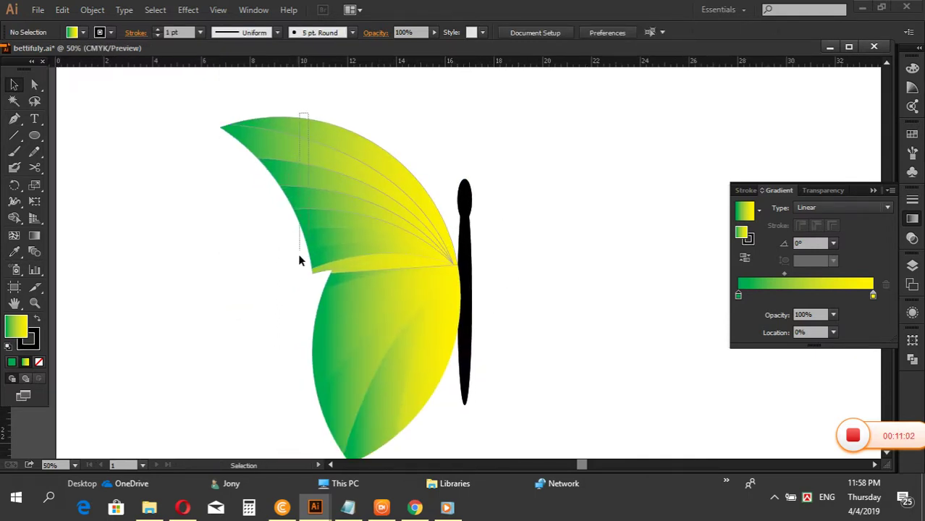
drag(309, 292, 124, 294)
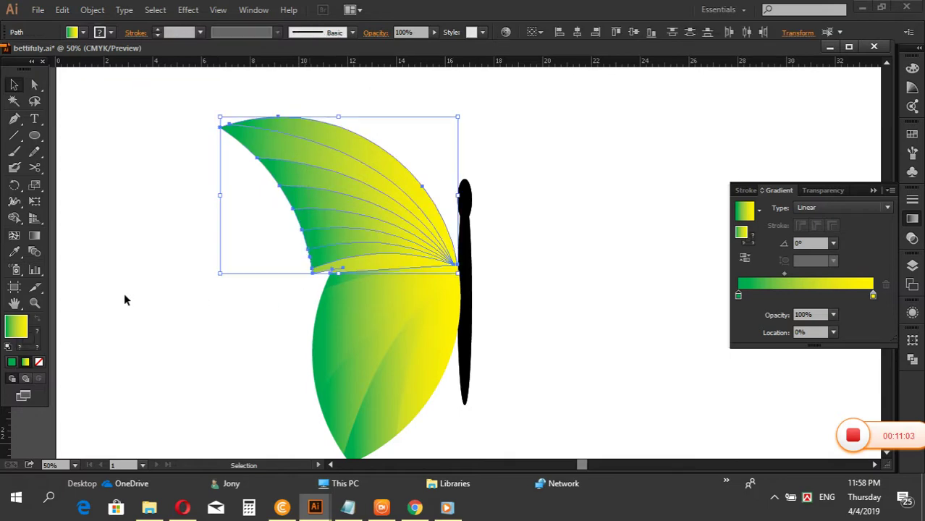
click(39, 359)
click(39, 366)
click(172, 331)
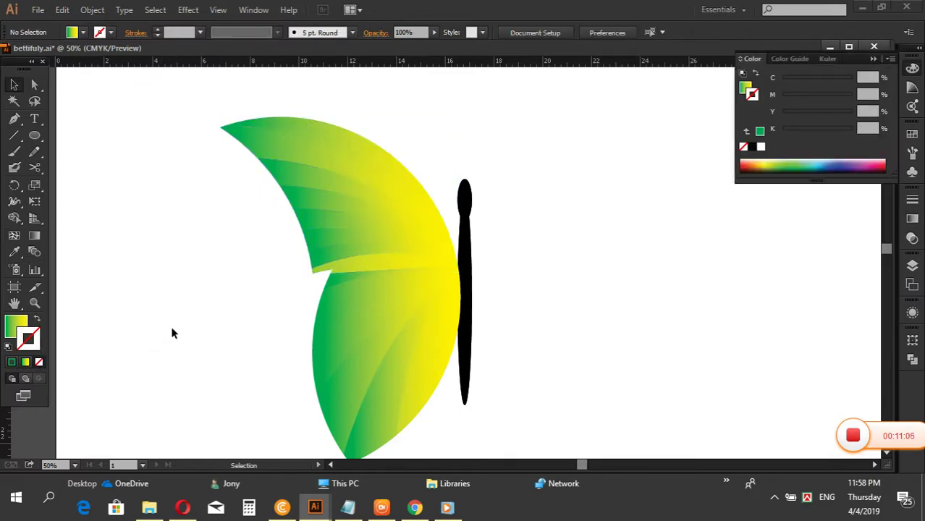
scroll(486, 210, down, 1)
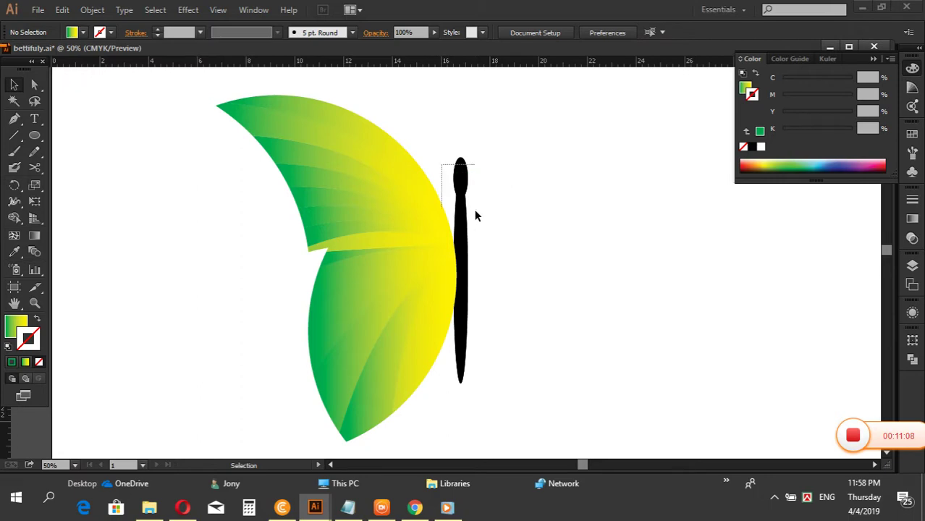
Group all the segments of both left wings and clear the selection.
key(ctrl+z)
click(480, 176)
drag(367, 102, 406, 416)
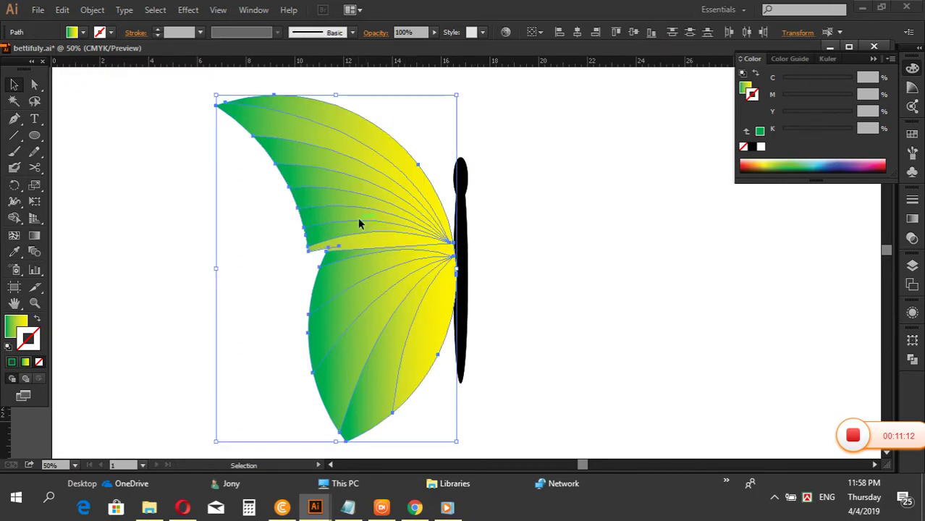
right_click(361, 221)
click(398, 283)
click(227, 253)
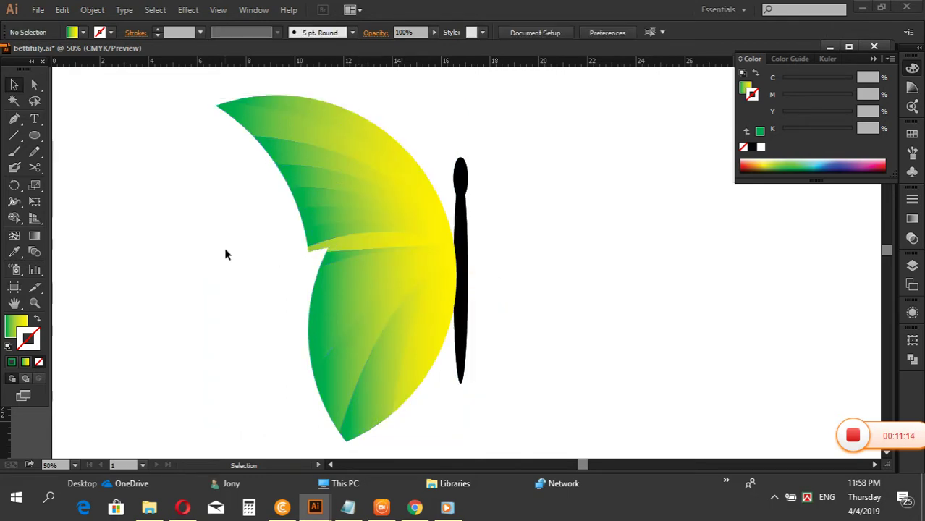
Reflect a copy of both left wings across the body to create the matching right wings.
drag(264, 151, 430, 387)
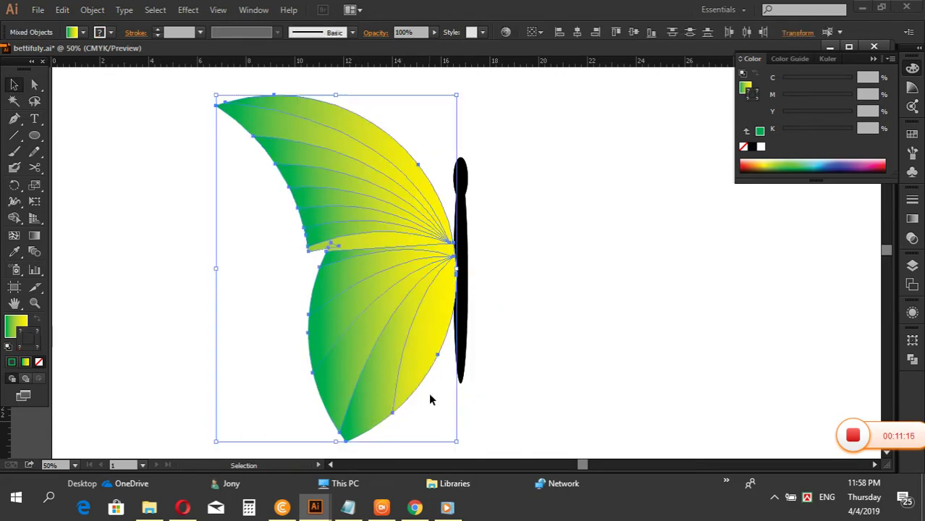
key(a)
key(v)
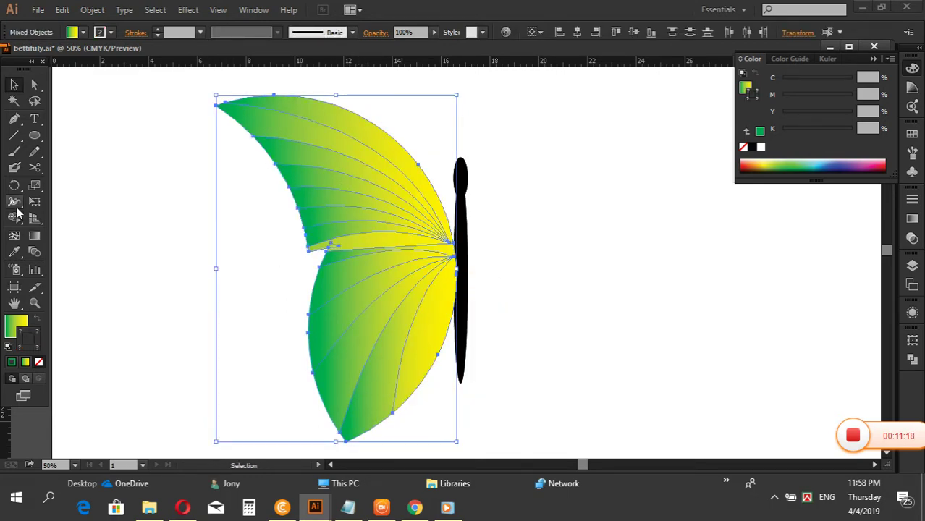
drag(14, 186, 44, 200)
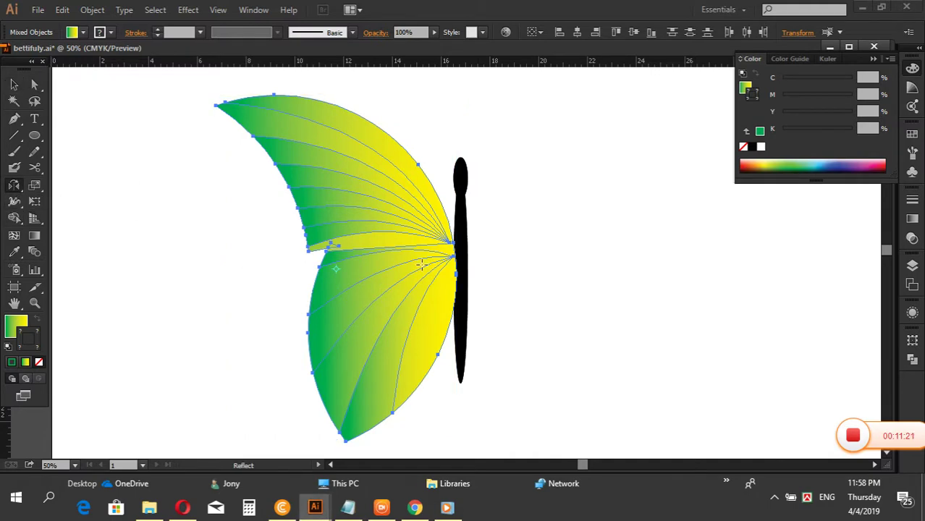
click(468, 259)
drag(378, 320, 555, 310)
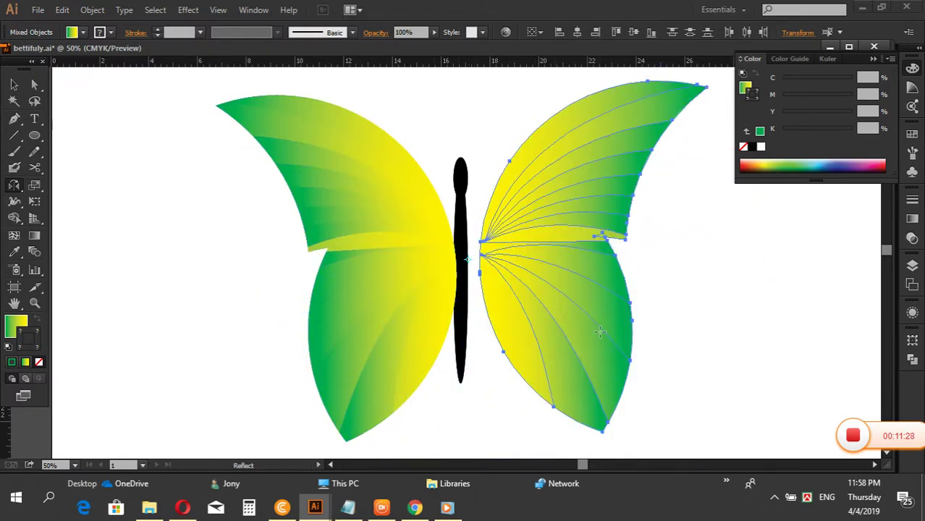
Nudge the mirrored right wings left and down until they meet the body level with the left wings, and clear the selection.
key(v)
key(Left)
key(Left)
key(Left)
key(Left)
key(Left)
key(Left)
key(Left)
key(Left)
key(Left)
key(Left)
key(Left)
key(Left)
key(Left)
key(Left)
key(Left)
key(Left)
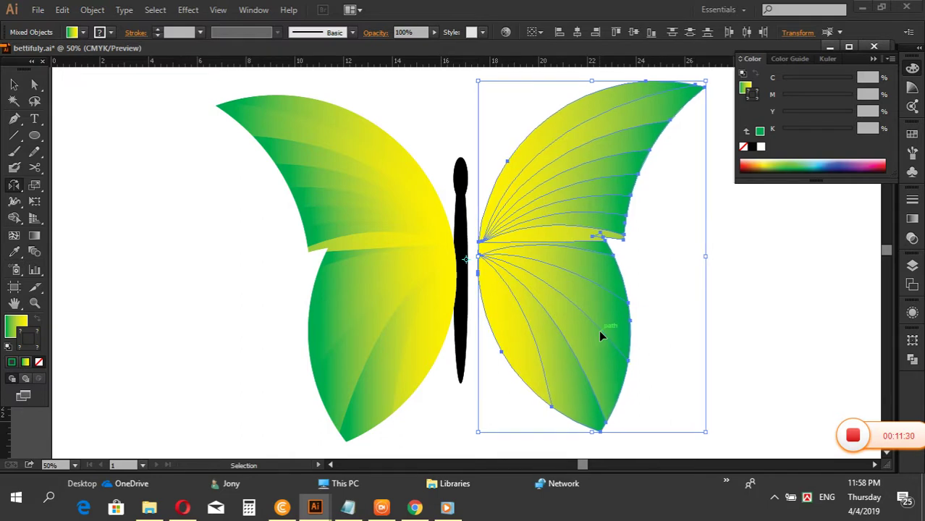
key(Left)
key(Left)
key(Left)
key(Left)
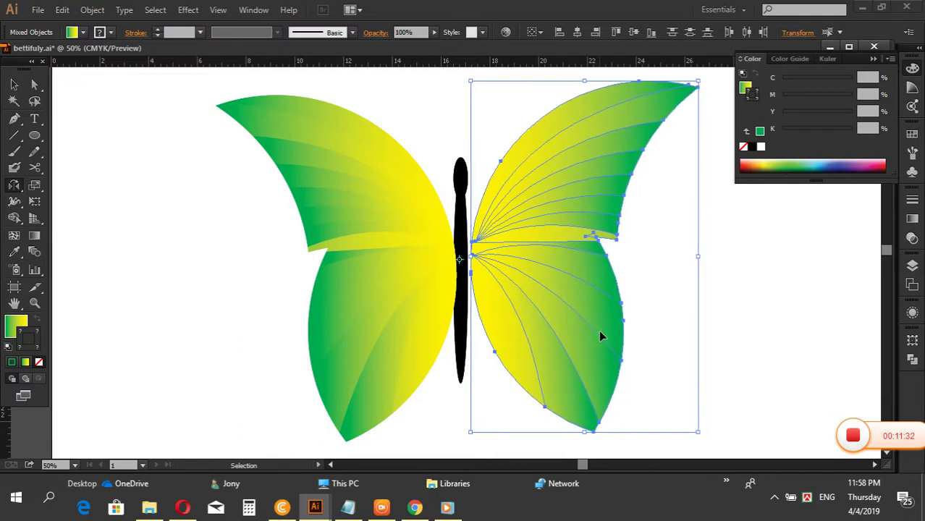
key(Down)
key(Down)
key(Down)
key(Down)
key(Down)
key(Down)
key(Down)
key(Down)
key(Down)
key(Down)
key(Down)
key(Down)
key(Left)
key(Left)
key(Left)
key(Left)
key(Left)
key(Left)
key(Left)
key(Left)
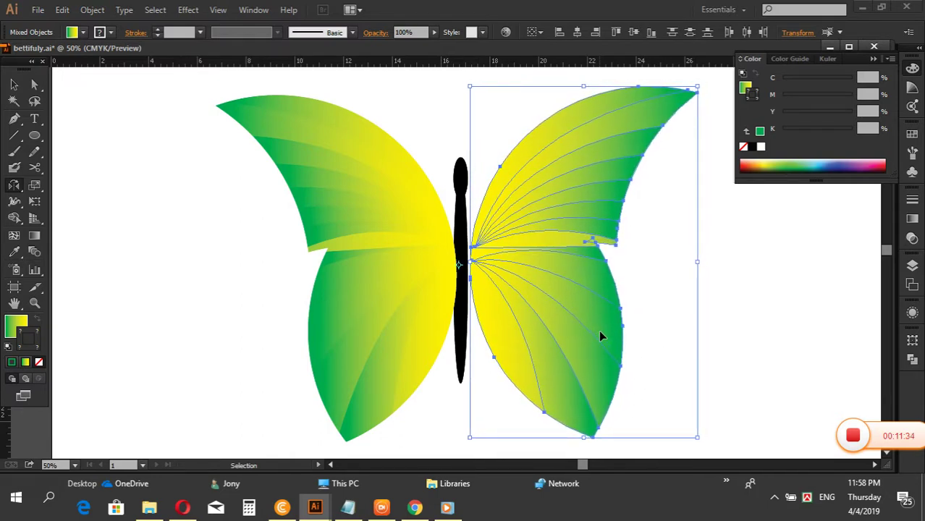
key(o)
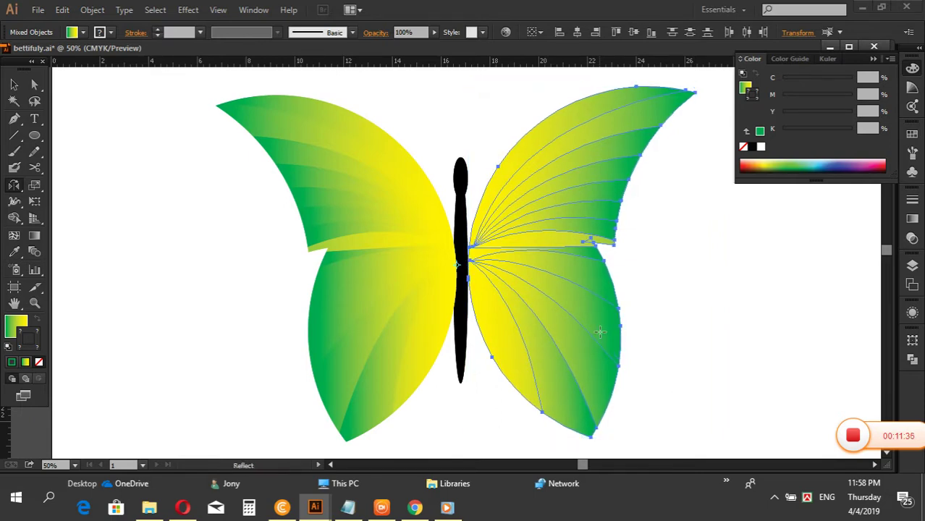
click(13, 85)
click(79, 152)
Rotate the right wings slightly clockwise and the left wings slightly counterclockwise around the body, and clear the selection.
drag(603, 233, 573, 244)
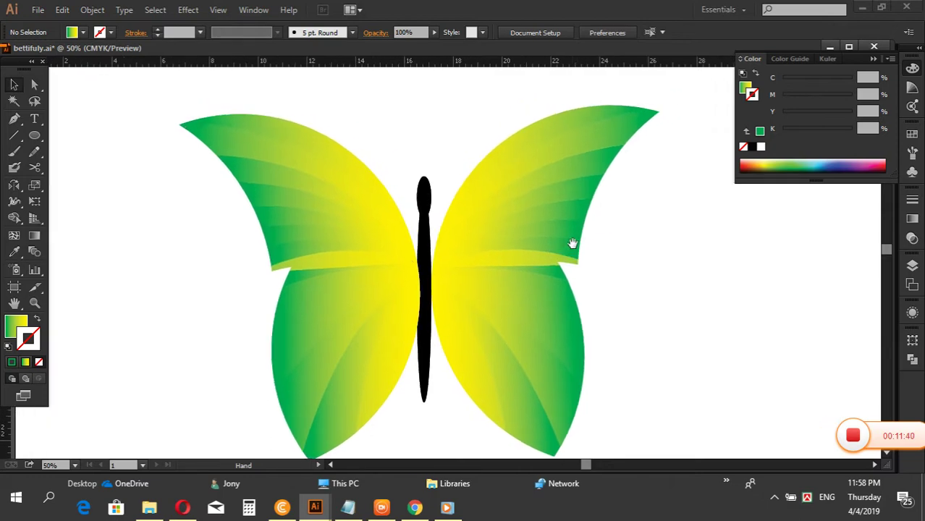
drag(514, 122, 673, 145)
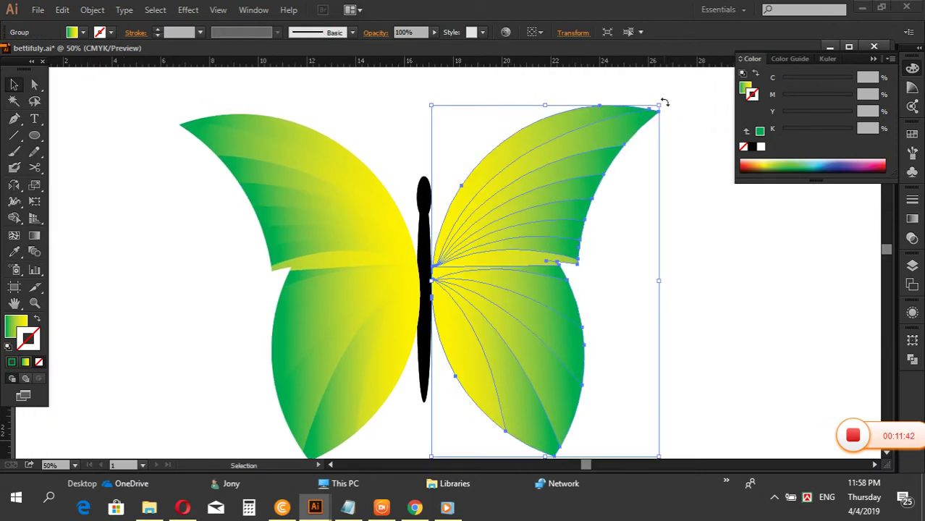
drag(665, 103, 680, 124)
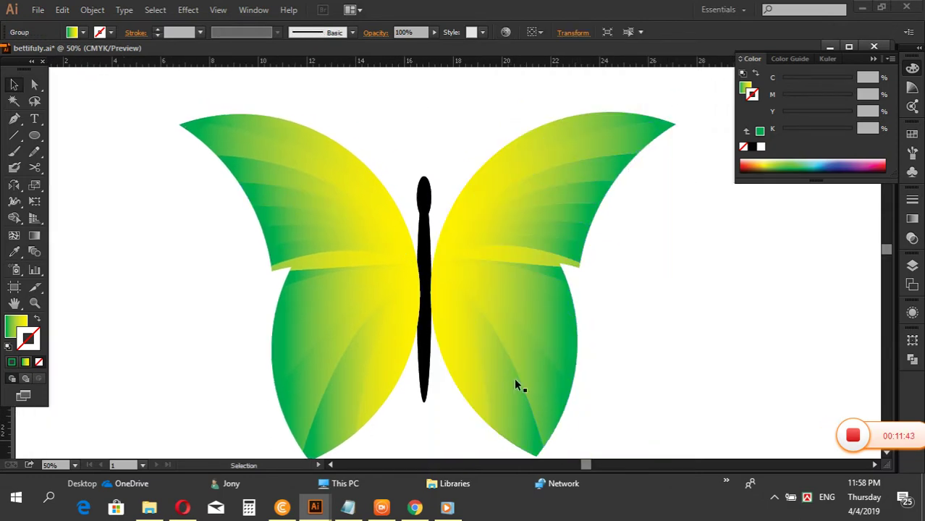
click(264, 155)
drag(171, 118, 152, 149)
click(152, 148)
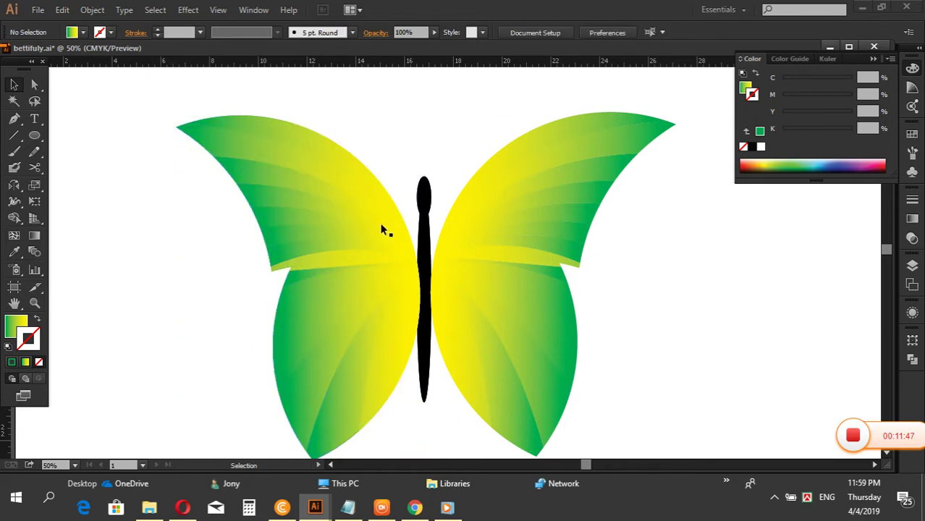
Sample the wings' green-to-yellow gradient with the Eyedropper onto the black head and body, and clear the selection.
click(425, 236)
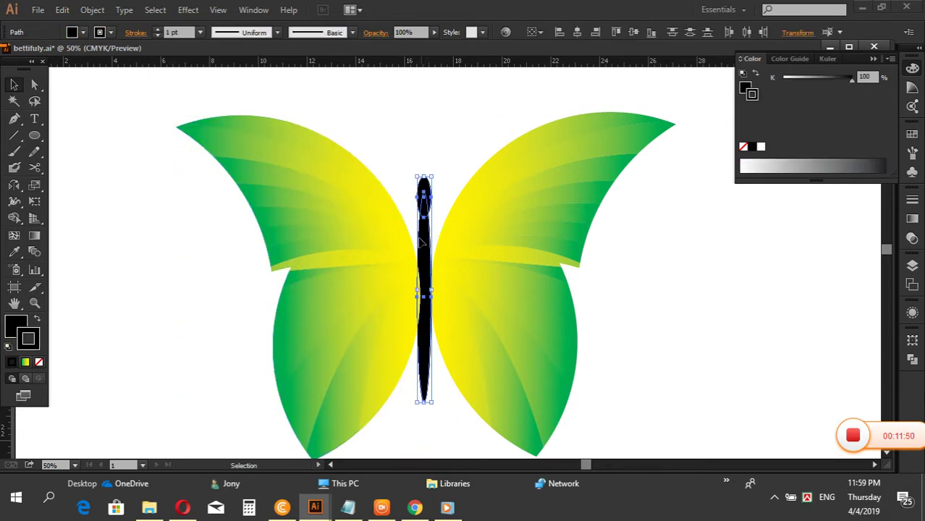
click(13, 252)
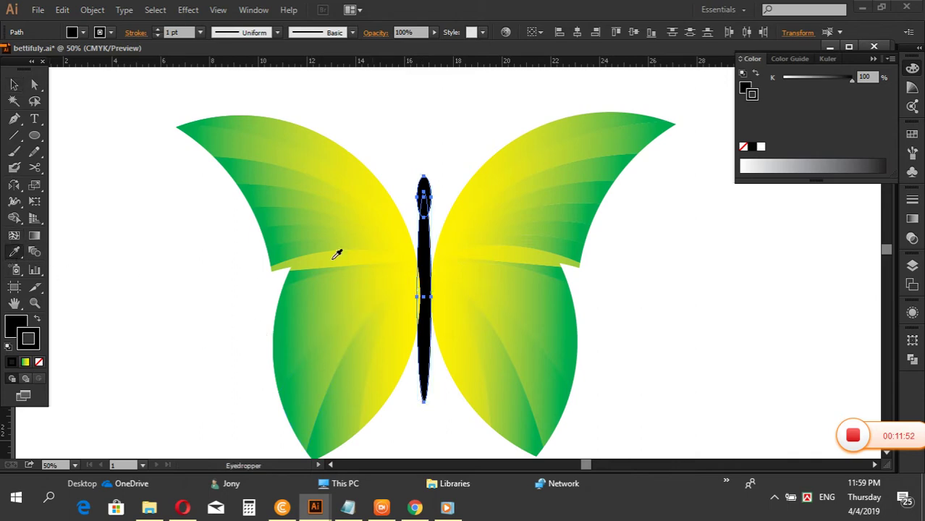
click(484, 316)
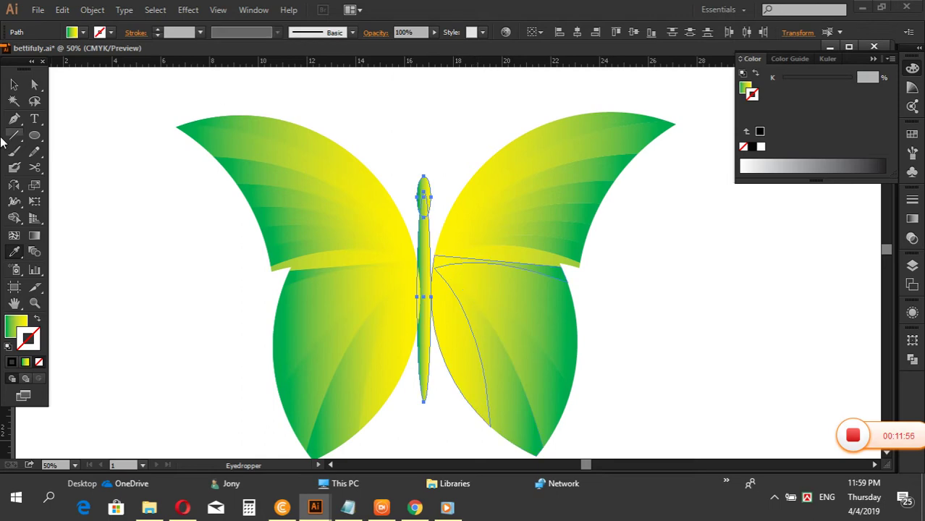
click(14, 84)
click(61, 131)
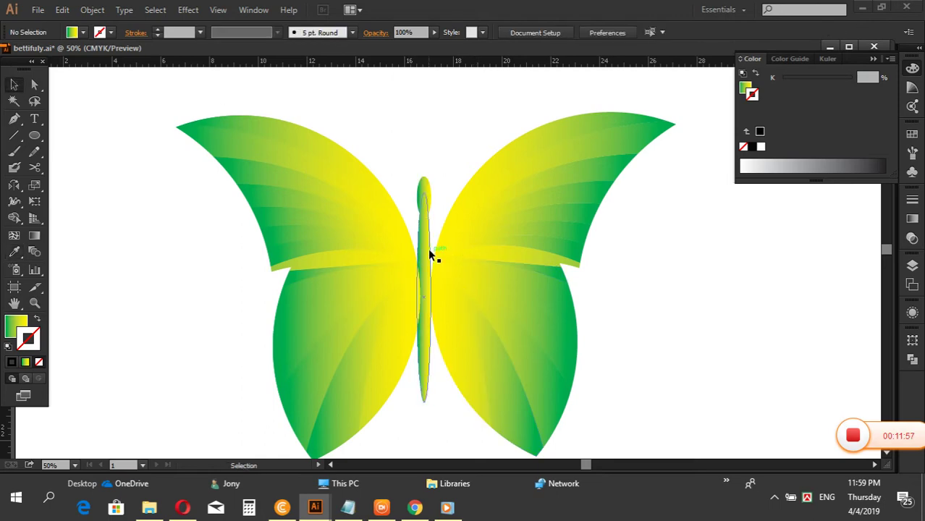
Select the whole butterfly, including both pairs of wings, the head and the body.
key(ctrl+alt+space)
click(517, 273)
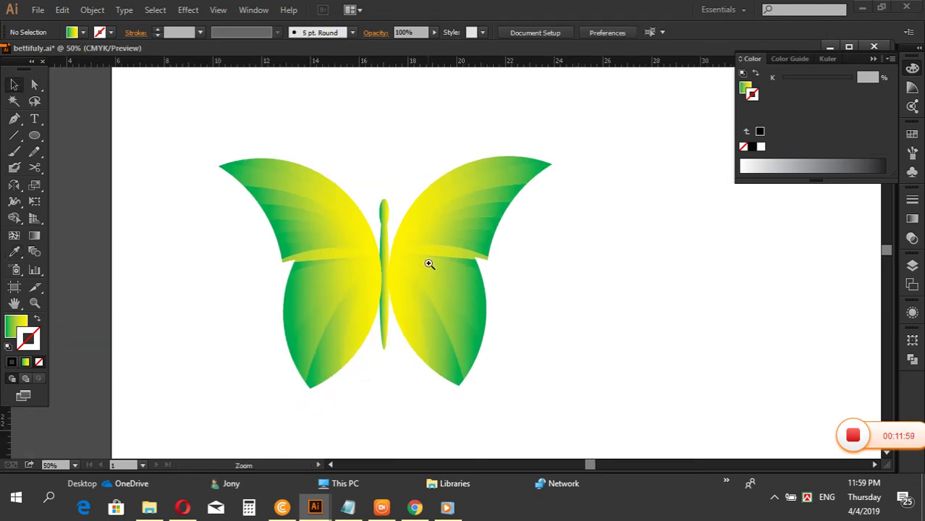
click(428, 262)
drag(570, 255, 593, 272)
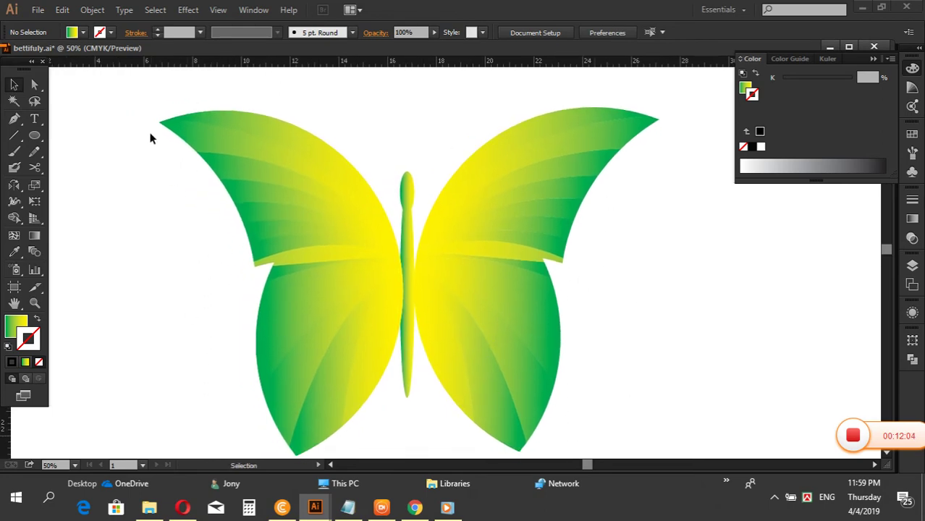
drag(152, 96, 713, 434)
drag(676, 289, 676, 280)
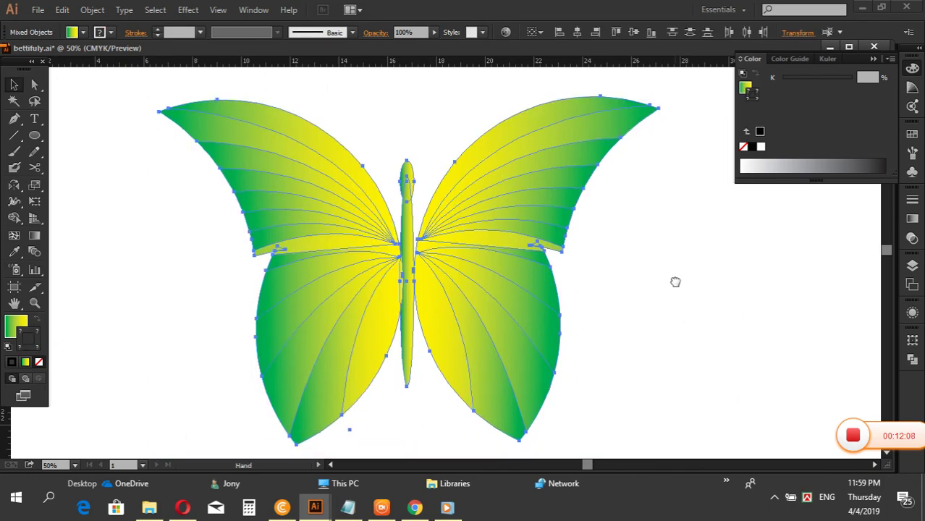